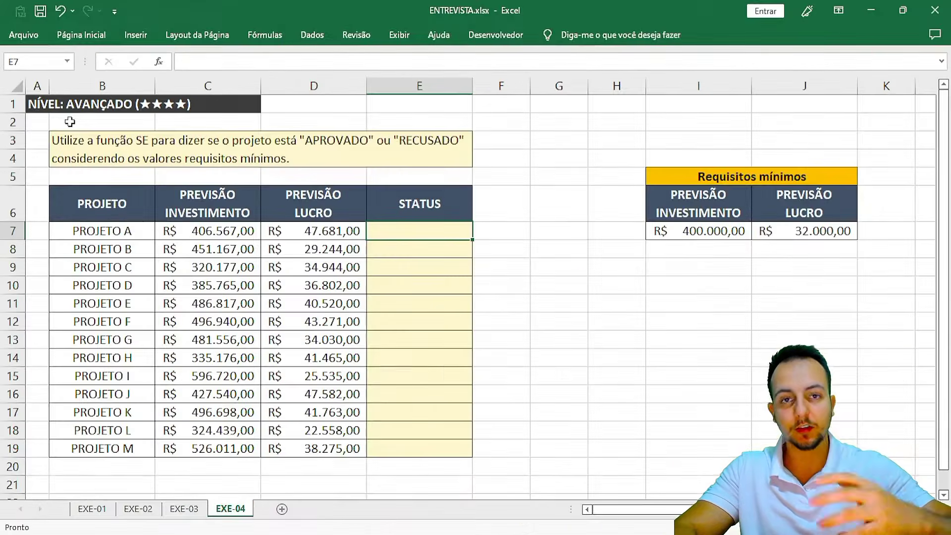
- Look through the exercise sheets EXE-01 to EXE-04 and return to EXE-01
{"action": "key", "text": "ctrl+Page_Up"}
{"action": "key", "text": "ctrl+Page_Up"}
{"action": "key", "text": "ctrl+Page_Up"}
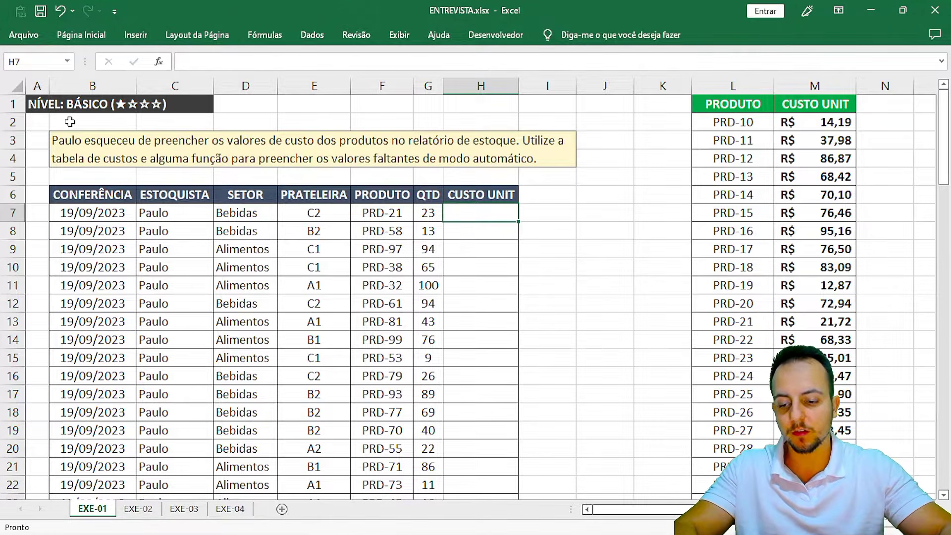
{"action": "key", "text": "ctrl+Page_Down"}
{"action": "key", "text": "ctrl+Page_Down"}
{"action": "key", "text": "ctrl+Page_Down"}
{"action": "key", "text": "ctrl+Page_Up"}
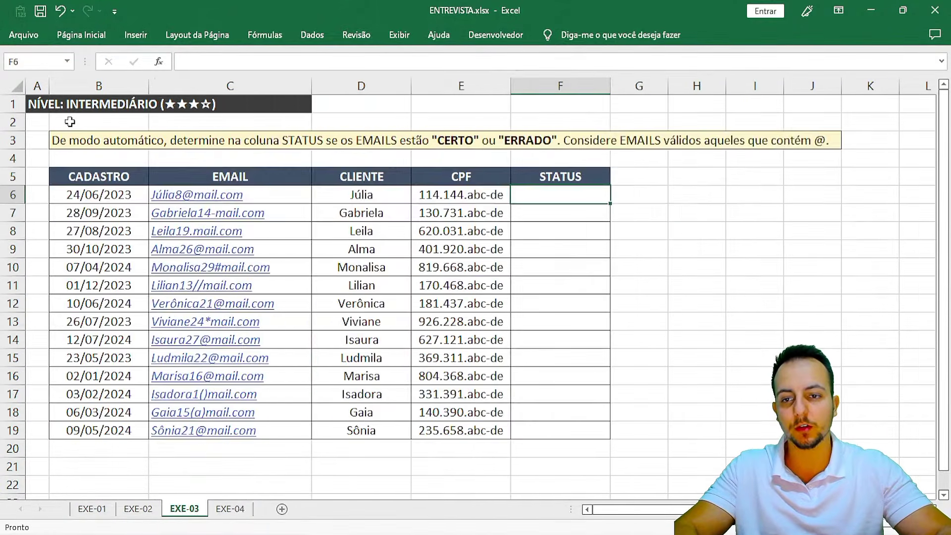
{"action": "key", "text": "ctrl+Page_Up"}
{"action": "key", "text": "ctrl+Page_Up"}
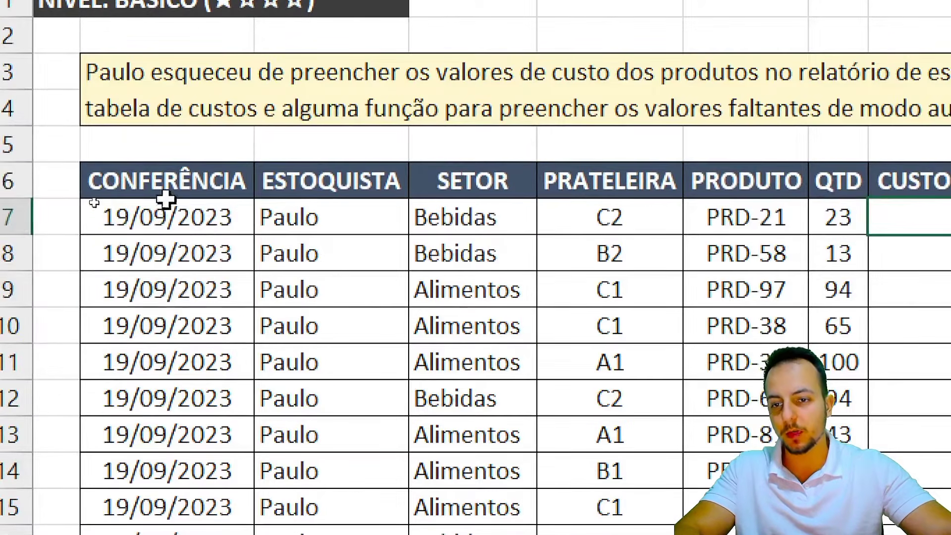
- Examine the stock report columns one by one, from CONFERÊNCIA through to the empty CUSTO UNIT column
{"action": "left_click_drag", "start_coordinate": [105, 197], "coordinate": [105, 272]}
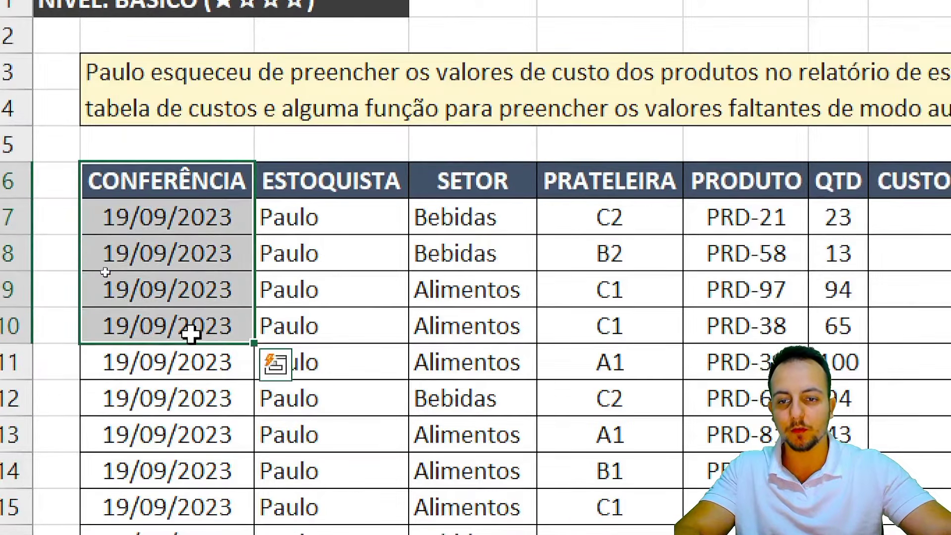
{"action": "left_click_drag", "start_coordinate": [370, 183], "coordinate": [333, 323]}
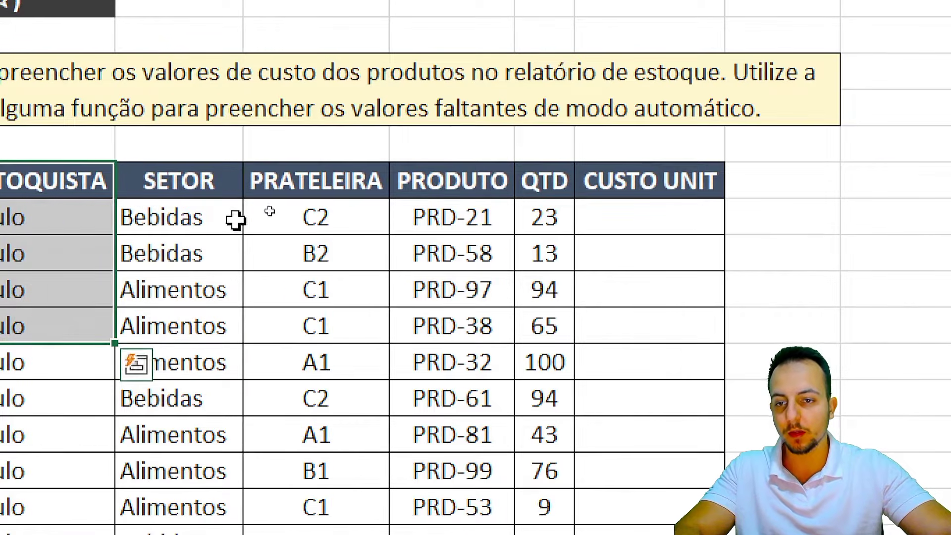
{"action": "left_click_drag", "start_coordinate": [500, 188], "coordinate": [463, 317]}
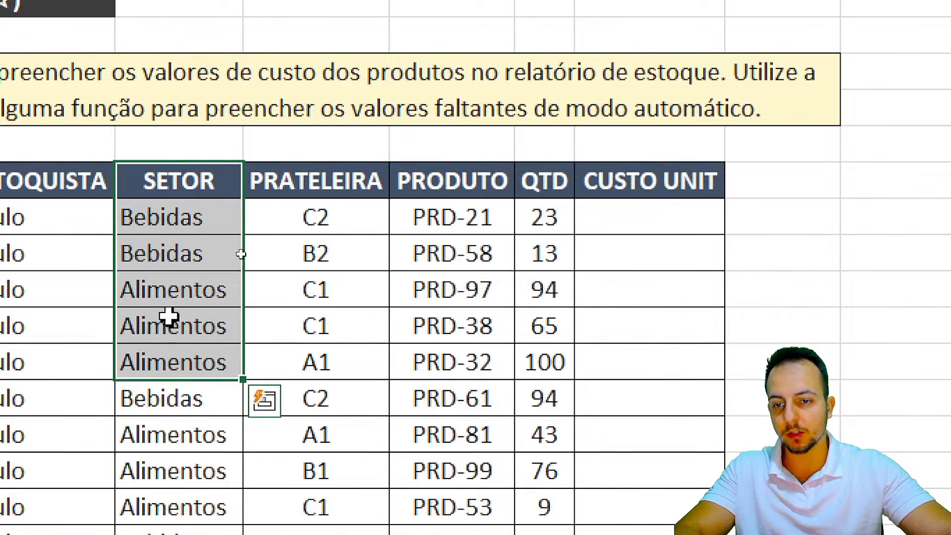
{"action": "left_click_drag", "start_coordinate": [360, 192], "coordinate": [317, 387]}
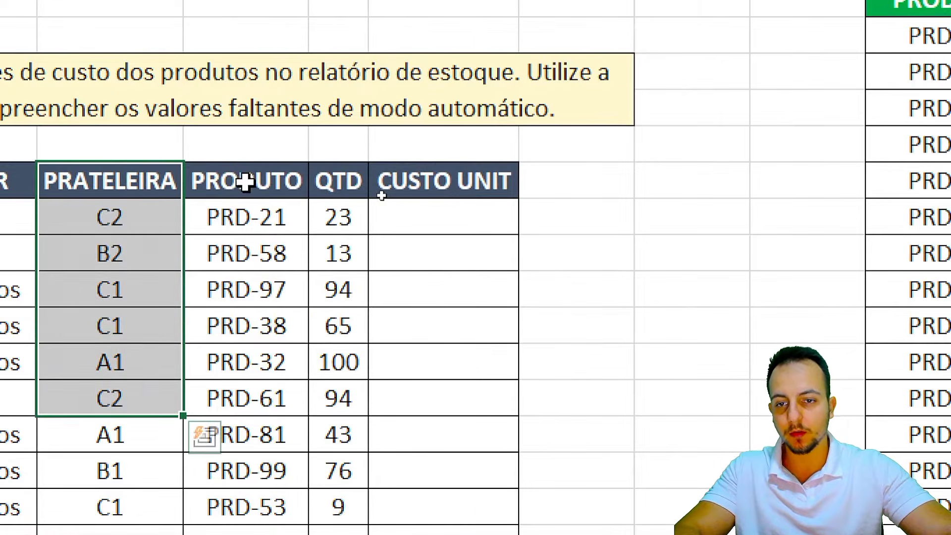
{"action": "left_click_drag", "start_coordinate": [454, 182], "coordinate": [432, 381]}
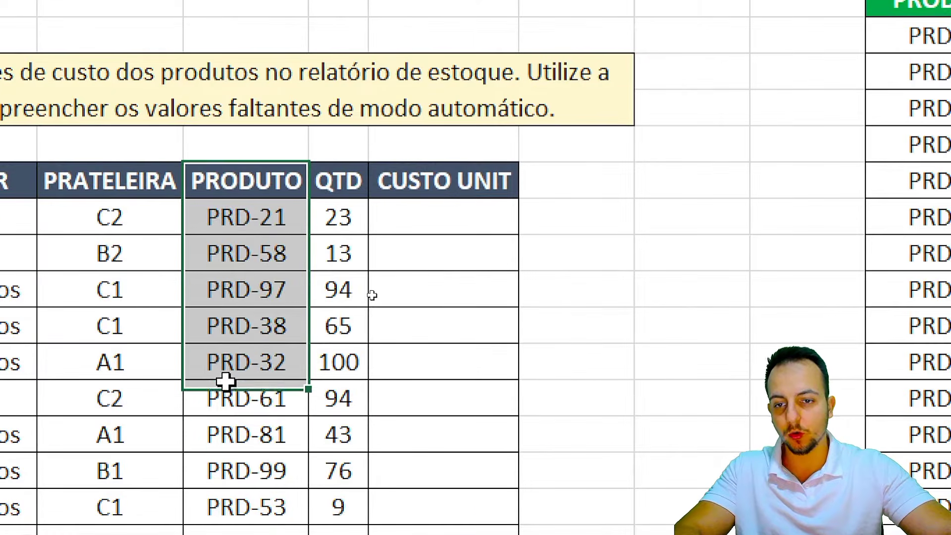
{"action": "left_click_drag", "start_coordinate": [225, 381], "coordinate": [227, 396]}
{"action": "left_click_drag", "start_coordinate": [344, 180], "coordinate": [342, 398]}
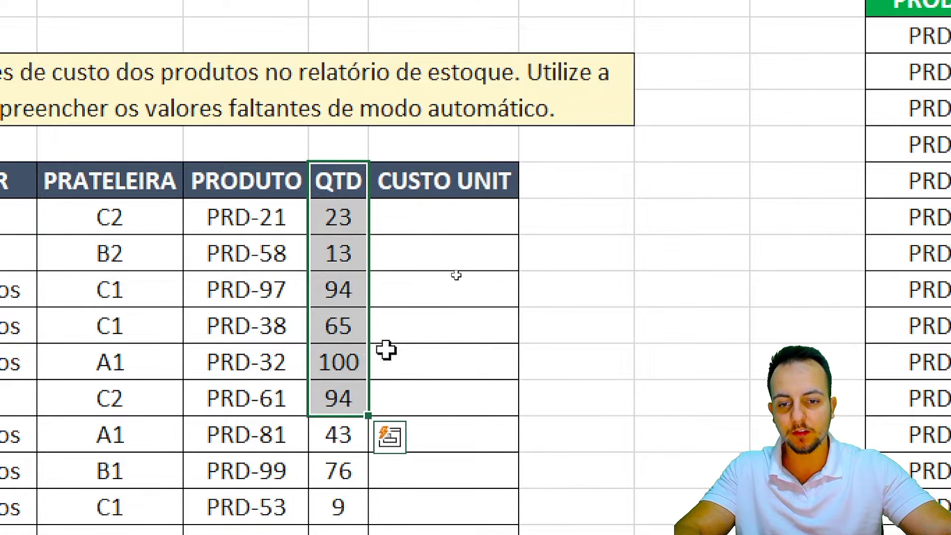
{"action": "left_click_drag", "start_coordinate": [495, 186], "coordinate": [436, 517]}
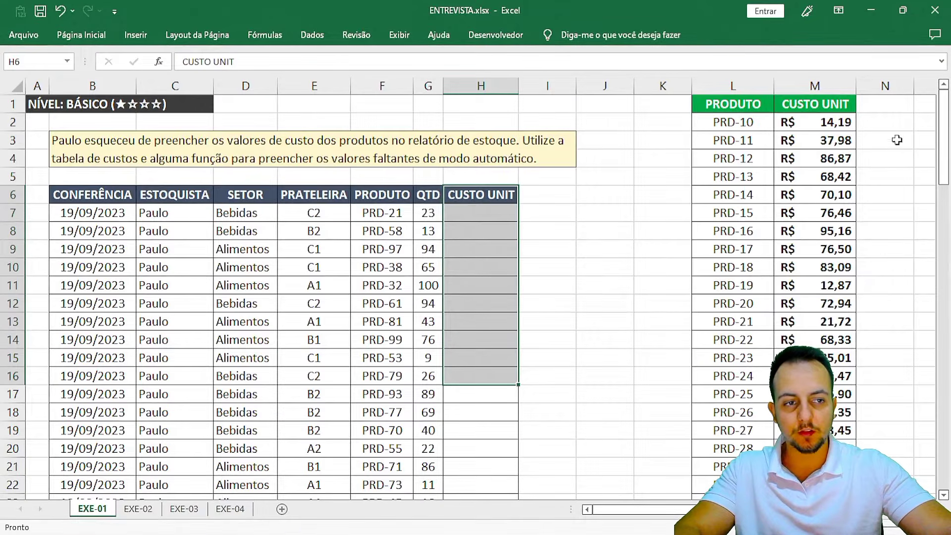
- Examine the product cost table in columns L and M and the first product code in F7
{"action": "left_click_drag", "start_coordinate": [941, 131], "coordinate": [948, 113]}
{"action": "left_click_drag", "start_coordinate": [488, 193], "coordinate": [490, 219]}
{"action": "left_click", "coordinate": [490, 218]}
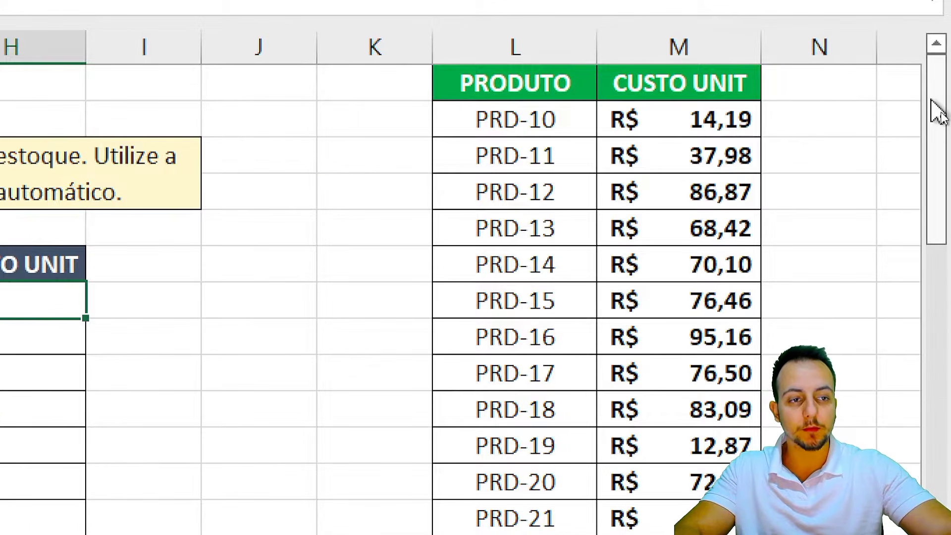
{"action": "mouse_move", "coordinate": [935, 110]}
{"action": "left_mouse_down"}
{"action": "mouse_move", "coordinate": [936, 364]}
{"action": "mouse_move", "coordinate": [928, 97]}
{"action": "left_mouse_up"}
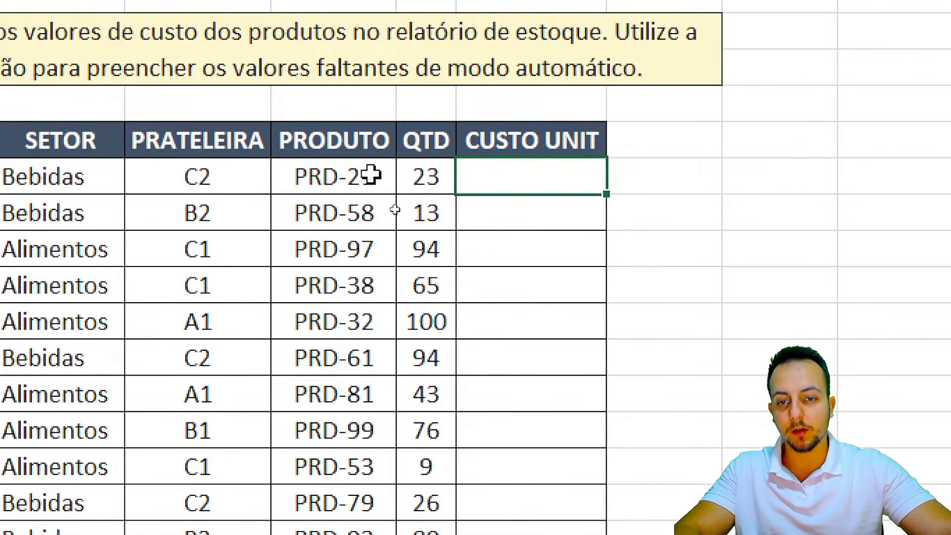
{"action": "left_click", "coordinate": [382, 214]}
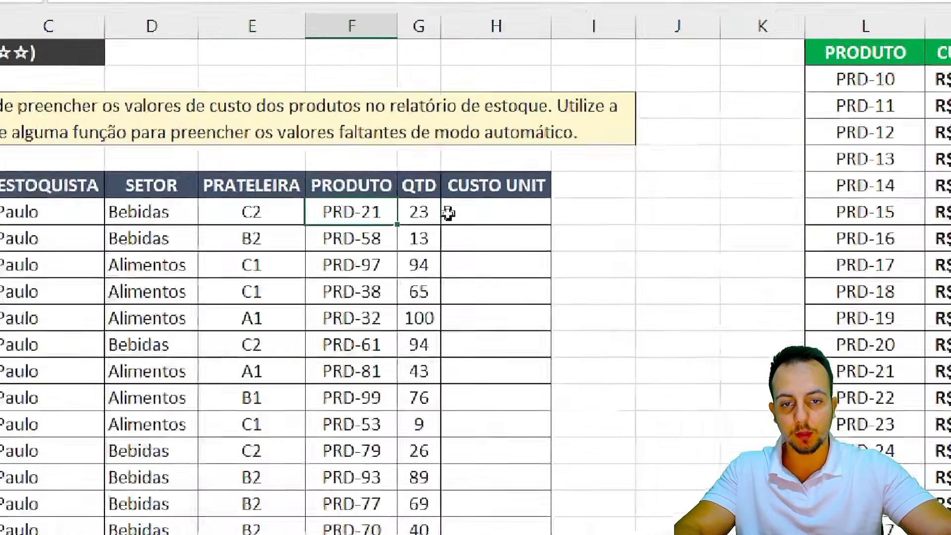
- Enter 21,72 manually as the unit cost of PRD-21 in H7, and undo the entry
{"action": "left_click", "coordinate": [448, 213]}
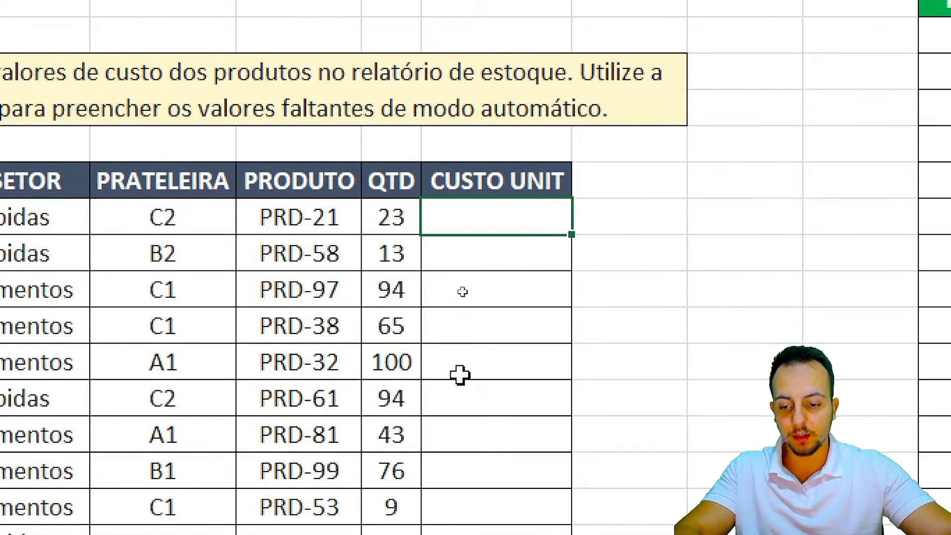
{"action": "type", "text": "21"}
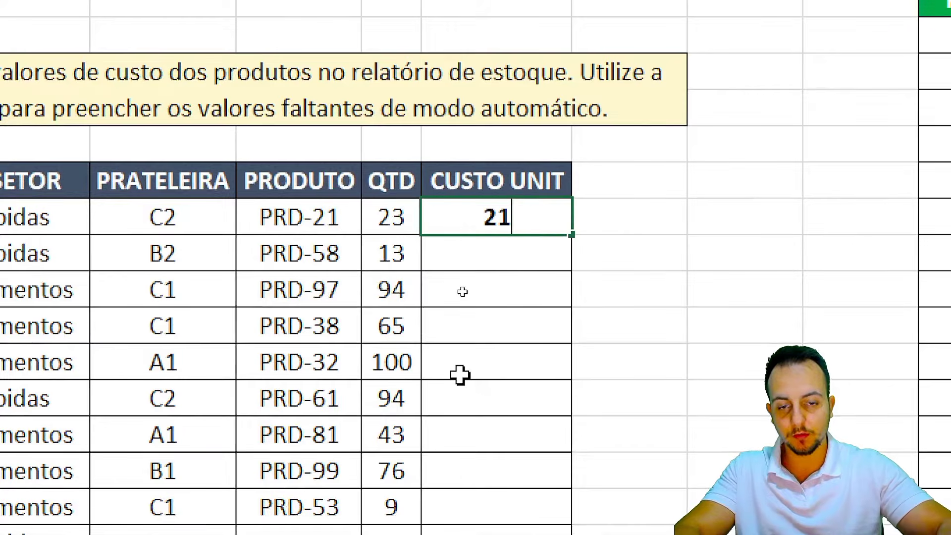
{"action": "type", "text": ",72"}
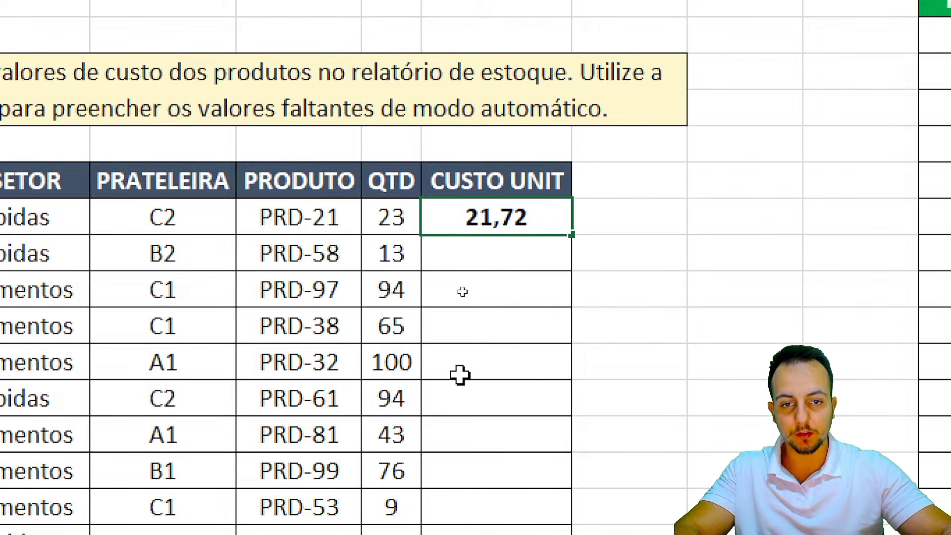
{"action": "key", "text": "Return"}
{"action": "key", "text": "ctrl+z"}
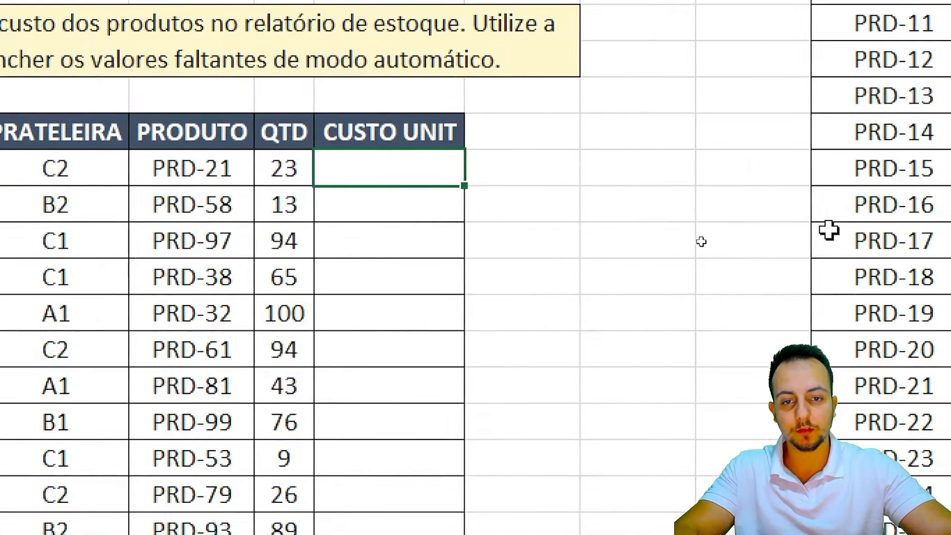
- Begin a PROCV formula in H7, the first CUSTO UNIT cell
{"action": "type", "text": "PROCV"}
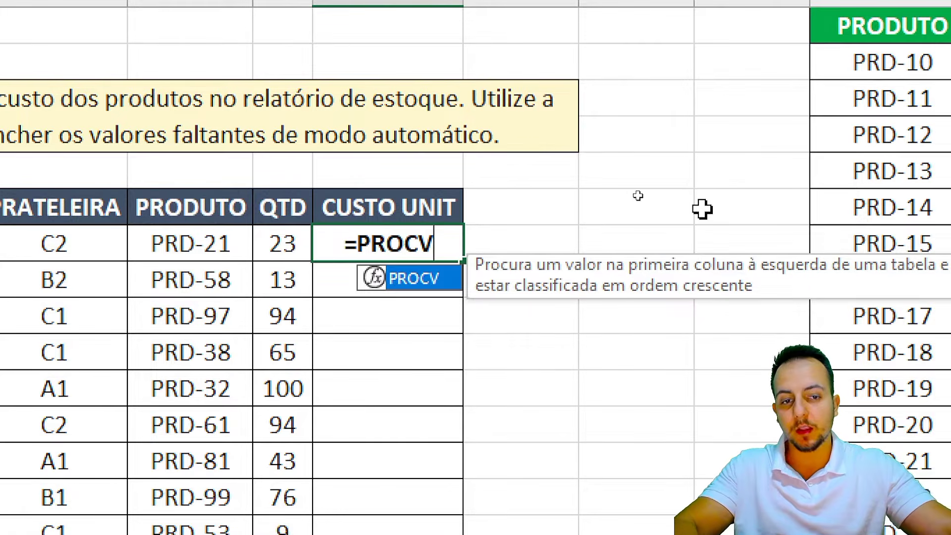
{"action": "key", "text": "ctrl+2"}
{"action": "left_click_drag", "start_coordinate": [134, 216], "coordinate": [239, 265]}
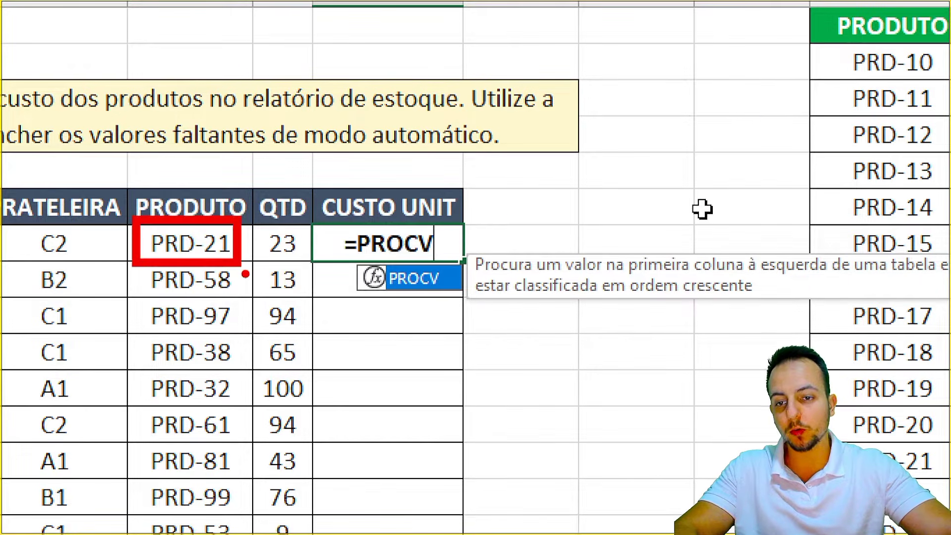
{"action": "left_click_drag", "start_coordinate": [652, 143], "coordinate": [791, 105]}
{"action": "left_click_drag", "start_coordinate": [645, 186], "coordinate": [787, 144]}
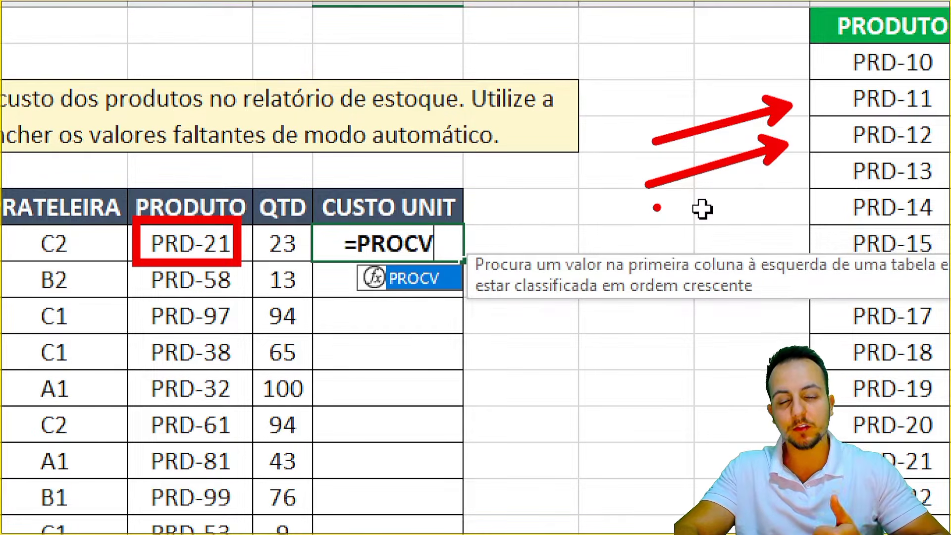
{"action": "key", "text": "Escape"}
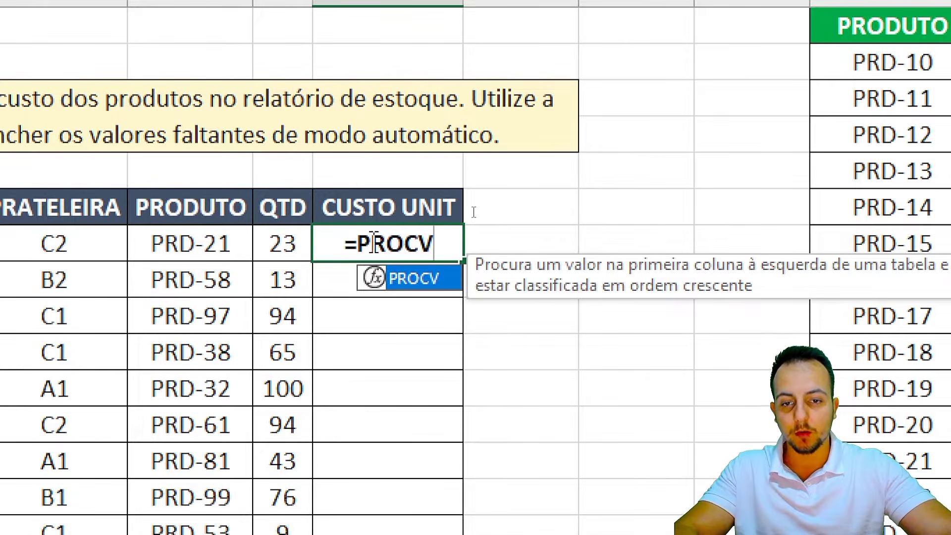
- Insert the PROCV function and set its lookup value to the first product code, cell F7
{"action": "double_click", "coordinate": [405, 280]}
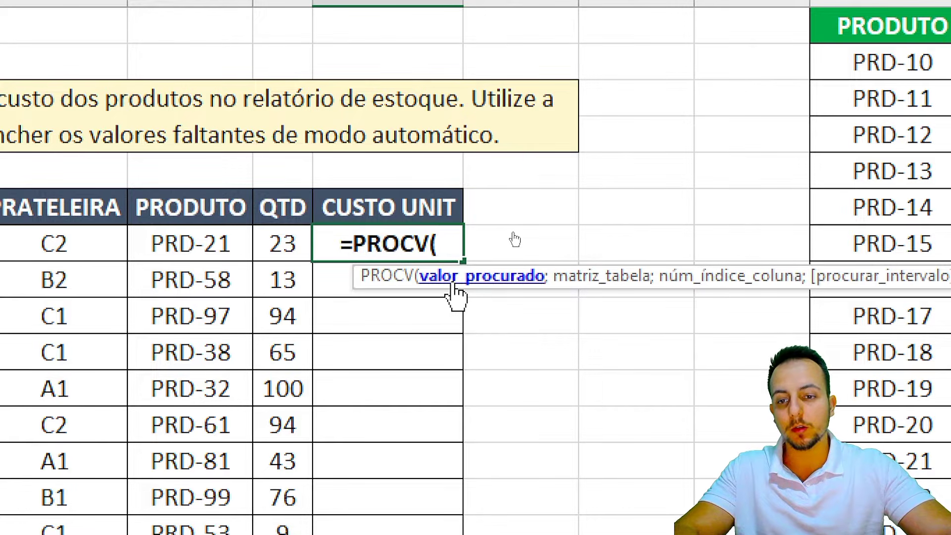
{"action": "left_click", "coordinate": [231, 253]}
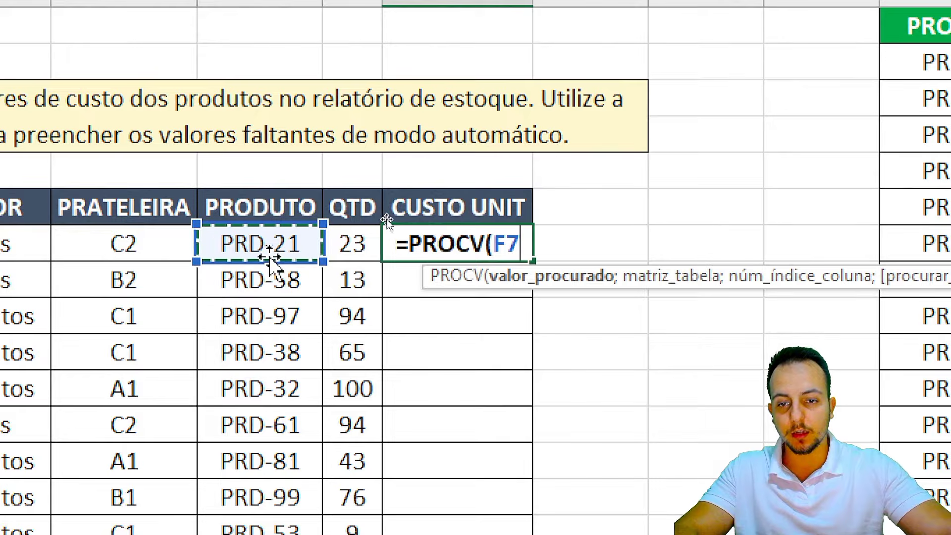
{"action": "left_click", "coordinate": [272, 293]}
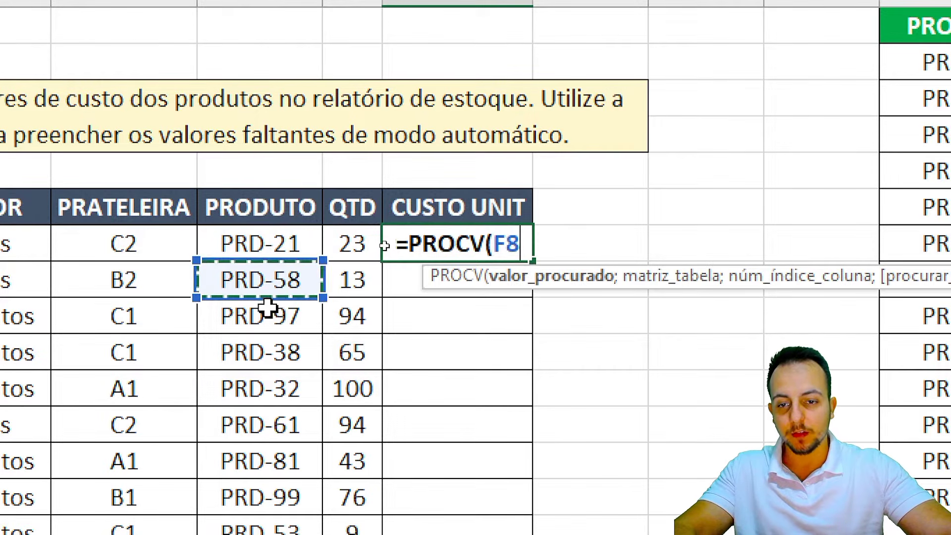
{"action": "left_click", "coordinate": [260, 317]}
{"action": "left_click", "coordinate": [248, 354]}
{"action": "left_click", "coordinate": [232, 396]}
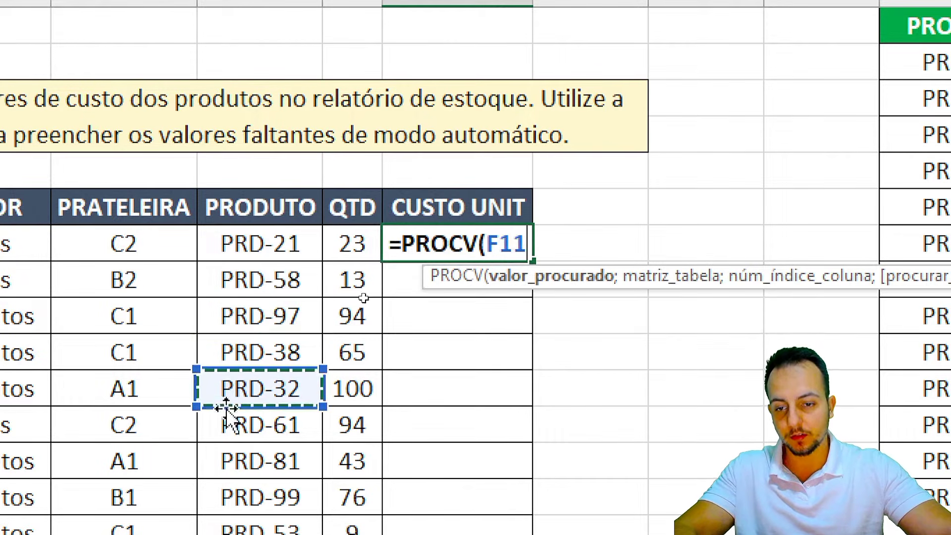
{"action": "left_click", "coordinate": [229, 421]}
{"action": "left_click", "coordinate": [260, 245]}
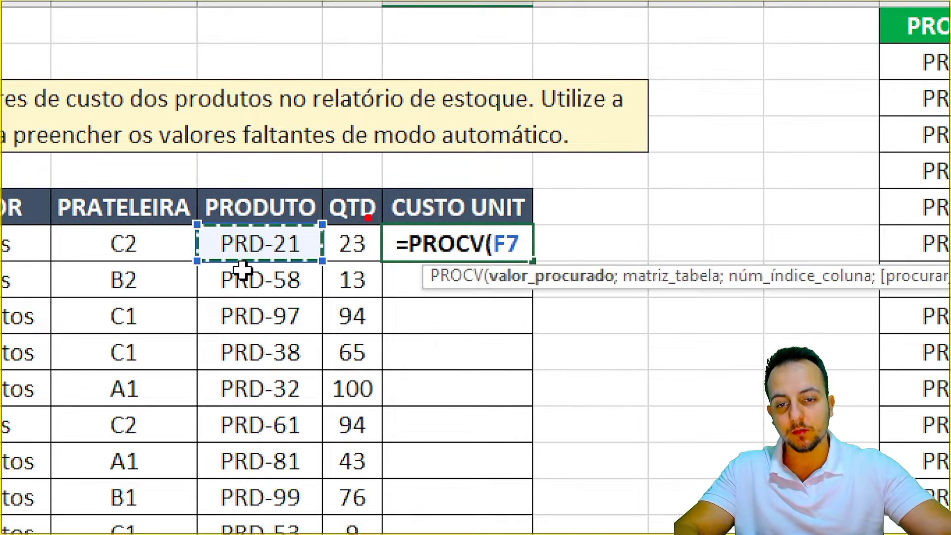
{"action": "left_click_drag", "start_coordinate": [377, 219], "coordinate": [555, 271]}
{"action": "left_click_drag", "start_coordinate": [341, 297], "coordinate": [406, 289]}
{"action": "left_click_drag", "start_coordinate": [320, 320], "coordinate": [384, 308]}
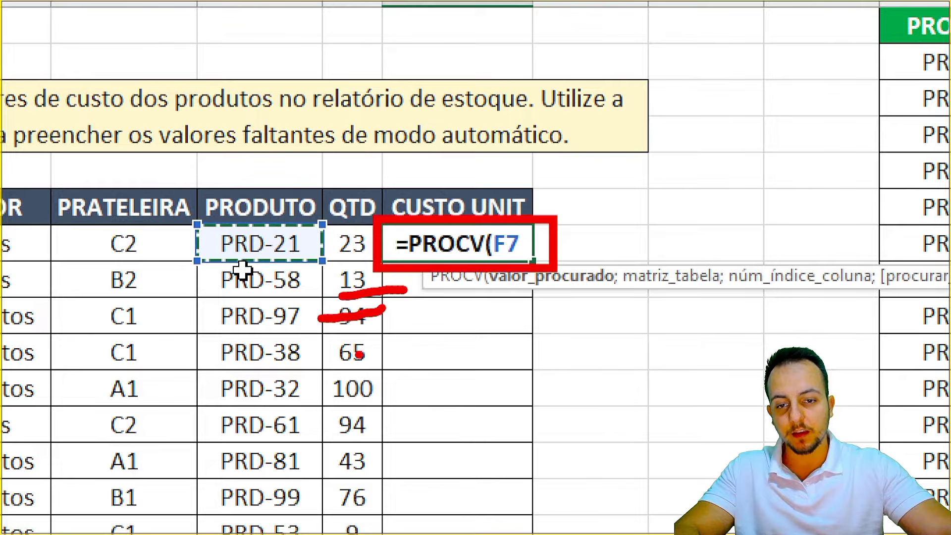
{"action": "left_click_drag", "start_coordinate": [370, 340], "coordinate": [287, 353]}
{"action": "key", "text": "ctrl+z"}
{"action": "key", "text": "ctrl+z"}
{"action": "key", "text": "ctrl+z"}
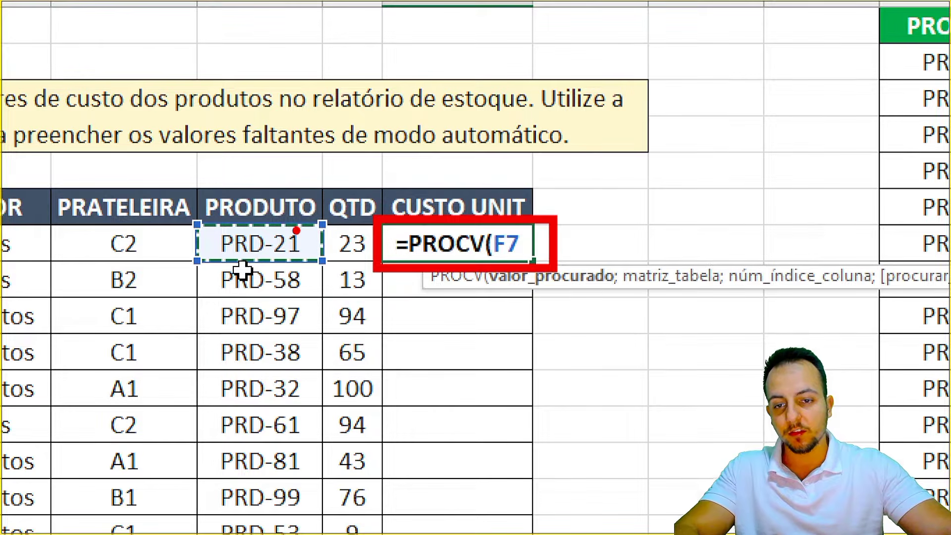
{"action": "key", "text": "ctrl+z"}
{"action": "left_click_drag", "start_coordinate": [191, 227], "coordinate": [325, 263]}
{"action": "left_click_drag", "start_coordinate": [293, 396], "coordinate": [294, 267]}
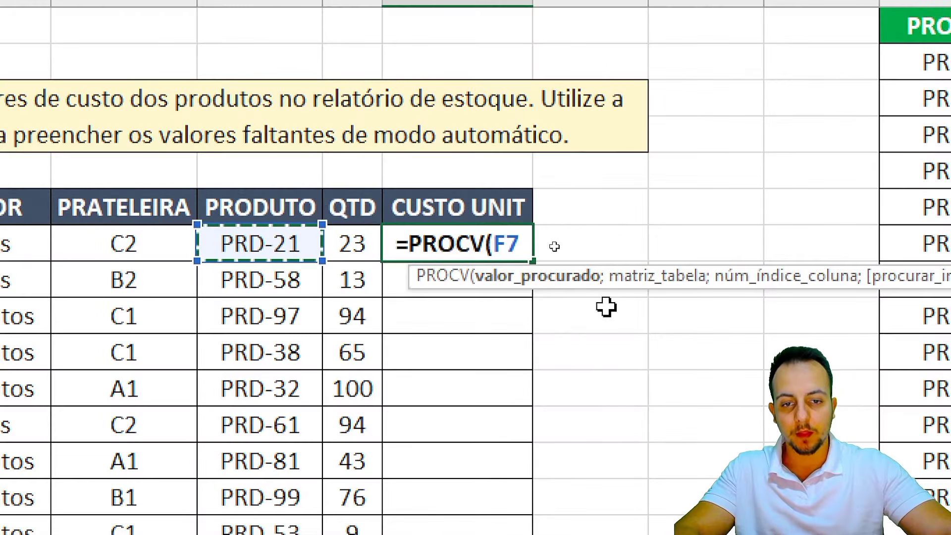
- Set the table array of the PROCV formula to the entire columns L:M of the cost table
{"action": "type", "text": ";"}
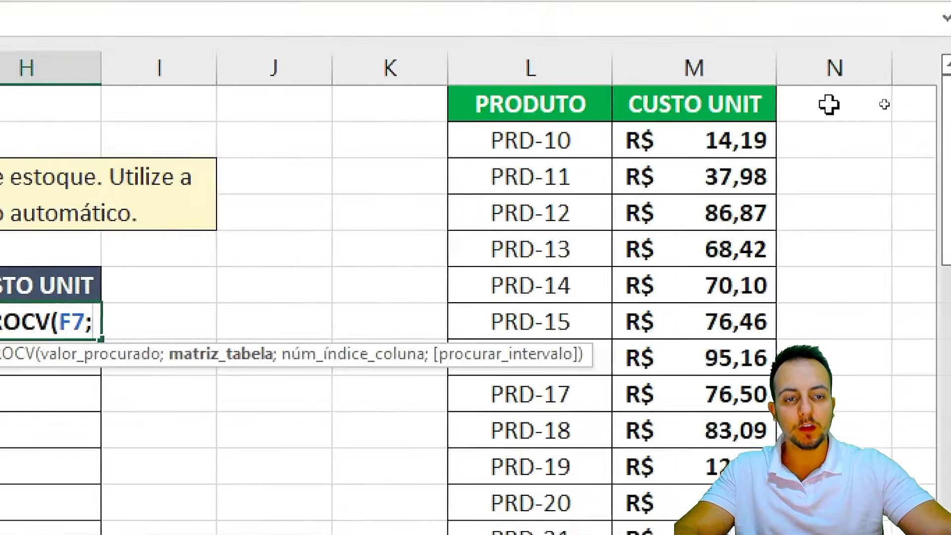
{"action": "left_click", "coordinate": [751, 87]}
{"action": "left_click_drag", "start_coordinate": [555, 74], "coordinate": [689, 74]}
{"action": "left_click_drag", "start_coordinate": [554, 73], "coordinate": [652, 74]}
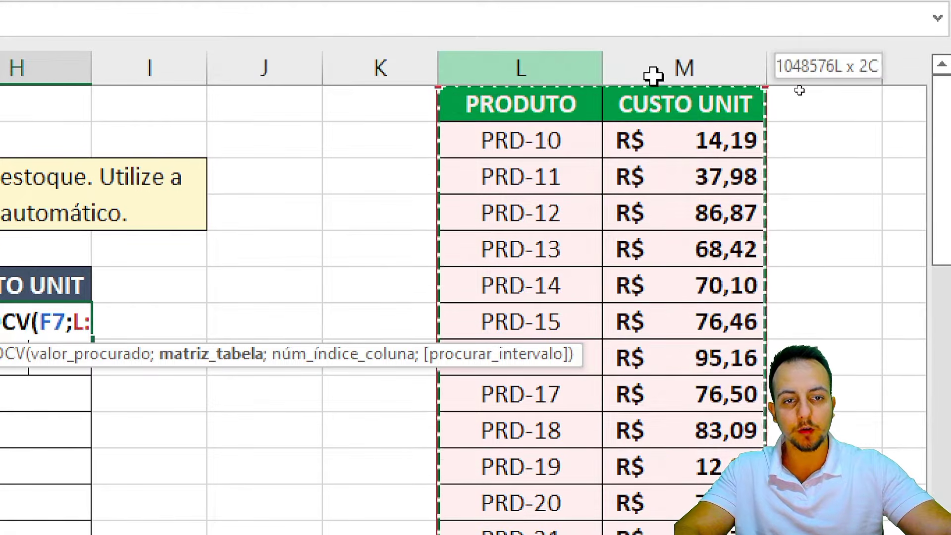
{"action": "left_click_drag", "start_coordinate": [590, 70], "coordinate": [674, 66]}
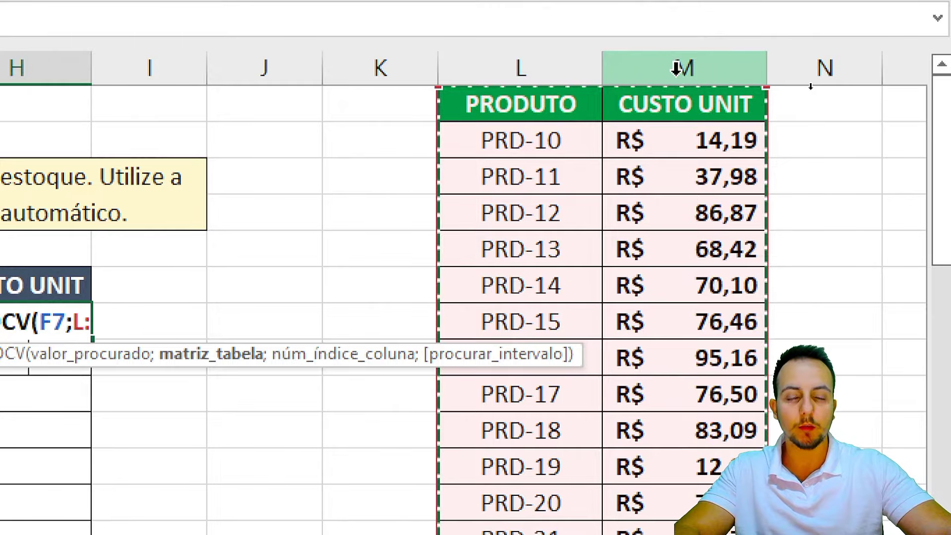
- Set the column index of the PROCV formula to 2 and open its range lookup argument
{"action": "type", "text": ";"}
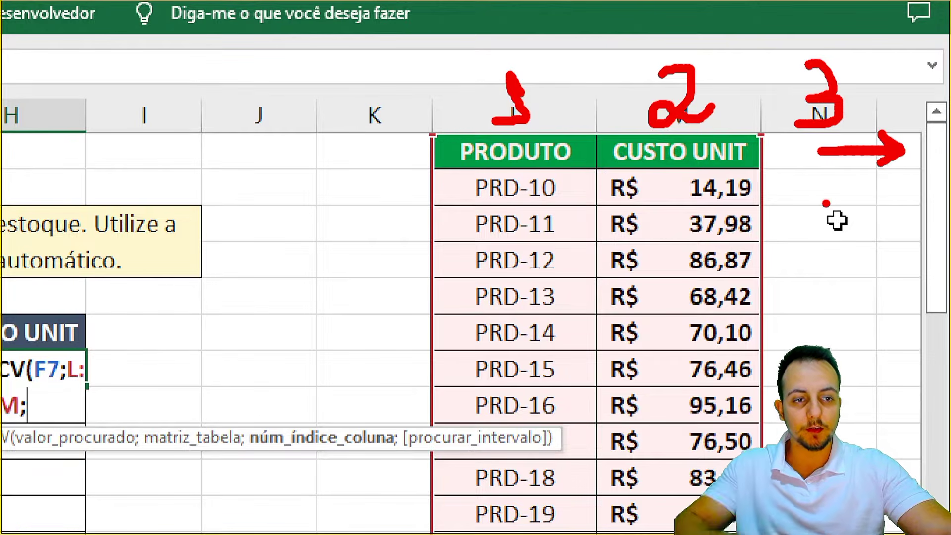
{"action": "type", "text": "2"}
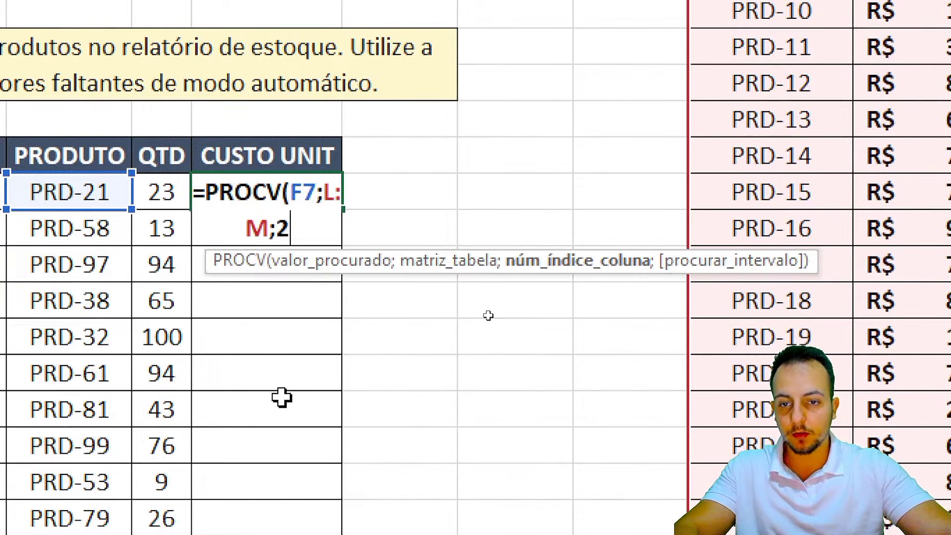
{"action": "type", "text": ";"}
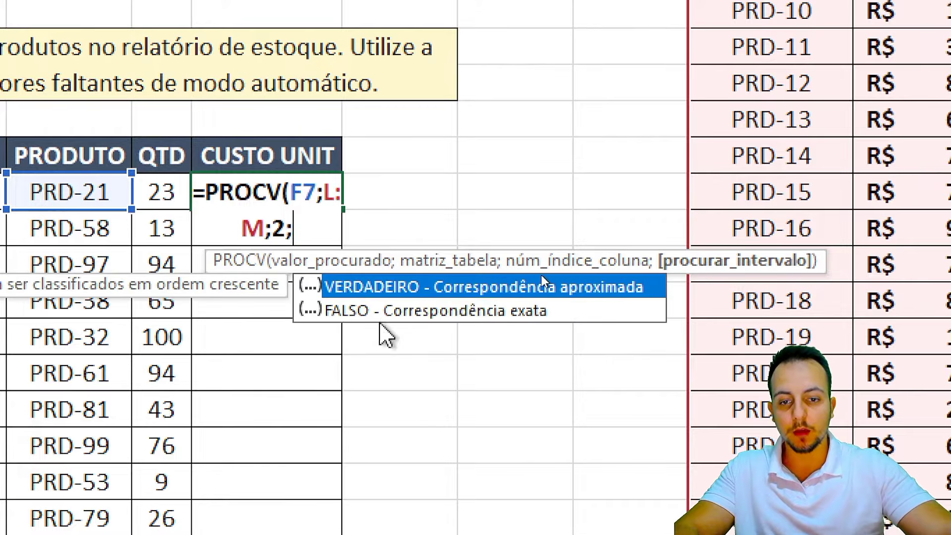
- Set the range lookup argument to FALSO for an exact match, then close and confirm the PROCV formula in H7
{"action": "left_click", "coordinate": [391, 312]}
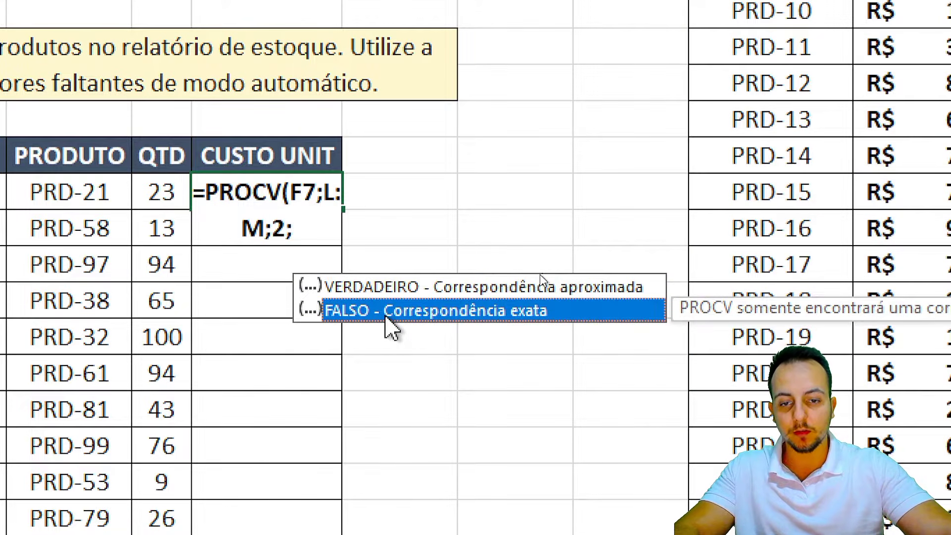
{"action": "double_click", "coordinate": [389, 313]}
{"action": "type", "text": ")"}
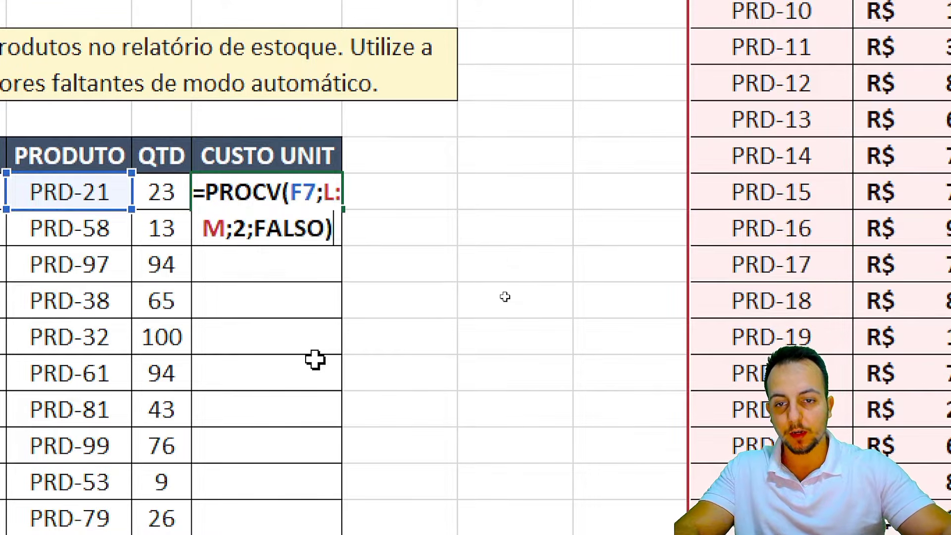
{"action": "key", "text": "Return"}
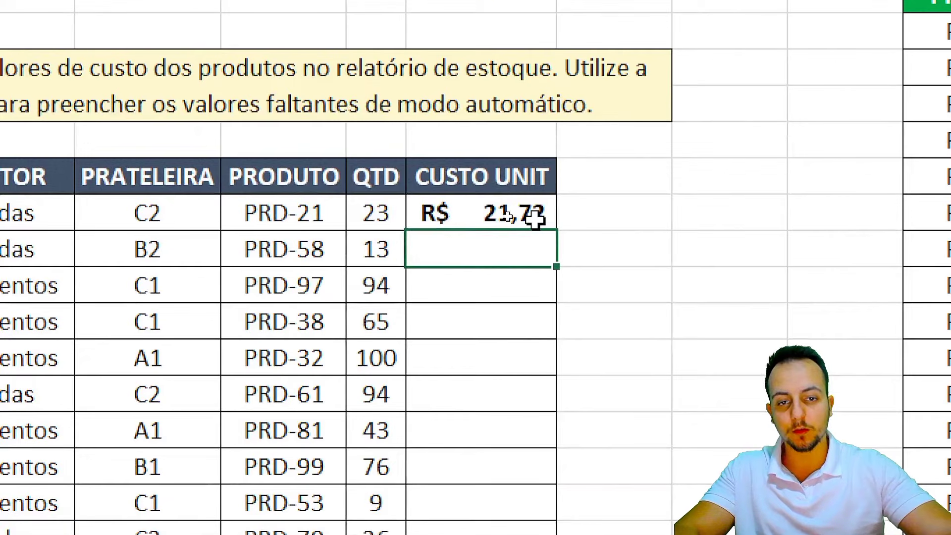
- Review the finished PROCV formula in H7 and the unit cost it returns for the first product
{"action": "left_click", "coordinate": [495, 215]}
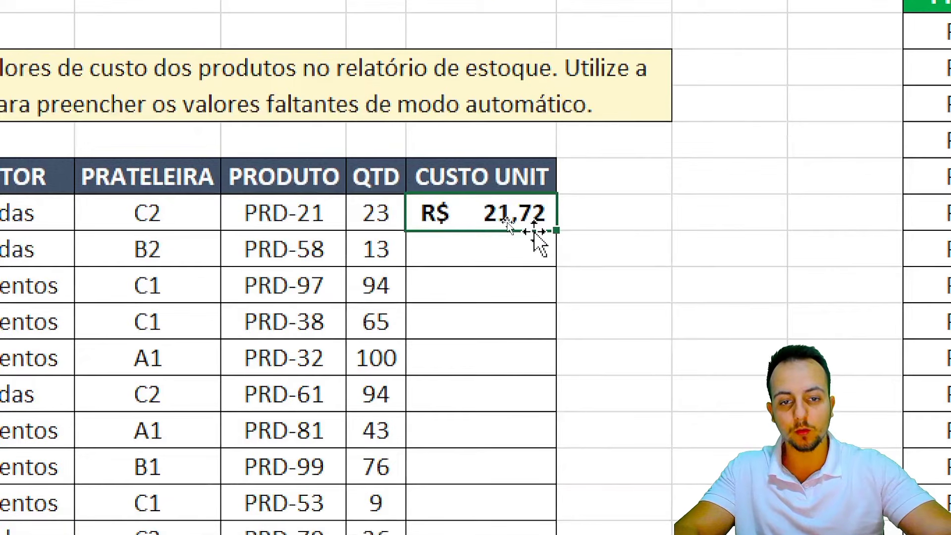
{"action": "key", "text": "F2"}
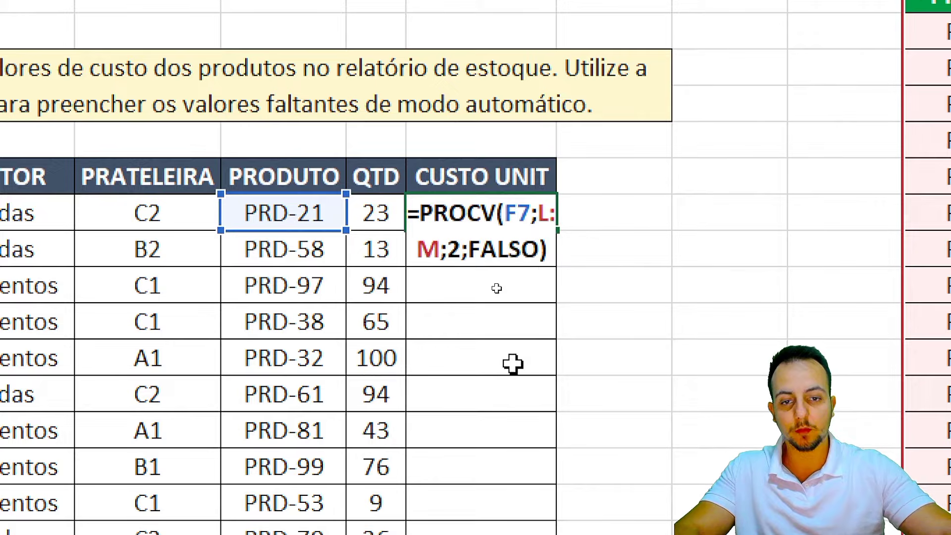
{"action": "key", "text": "Return"}
{"action": "mouse_move", "coordinate": [583, 187]}
{"action": "left_mouse_down"}
{"action": "mouse_move", "coordinate": [496, 176]}
{"action": "mouse_move", "coordinate": [433, 255]}
{"action": "mouse_move", "coordinate": [589, 233]}
{"action": "mouse_move", "coordinate": [664, 336]}
{"action": "left_mouse_up"}
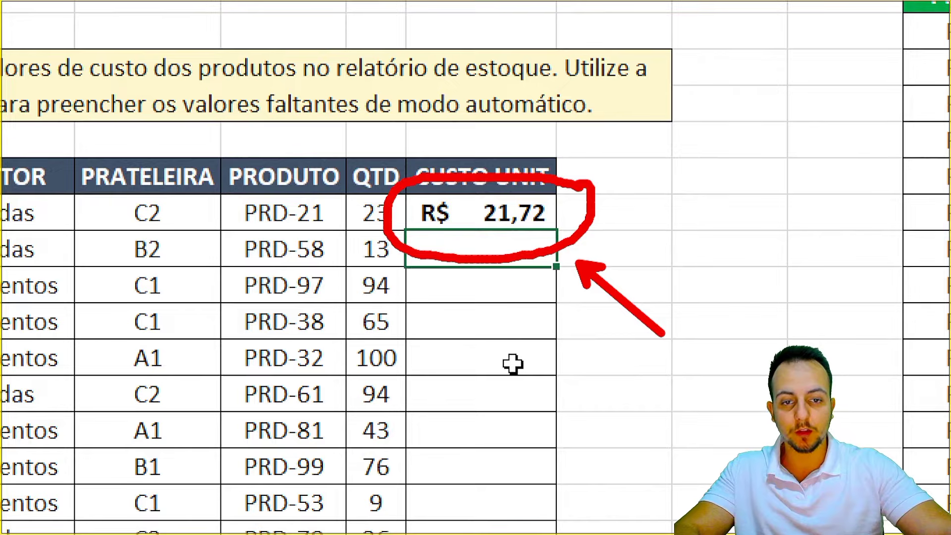
{"action": "key", "text": "Escape"}
{"action": "key", "text": "shift+space"}
{"action": "key", "text": "Down"}
{"action": "key", "text": "shift+space"}
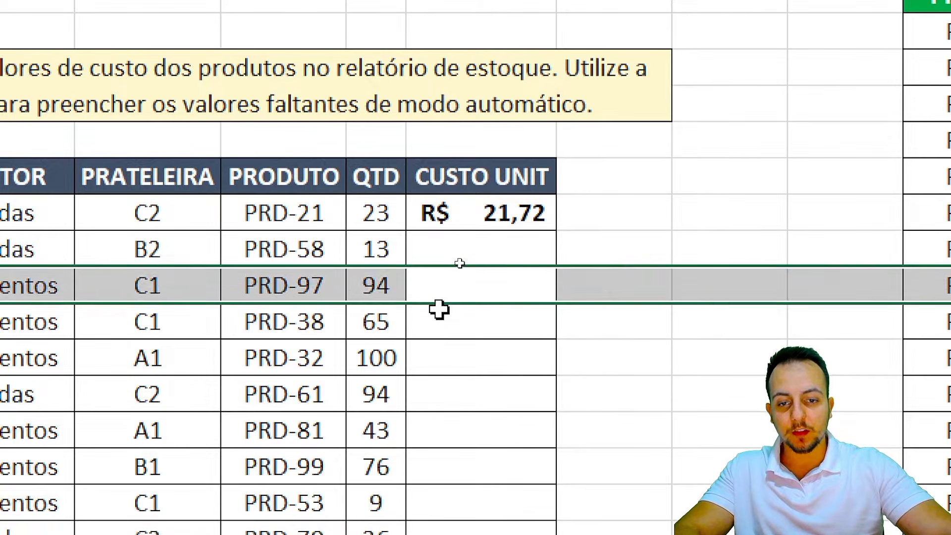
{"action": "key", "text": "Down"}
{"action": "key", "text": "shift+space"}
{"action": "left_click", "coordinate": [430, 362]}
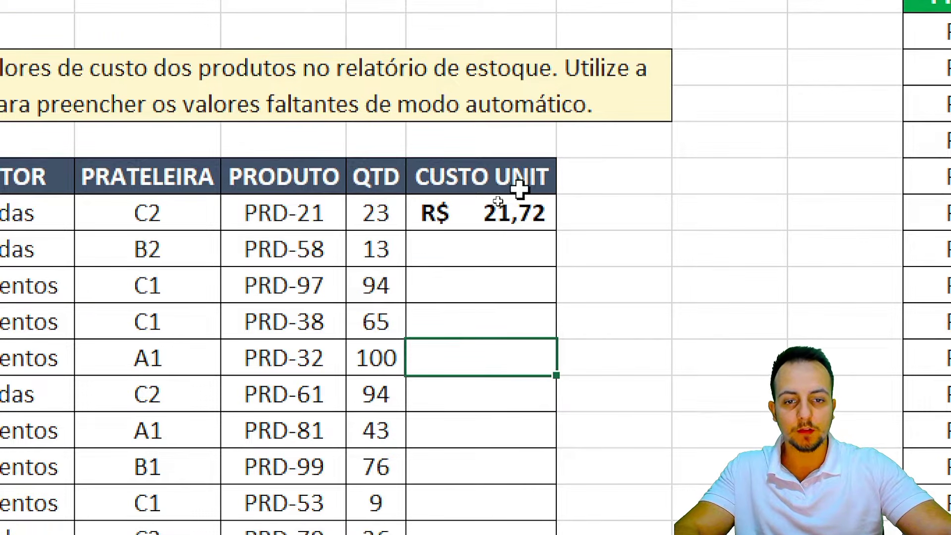
- Fill the PROCV formula from H7 down the whole CUSTO UNIT column of the stock report
{"action": "left_click", "coordinate": [477, 212]}
{"action": "key", "text": "ctrl+2"}
{"action": "mouse_move", "coordinate": [558, 207]}
{"action": "left_mouse_down"}
{"action": "mouse_move", "coordinate": [591, 218]}
{"action": "mouse_move", "coordinate": [557, 197]}
{"action": "left_mouse_up"}
{"action": "mouse_move", "coordinate": [549, 273]}
{"action": "left_mouse_down"}
{"action": "mouse_move", "coordinate": [548, 365]}
{"action": "mouse_move", "coordinate": [563, 342]}
{"action": "left_mouse_up"}
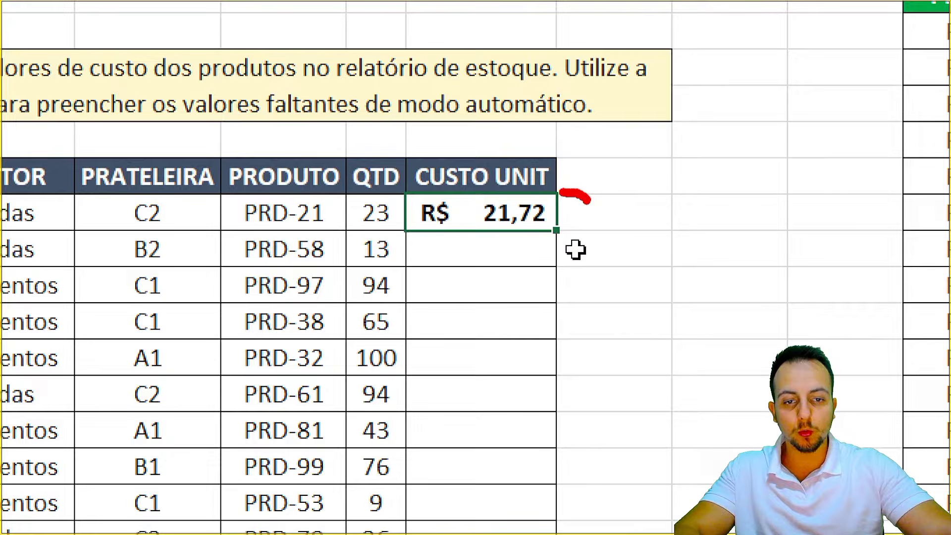
{"action": "left_click_drag", "start_coordinate": [588, 201], "coordinate": [555, 193]}
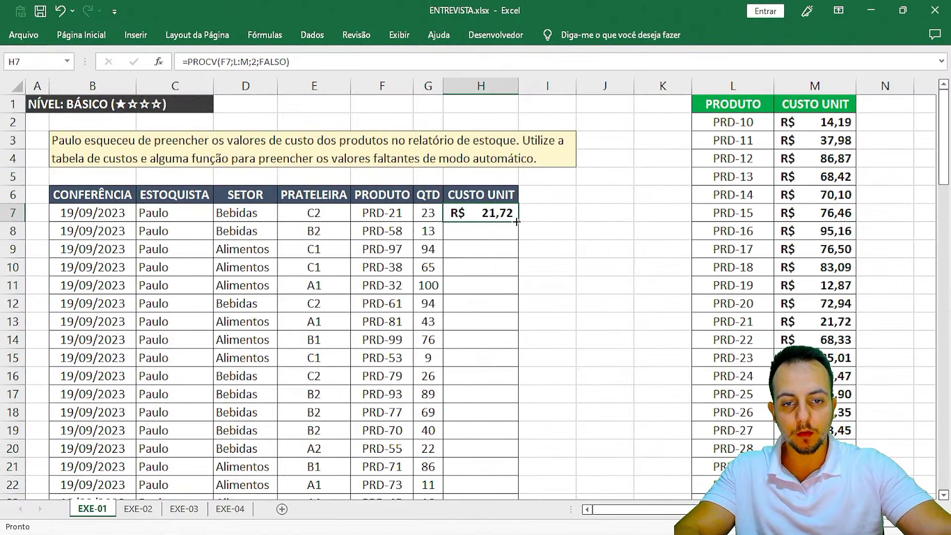
{"action": "double_click", "coordinate": [516, 221]}
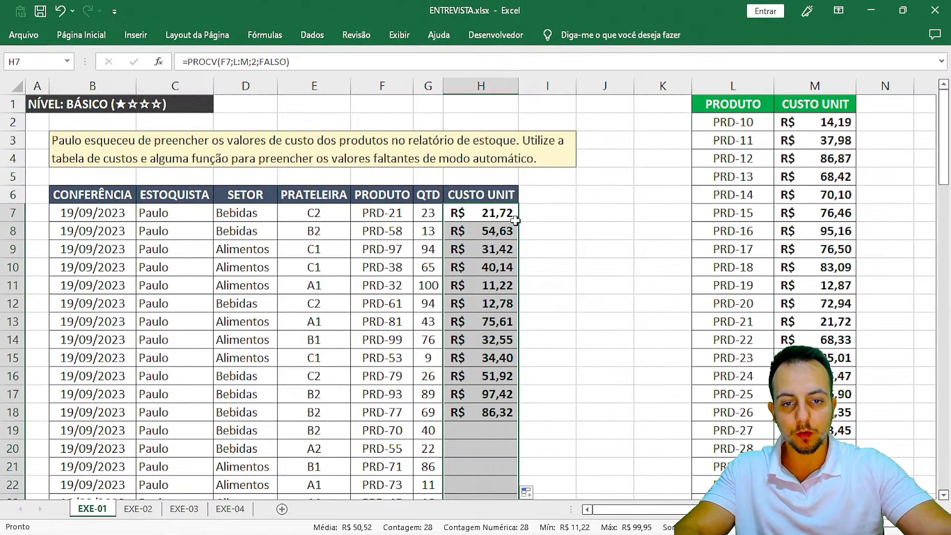
- Check the filled unit costs down the report, comparing the PRD-14 cost with its entry in the cost table
{"action": "left_click", "coordinate": [425, 283]}
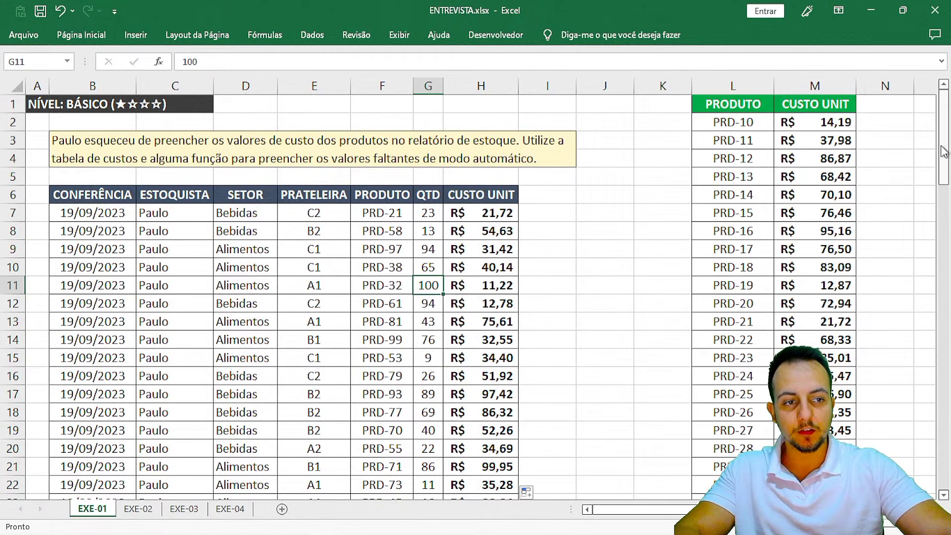
{"action": "left_click_drag", "start_coordinate": [942, 152], "coordinate": [939, 218]}
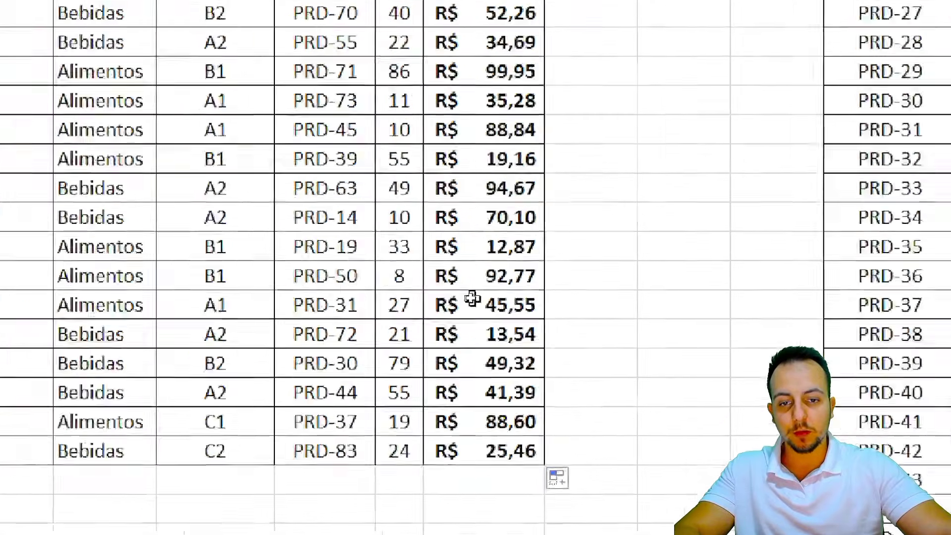
{"action": "left_click_drag", "start_coordinate": [345, 275], "coordinate": [342, 243]}
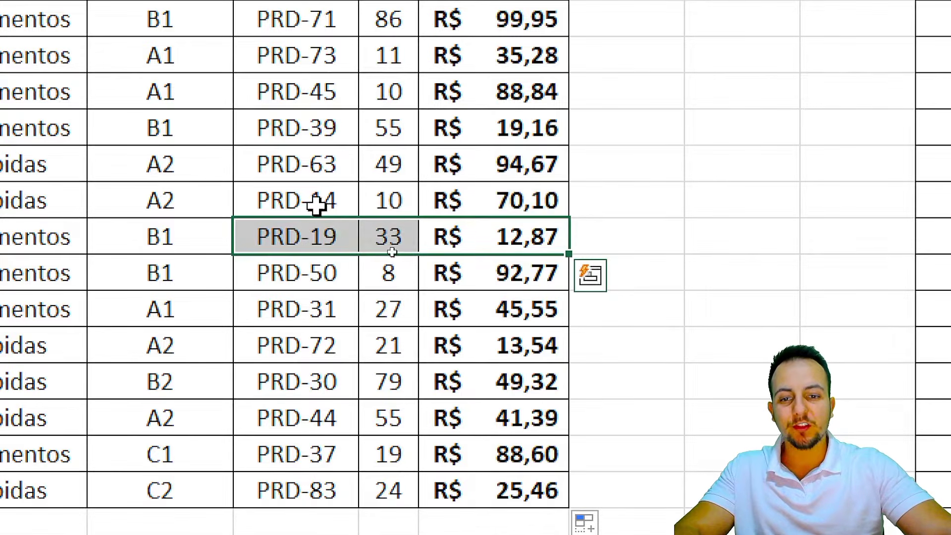
{"action": "left_click_drag", "start_coordinate": [316, 204], "coordinate": [537, 206]}
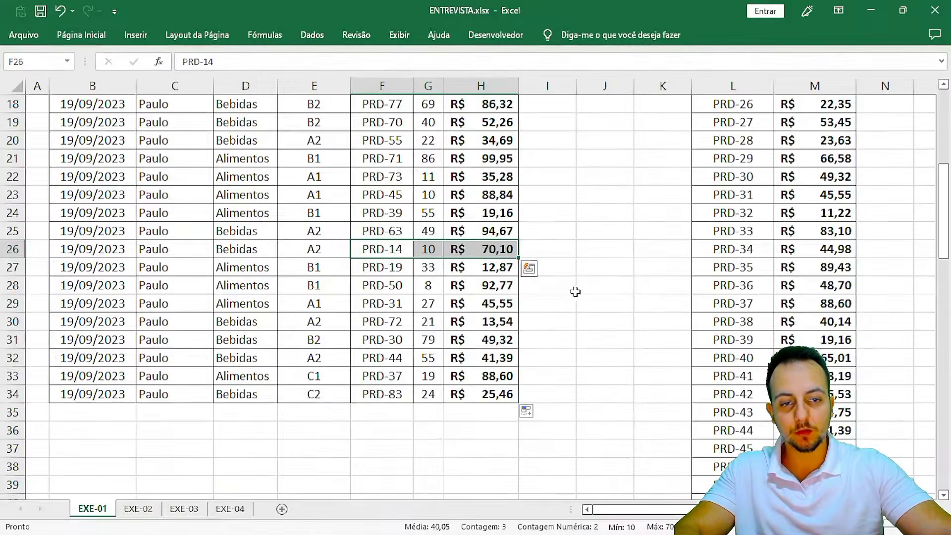
{"action": "scroll", "coordinate": [946, 243], "scroll_direction": "up", "scroll_amount": 6}
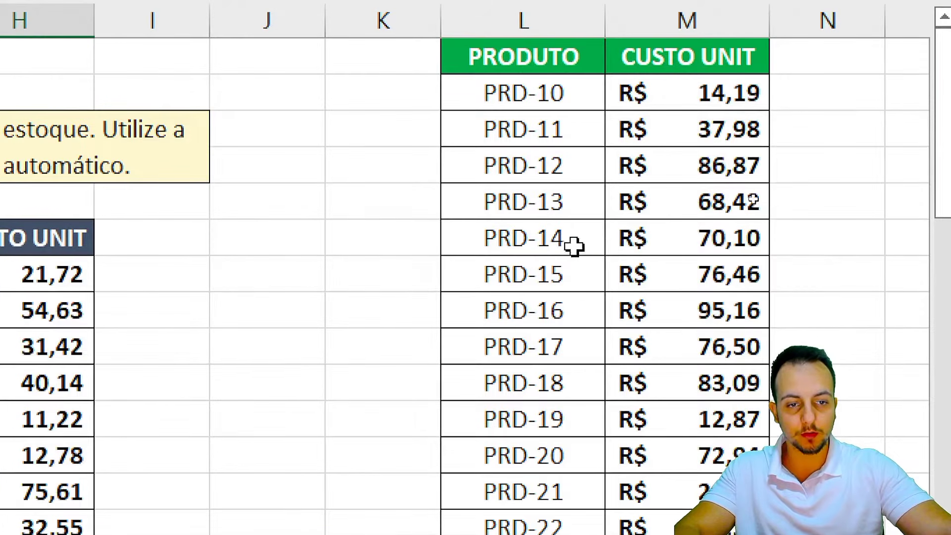
{"action": "left_click_drag", "start_coordinate": [574, 245], "coordinate": [747, 246]}
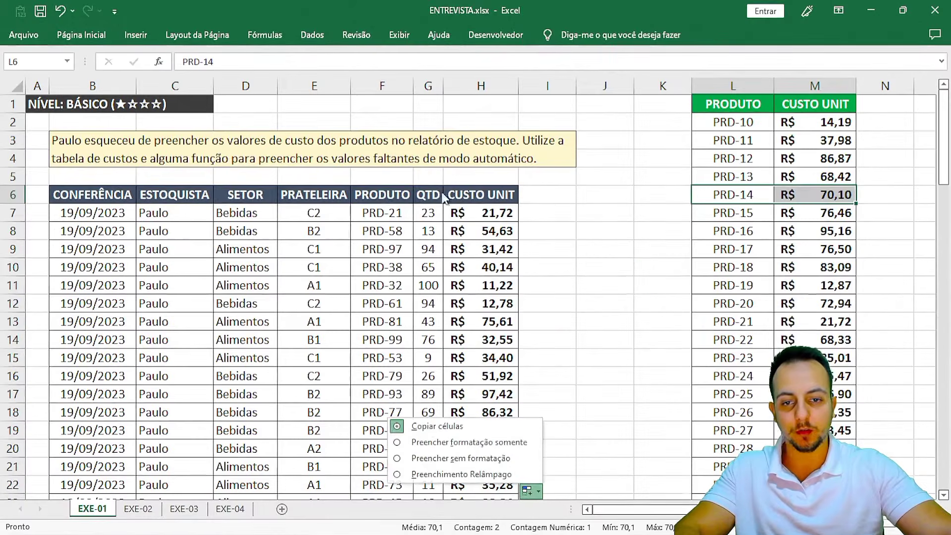
{"action": "left_click", "coordinate": [463, 213]}
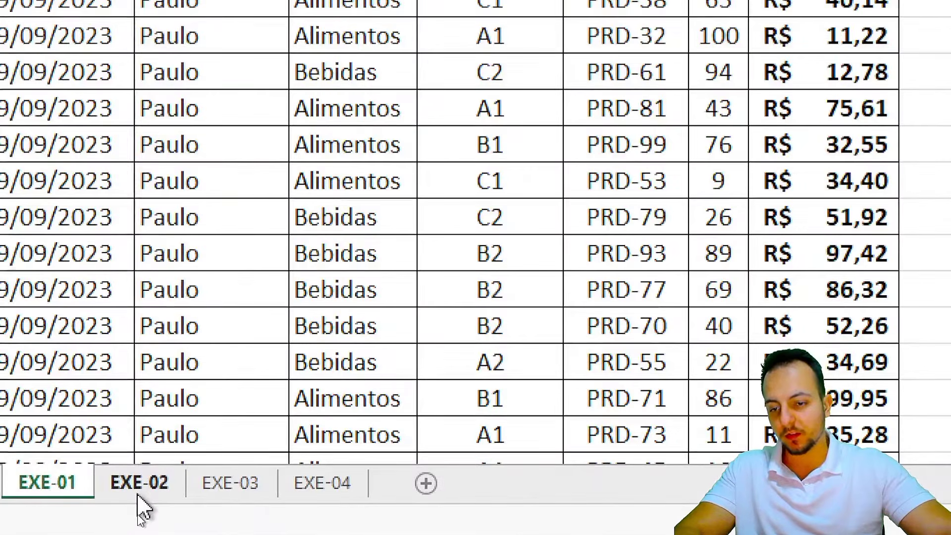
- Open the EXE-02 sheet and read the instructions about summing only the filtered values of TOTAL_FATURADO
{"action": "left_click", "coordinate": [138, 509]}
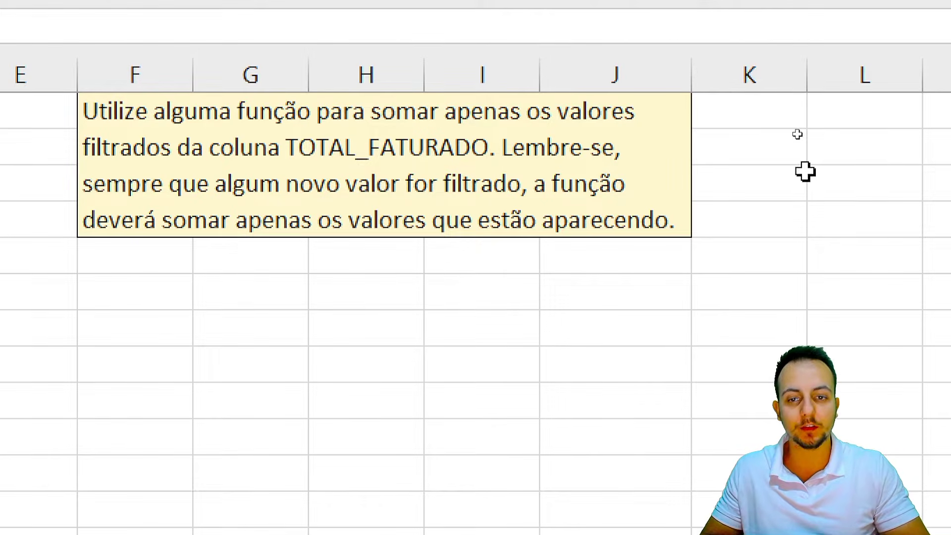
{"action": "key", "text": "ctrl+2"}
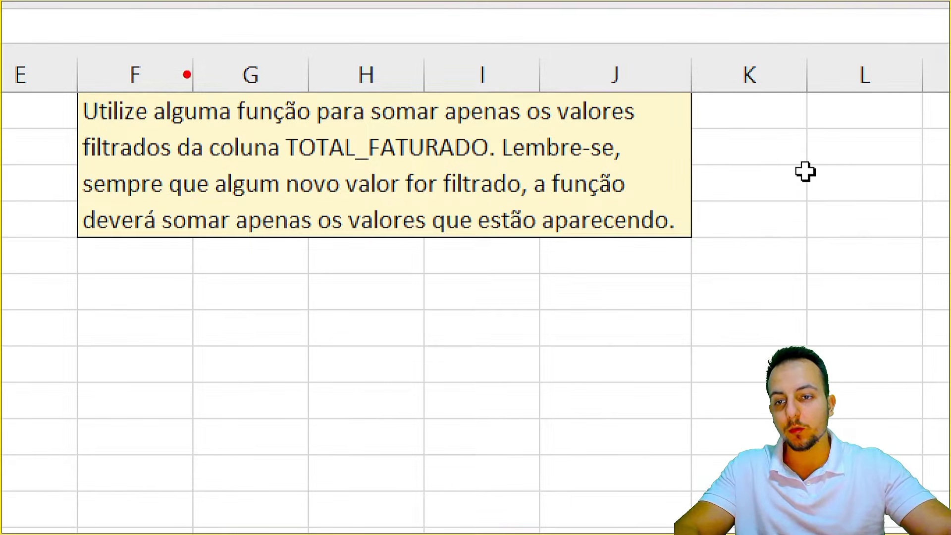
{"action": "mouse_move", "coordinate": [78, 87]}
{"action": "left_mouse_down"}
{"action": "mouse_move", "coordinate": [233, 135]}
{"action": "mouse_move", "coordinate": [325, 134]}
{"action": "left_mouse_up"}
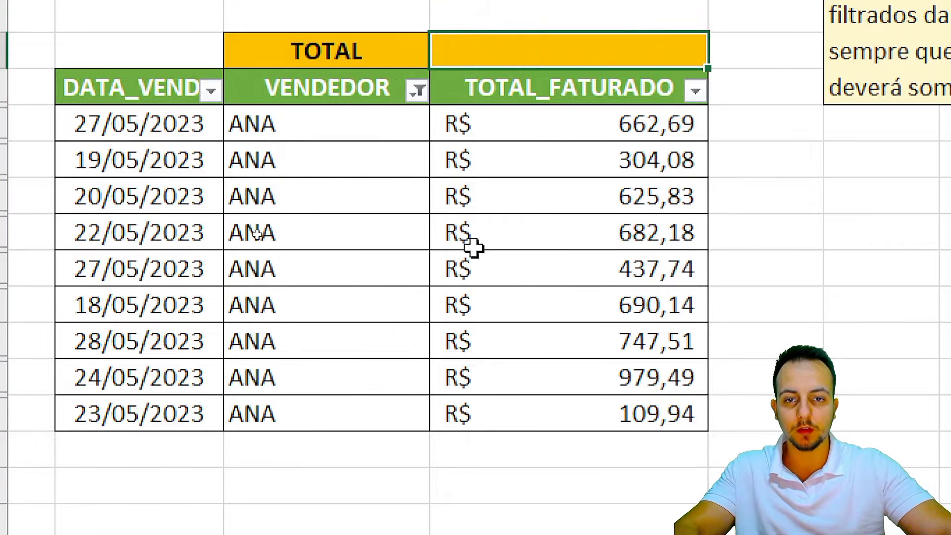
- Examine the VENDEDOR filter options and the seller and TOTAL_FATURADO values in the currently filtered rows
{"action": "left_click", "coordinate": [418, 91]}
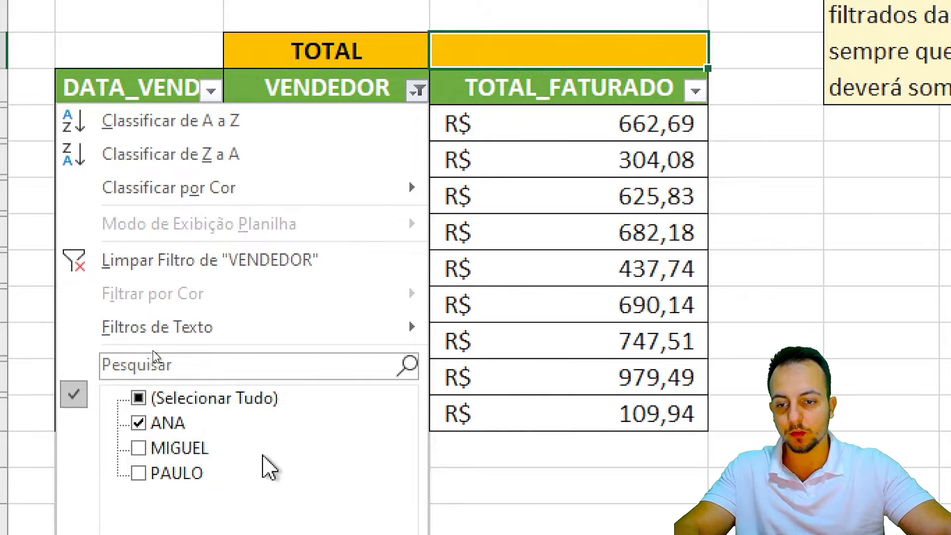
{"action": "key", "text": "Escape"}
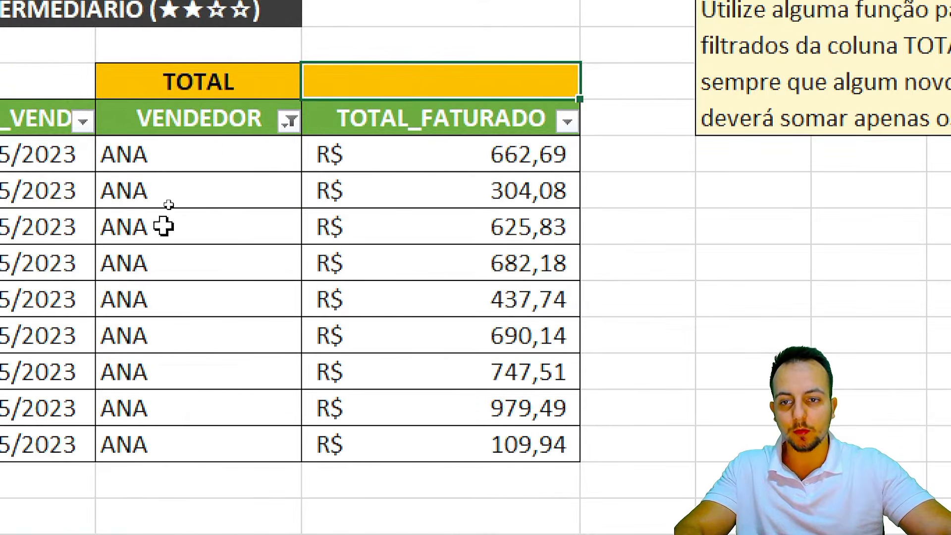
{"action": "left_click_drag", "start_coordinate": [78, 153], "coordinate": [96, 214]}
{"action": "left_click_drag", "start_coordinate": [216, 214], "coordinate": [208, 426]}
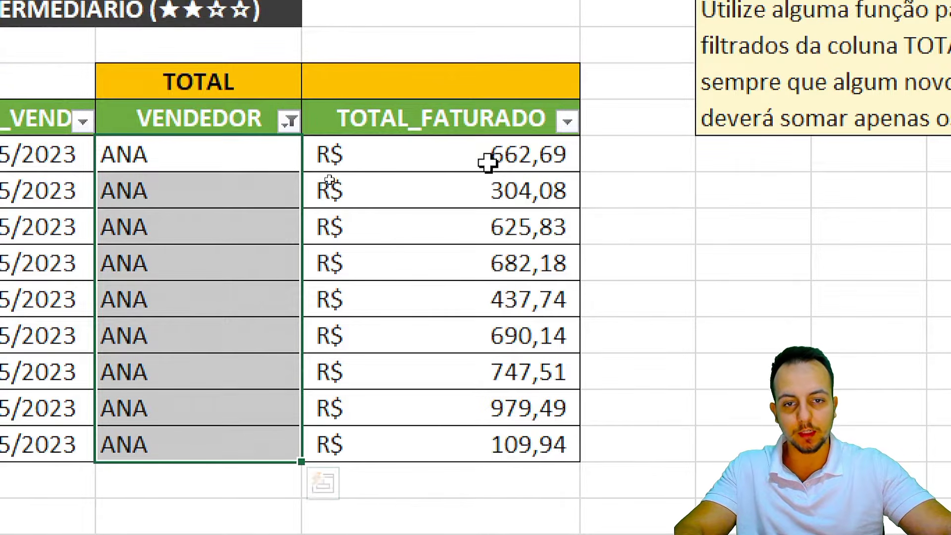
{"action": "left_click_drag", "start_coordinate": [488, 161], "coordinate": [458, 442]}
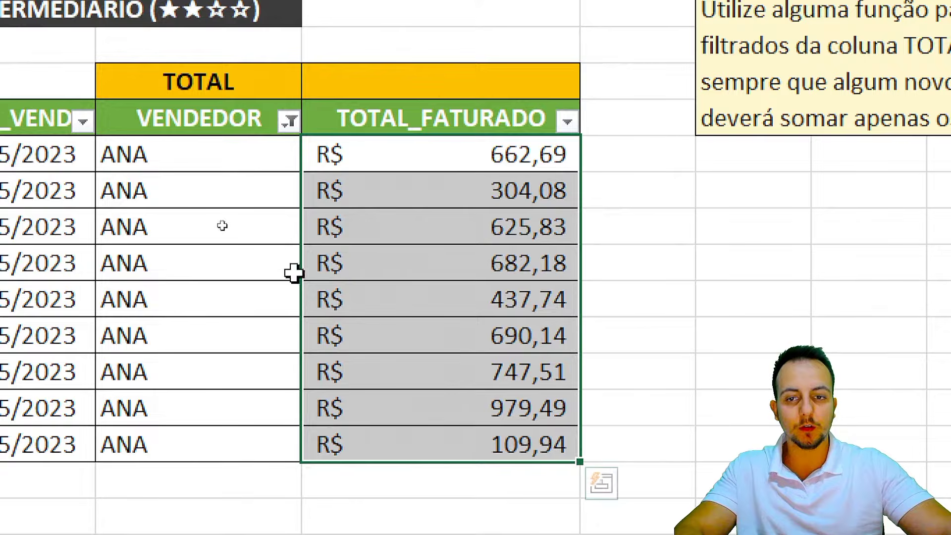
- Filter the VENDEDOR column to show only the second listed seller and select the visible TOTAL_FATURADO values
{"action": "left_click", "coordinate": [224, 130]}
{"action": "left_click", "coordinate": [288, 122]}
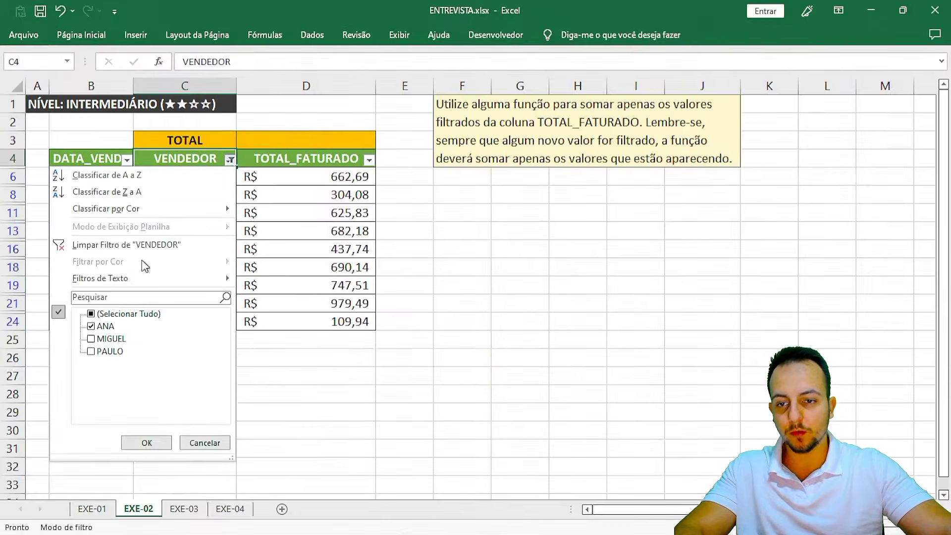
{"action": "left_click", "coordinate": [104, 326]}
{"action": "left_click", "coordinate": [108, 352]}
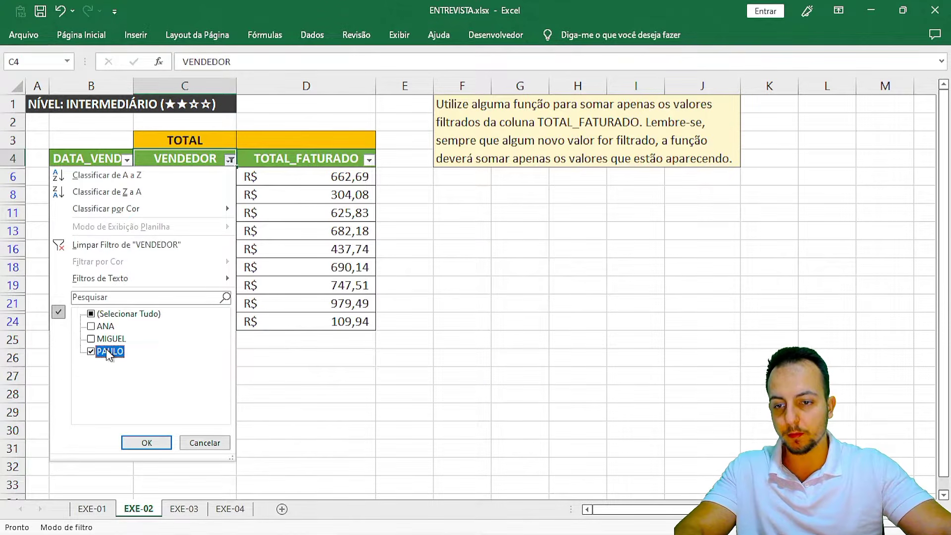
{"action": "left_click", "coordinate": [106, 349]}
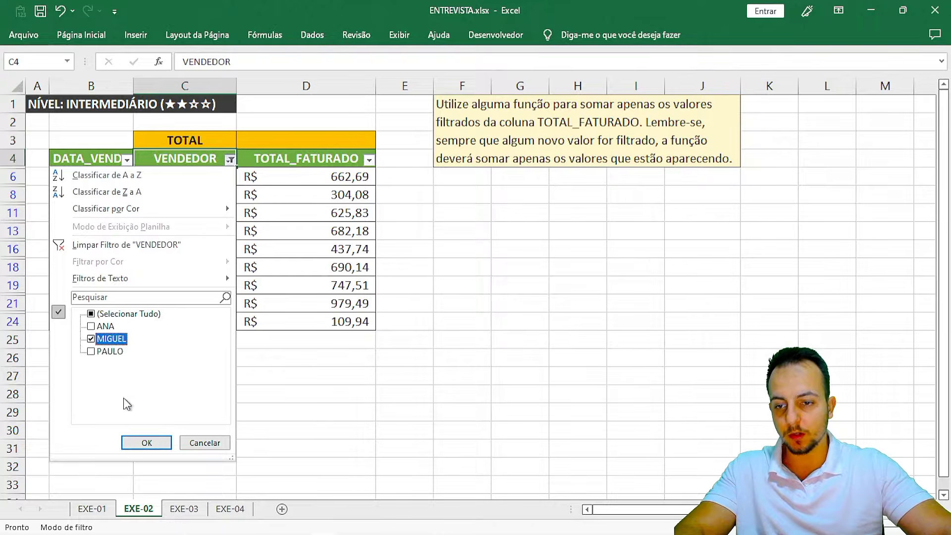
{"action": "left_click", "coordinate": [139, 441]}
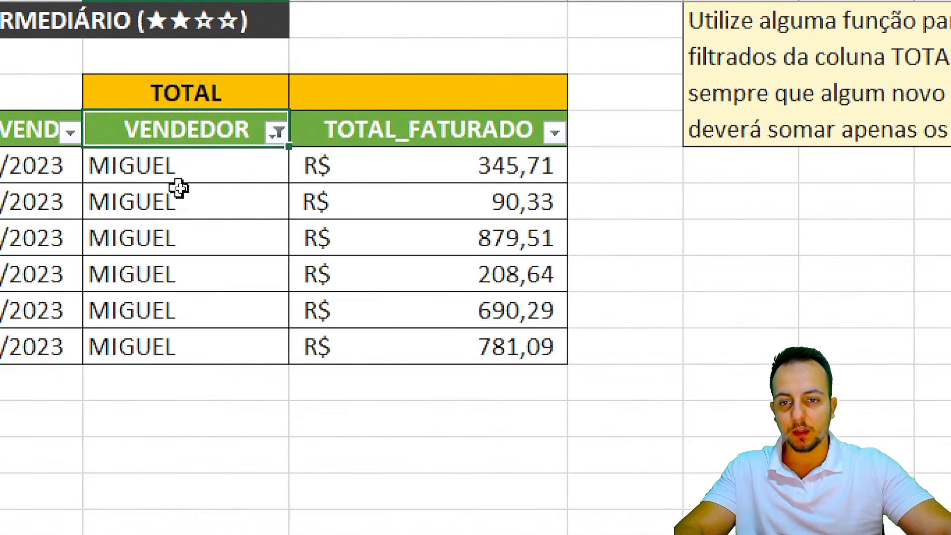
{"action": "left_click_drag", "start_coordinate": [269, 178], "coordinate": [277, 266]}
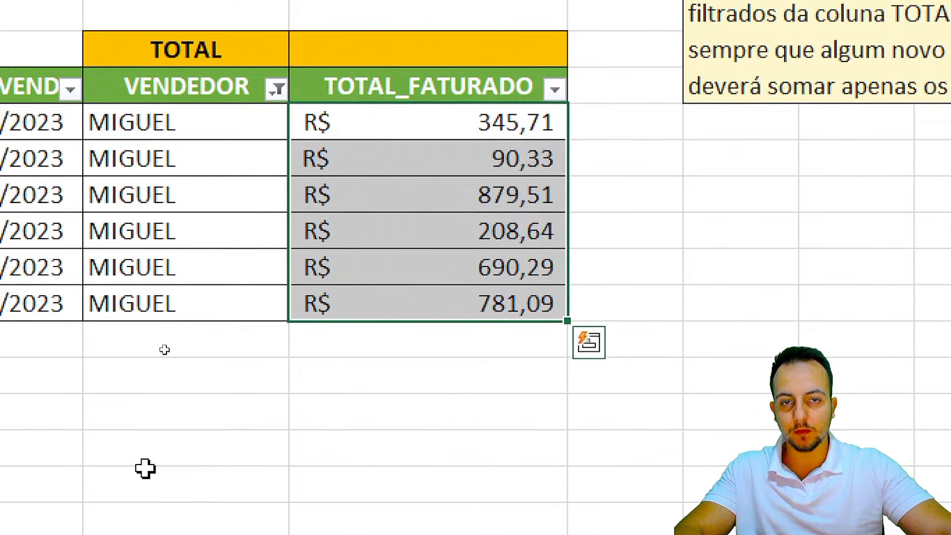
- Select all sellers in the VENDEDOR filter to show every row of the table
{"action": "left_click", "coordinate": [277, 105]}
{"action": "left_click", "coordinate": [118, 470]}
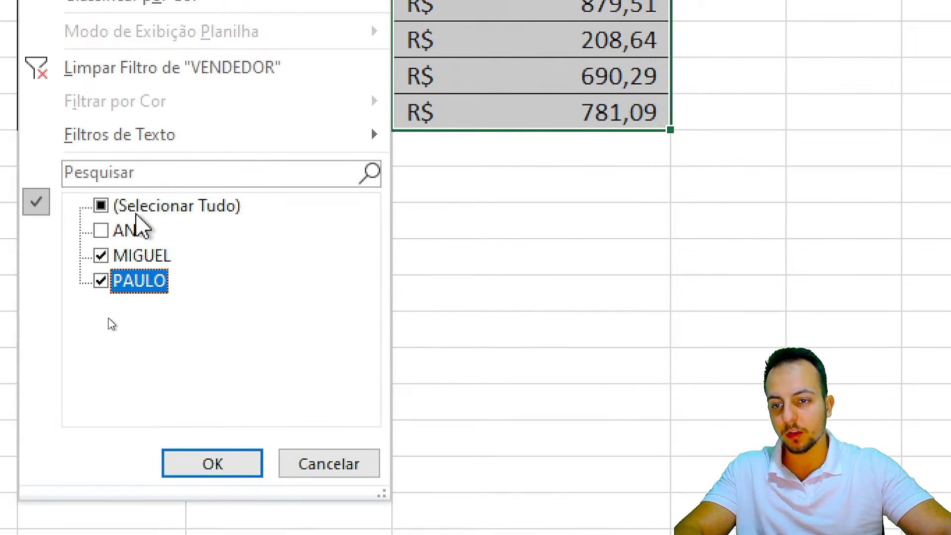
{"action": "left_click", "coordinate": [138, 212]}
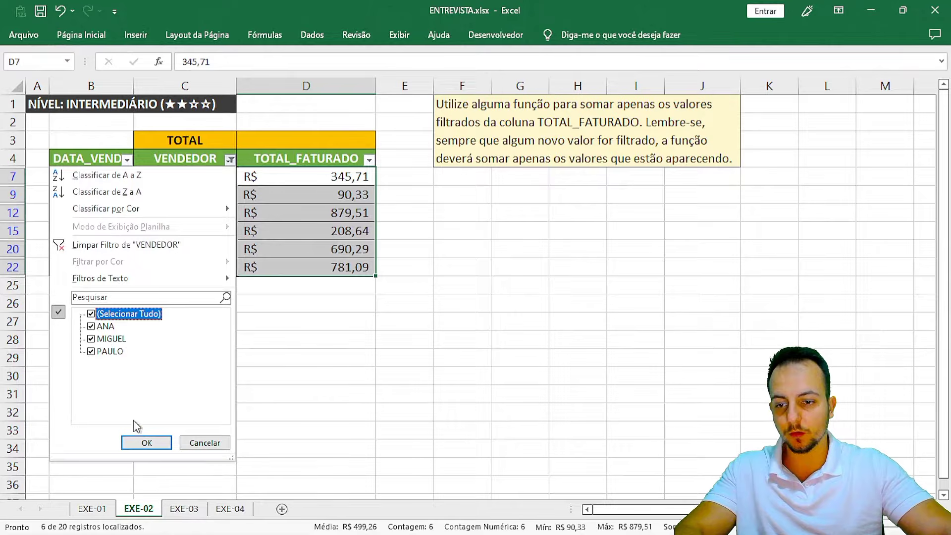
{"action": "left_click", "coordinate": [146, 442]}
- Look over the unfiltered TOTAL_FATURADO values from D5 downward and the VENDEDOR header
{"action": "left_click_drag", "start_coordinate": [307, 216], "coordinate": [307, 231]}
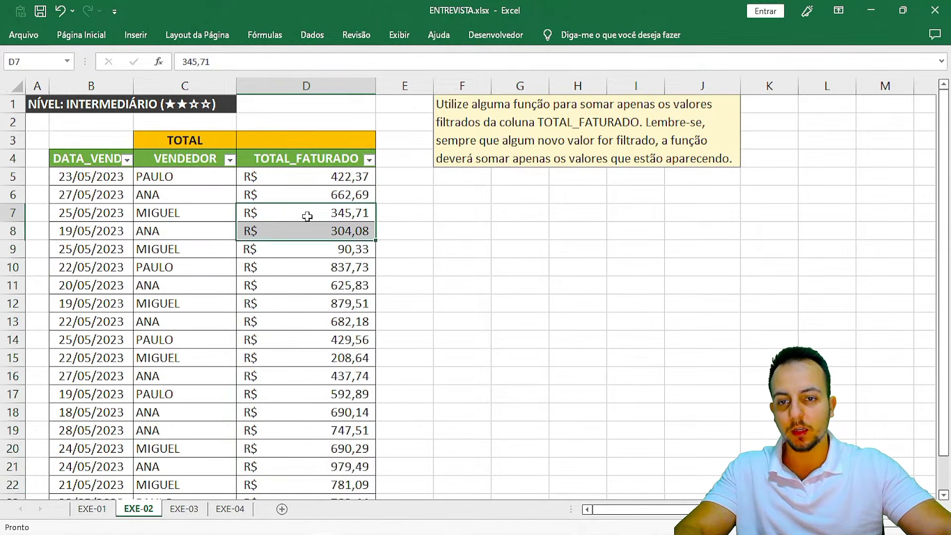
{"action": "left_click_drag", "start_coordinate": [307, 176], "coordinate": [298, 510]}
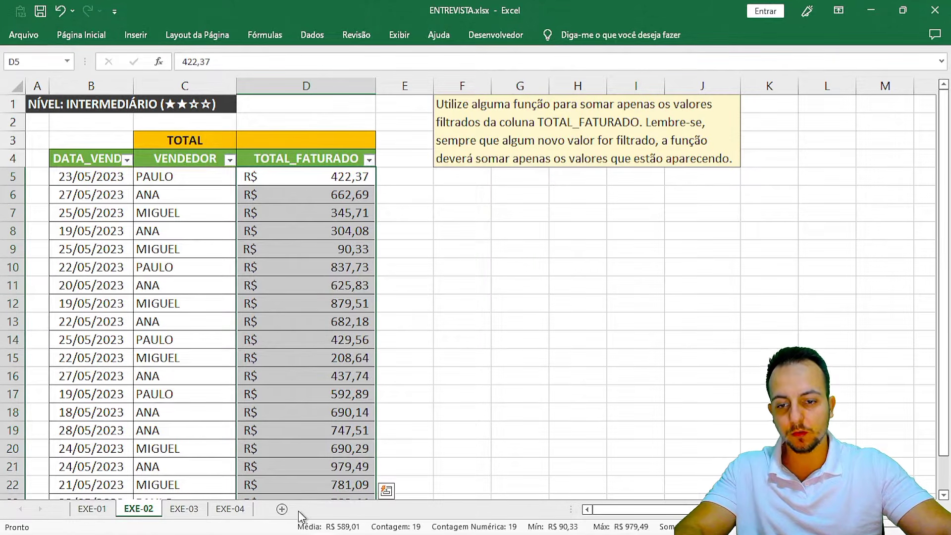
{"action": "left_click", "coordinate": [213, 158]}
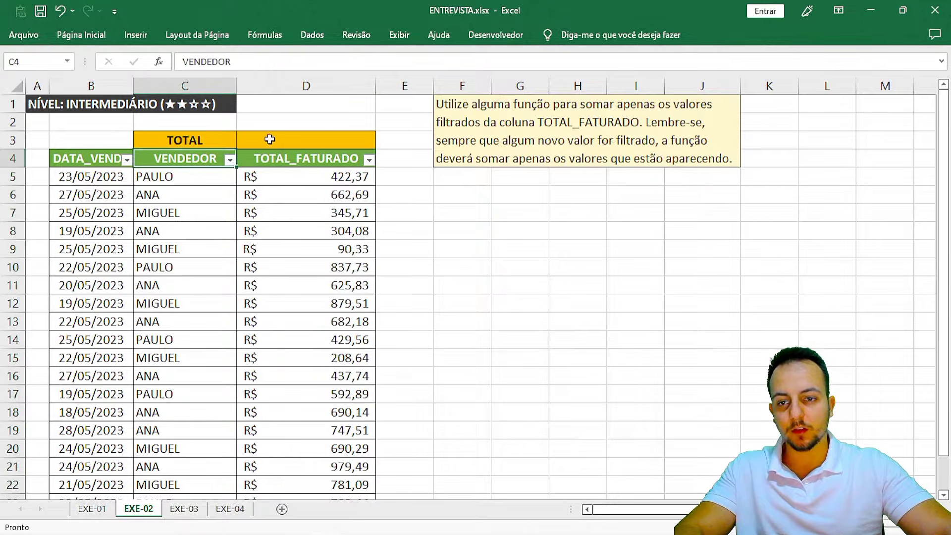
- Enter =SOMA(D5:D24) in the TOTAL cell D3 to sum the TOTAL_FATURADO values
{"action": "left_click", "coordinate": [270, 140]}
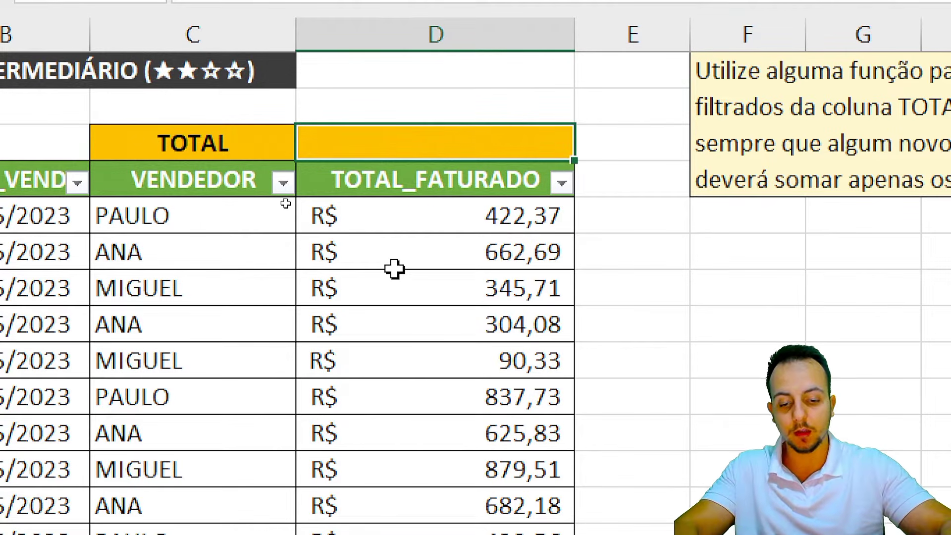
{"action": "type", "text": "=soma"}
{"action": "key", "text": "Tab"}
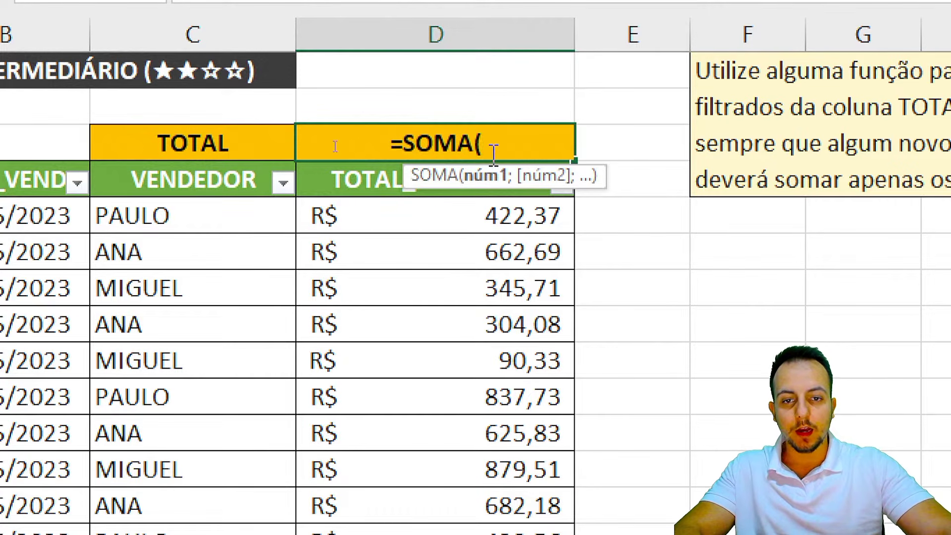
{"action": "left_click", "coordinate": [379, 214]}
{"action": "left_click_drag", "start_coordinate": [379, 214], "coordinate": [380, 534]}
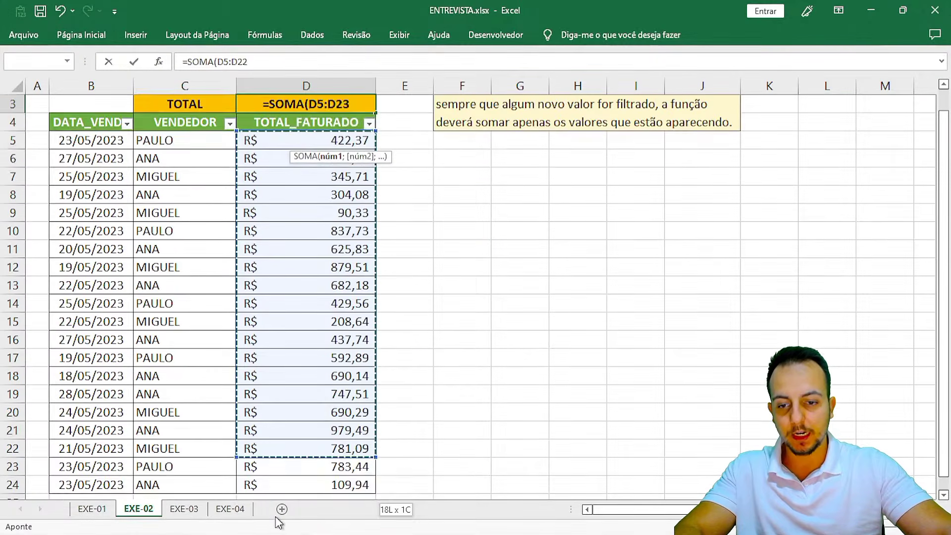
{"action": "left_click_drag", "start_coordinate": [279, 522], "coordinate": [308, 450]}
{"action": "scroll", "coordinate": [426, 243], "scroll_direction": "up", "scroll_amount": 2}
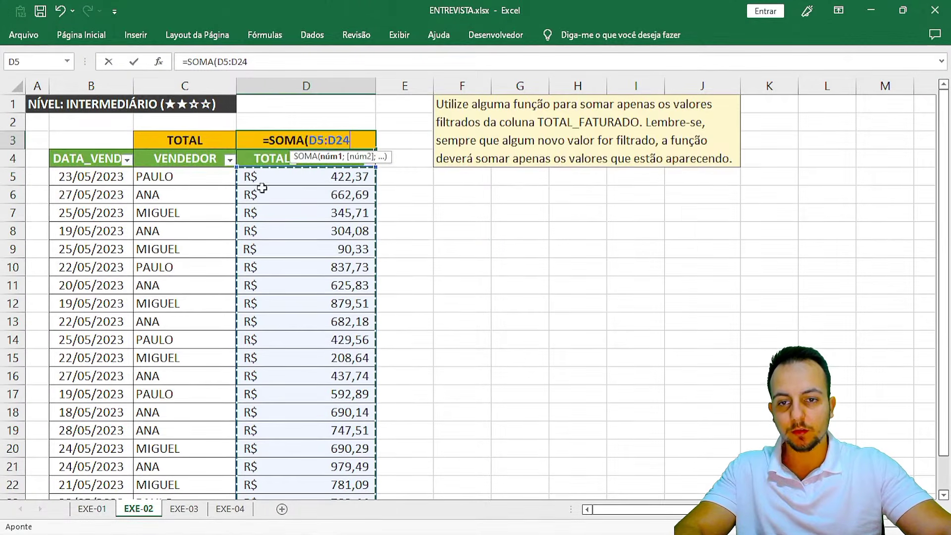
{"action": "type", "text": ")"}
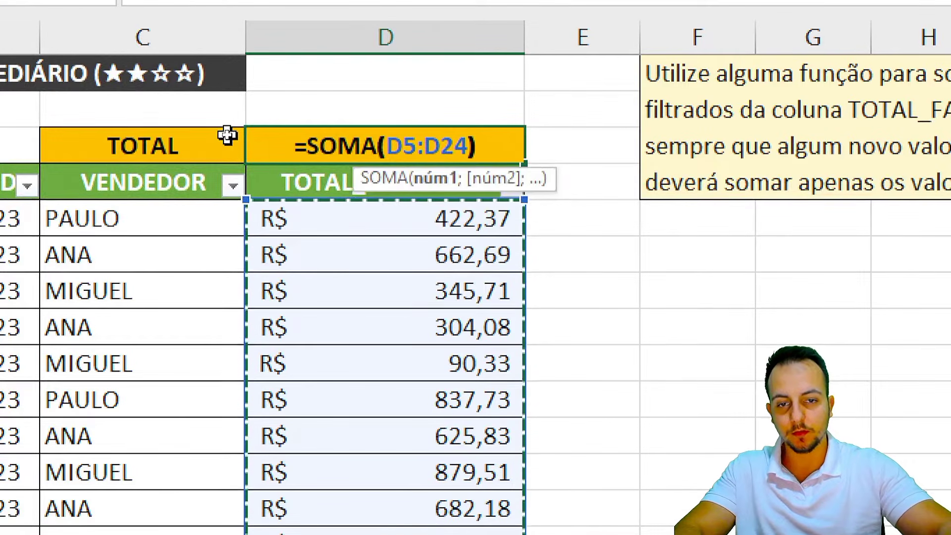
{"action": "key", "text": "Return"}
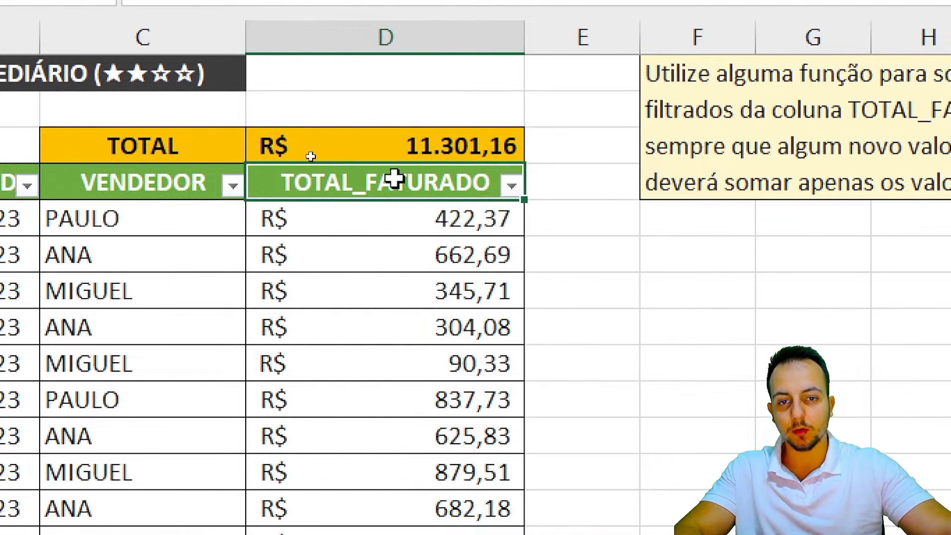
- Filter the VENDEDOR column to show only the first listed seller, to check how the SOMA total in D3 responds
{"action": "left_click", "coordinate": [367, 154]}
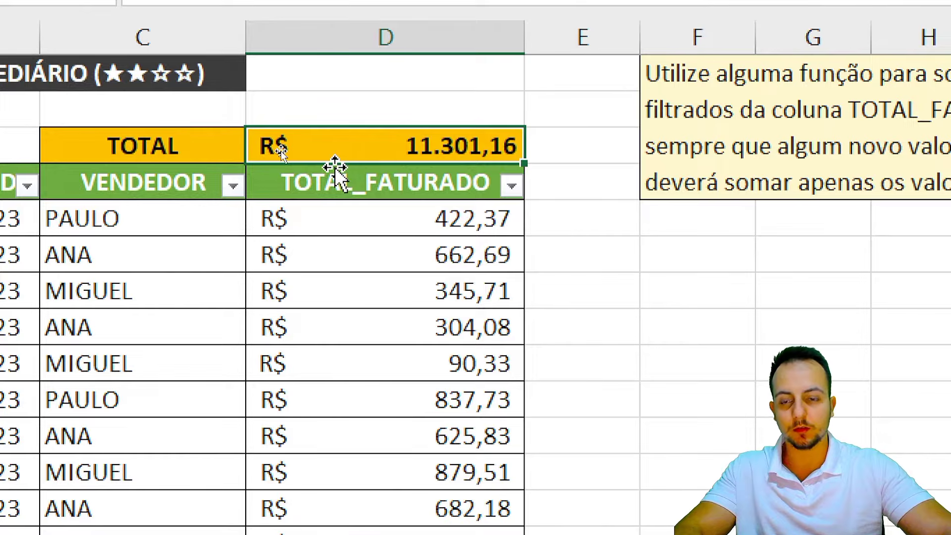
{"action": "left_click", "coordinate": [232, 185]}
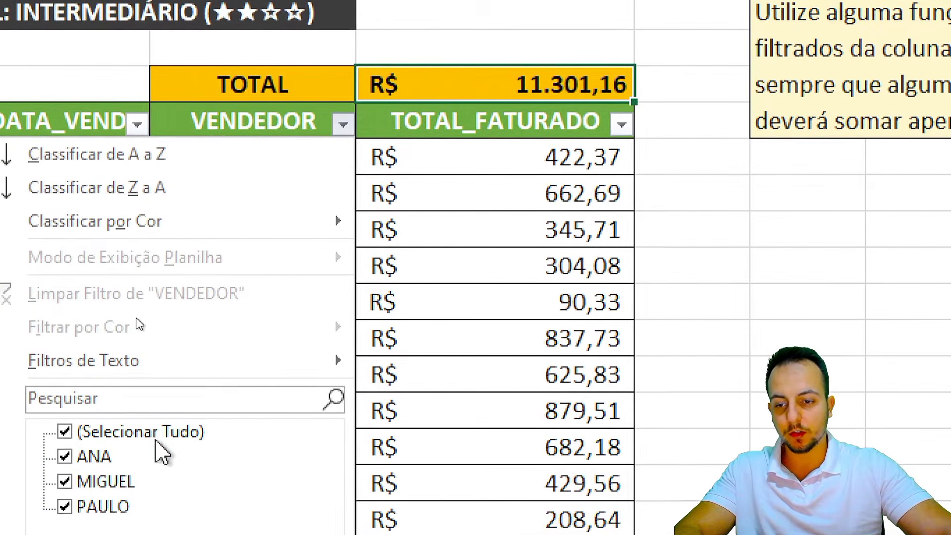
{"action": "left_click", "coordinate": [148, 494]}
{"action": "left_click", "coordinate": [91, 518]}
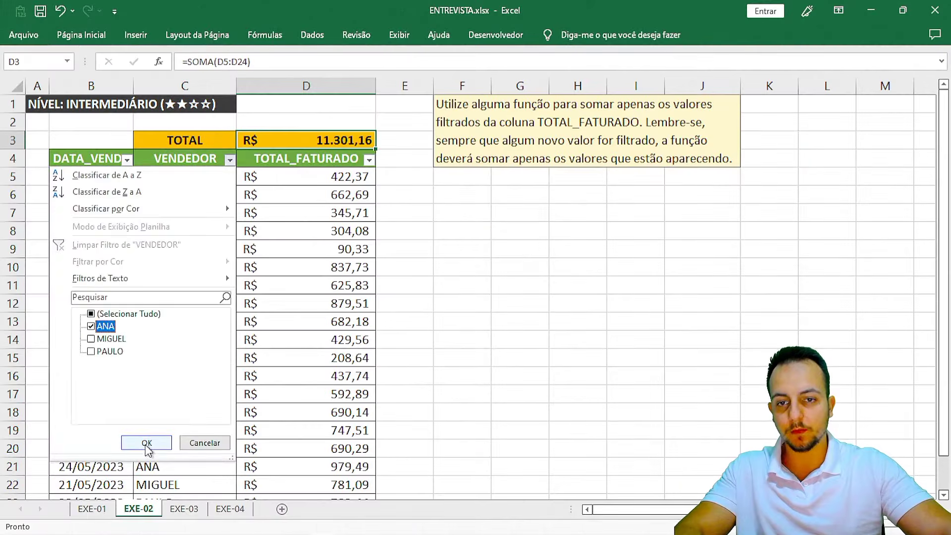
{"action": "left_click", "coordinate": [146, 442]}
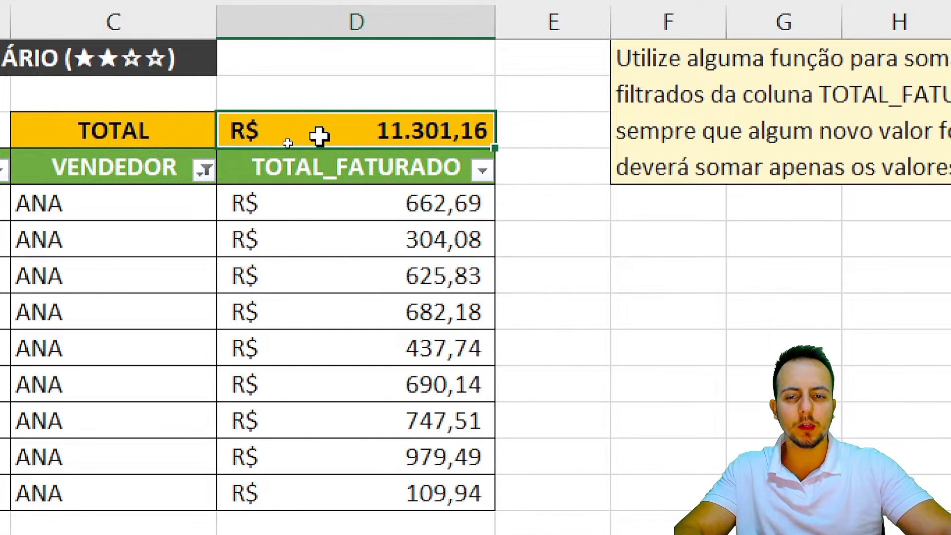
- Replace the formula in D3 with a SOMA over the filtered TOTAL_FATURADO values, range D6:D24
{"action": "key", "text": "Delete"}
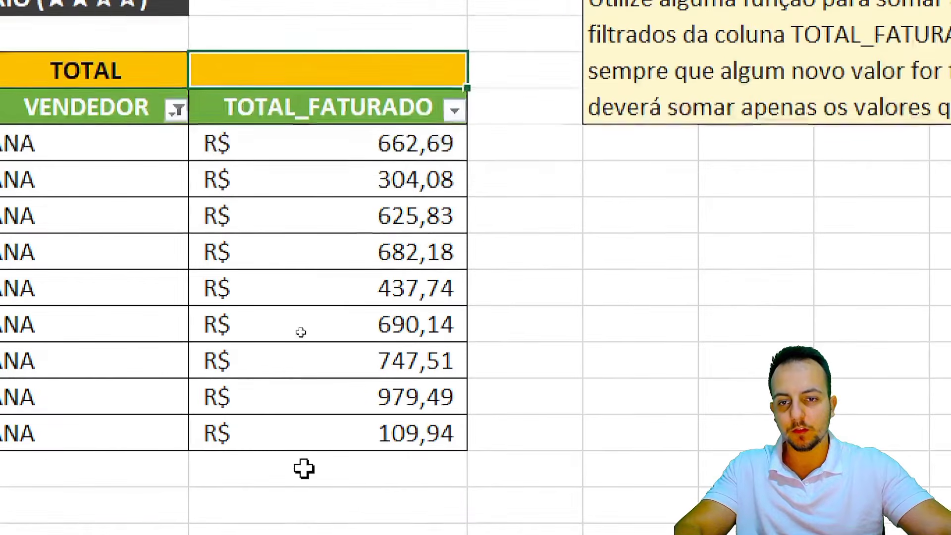
{"action": "type", "text": "=soma"}
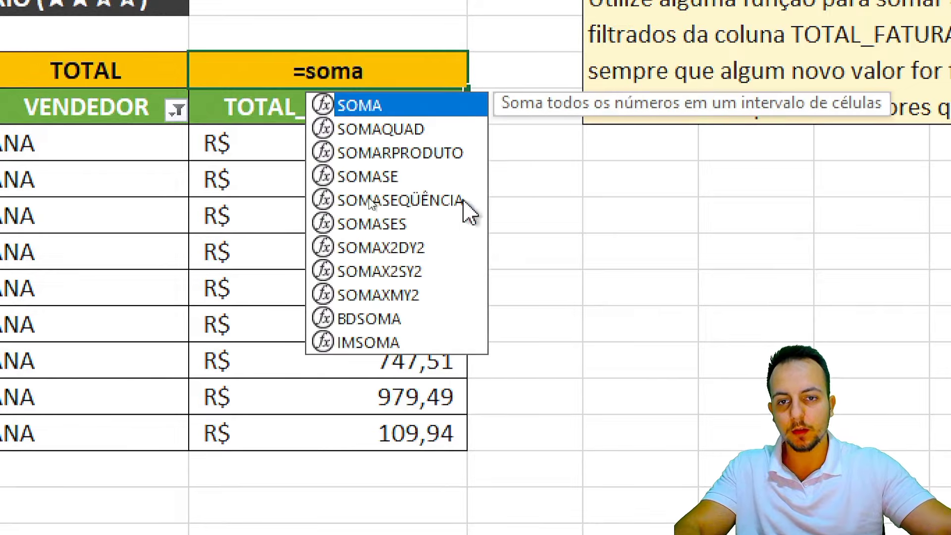
{"action": "double_click", "coordinate": [376, 105]}
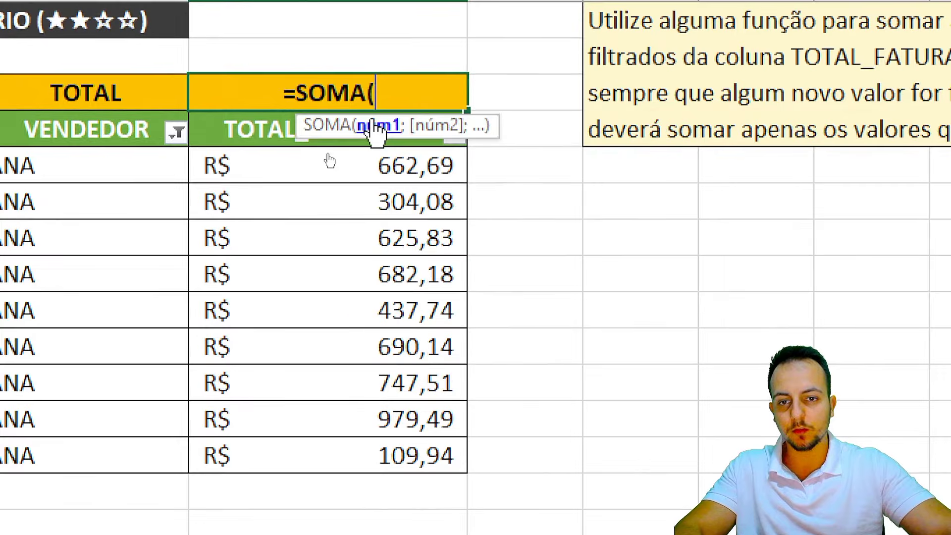
{"action": "left_click_drag", "start_coordinate": [262, 165], "coordinate": [249, 452]}
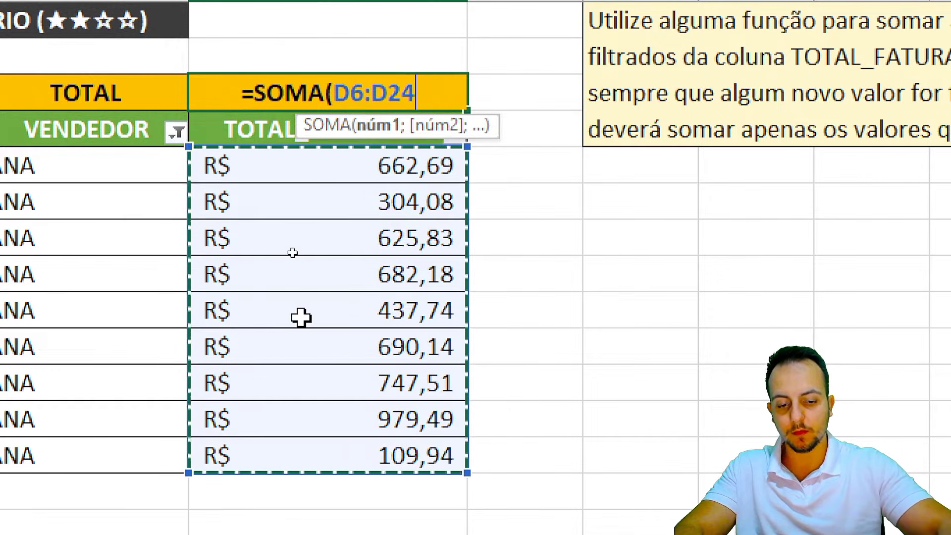
{"action": "type", "text": ")"}
{"action": "key", "text": "Return"}
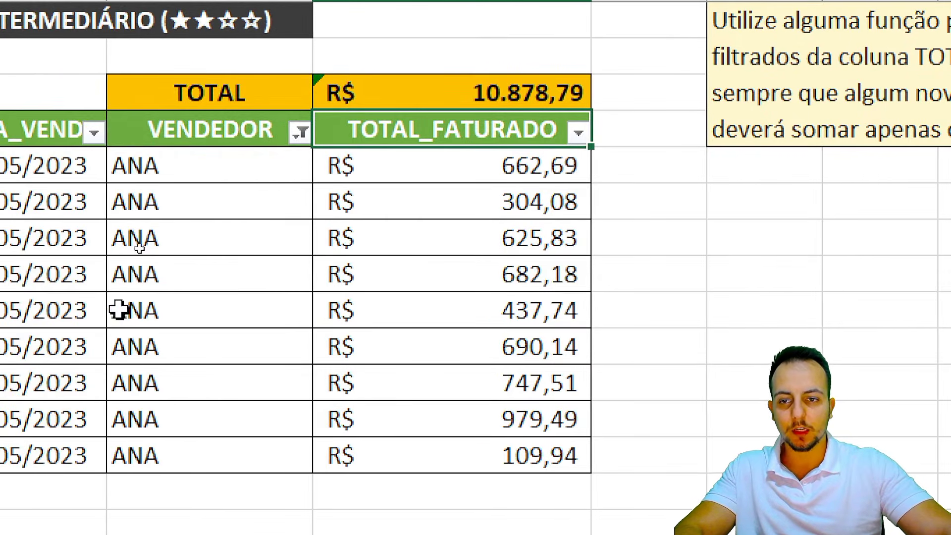
- Switch the VENDEDOR filter to show only the second listed seller
{"action": "left_click", "coordinate": [176, 131]}
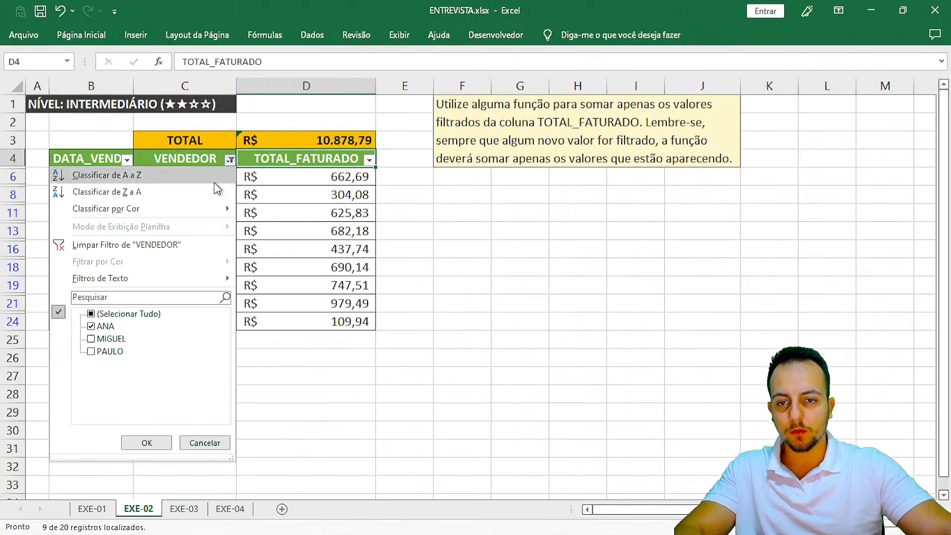
{"action": "left_click", "coordinate": [91, 338]}
{"action": "left_click", "coordinate": [91, 325]}
{"action": "left_click", "coordinate": [146, 441]}
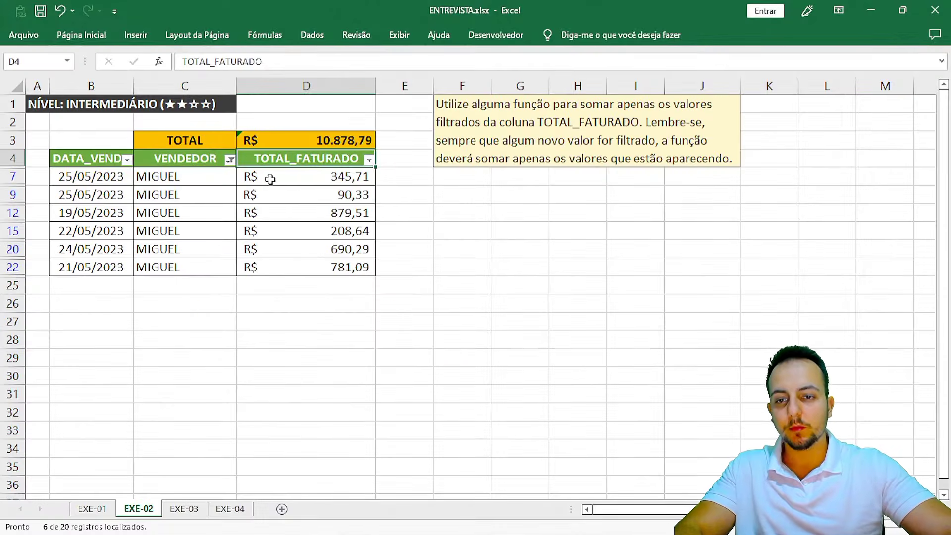
- Reselect all sellers in the VENDEDOR filter to show every row of the table
{"action": "left_click", "coordinate": [229, 159]}
{"action": "left_click", "coordinate": [127, 314]}
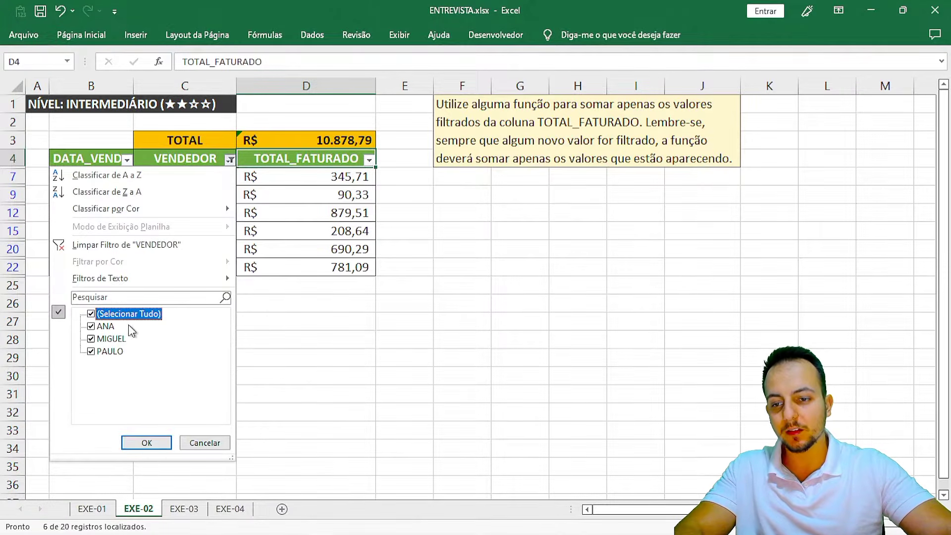
{"action": "left_click", "coordinate": [147, 443]}
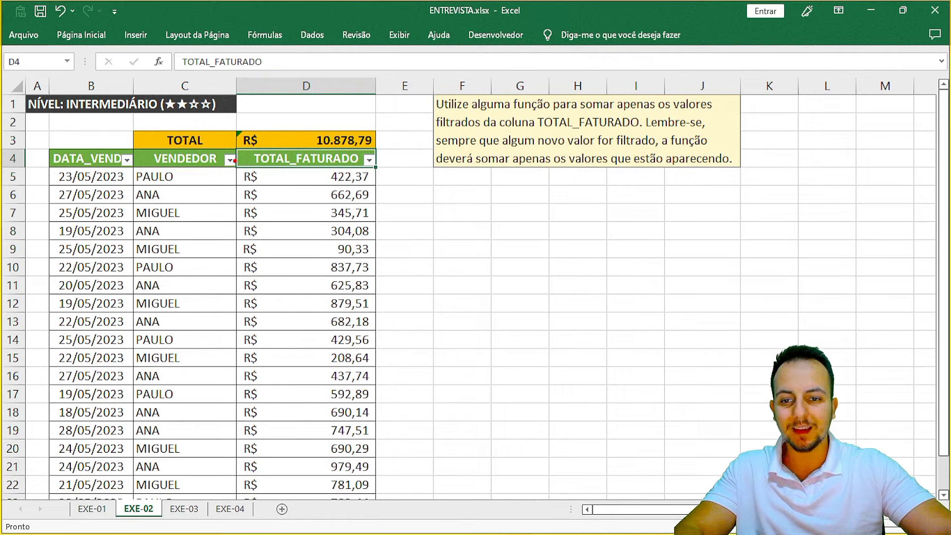
{"action": "left_click_drag", "start_coordinate": [234, 160], "coordinate": [381, 505]}
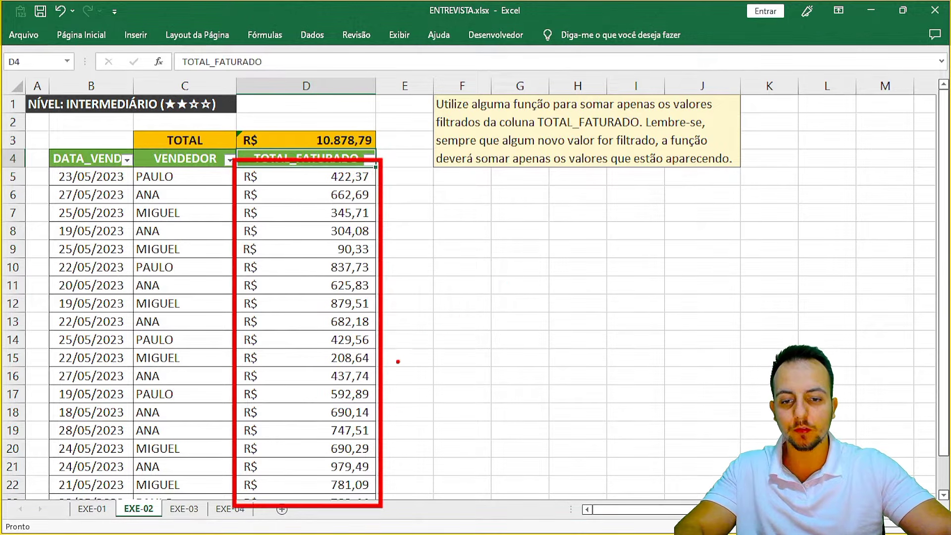
{"action": "left_click_drag", "start_coordinate": [397, 361], "coordinate": [505, 286]}
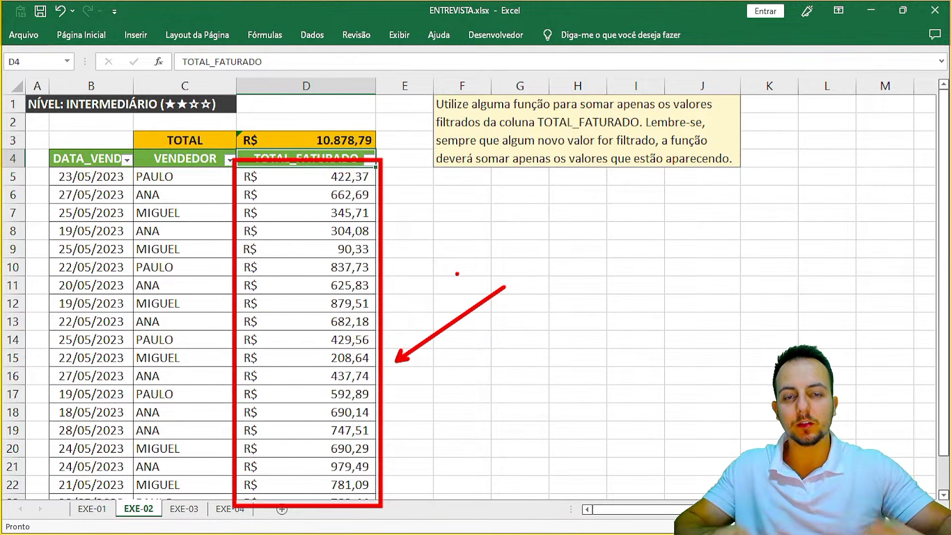
{"action": "key", "text": "Escape"}
- Replace the TOTAL formula in D3 with SUBTOTAL over D5:D24, using function 9 - SOMA
{"action": "left_click", "coordinate": [286, 142]}
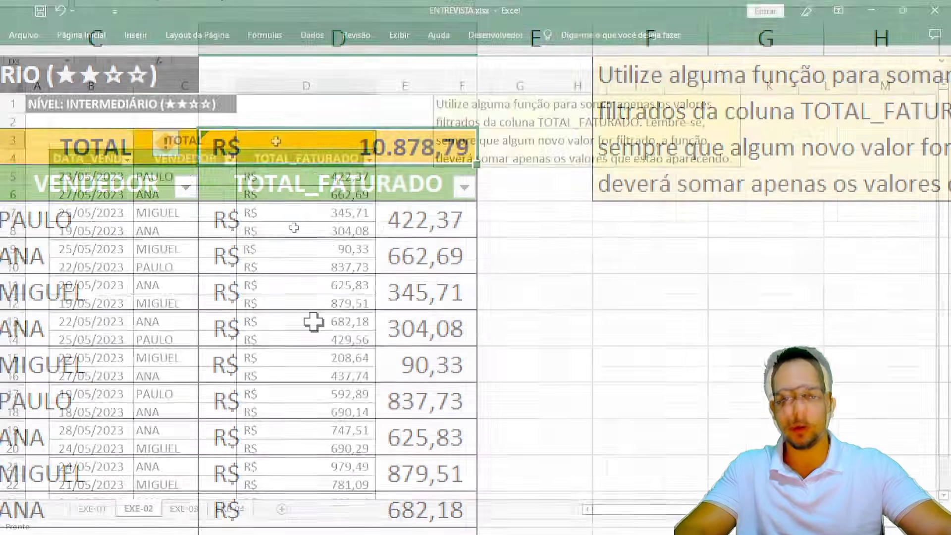
{"action": "key", "text": "Delete"}
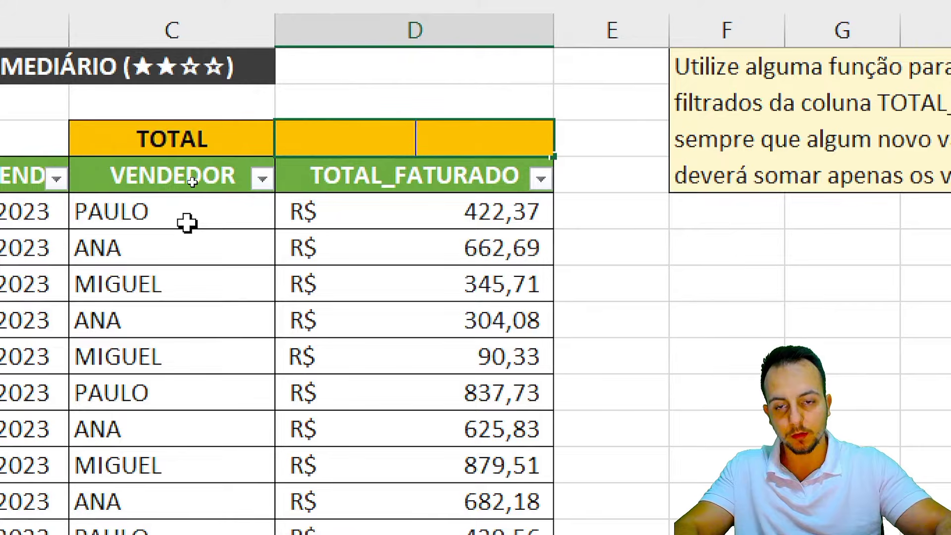
{"action": "type", "text": "=subtot"}
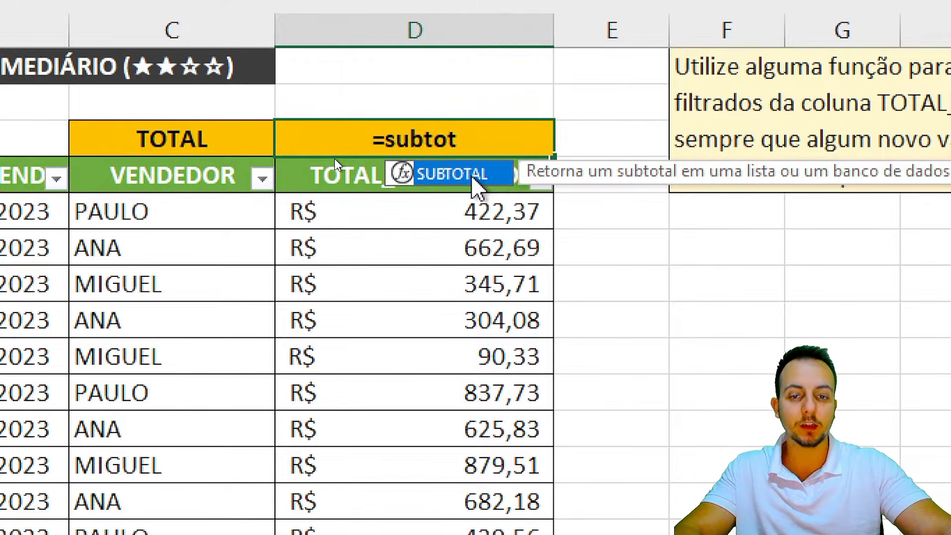
{"action": "double_click", "coordinate": [477, 187]}
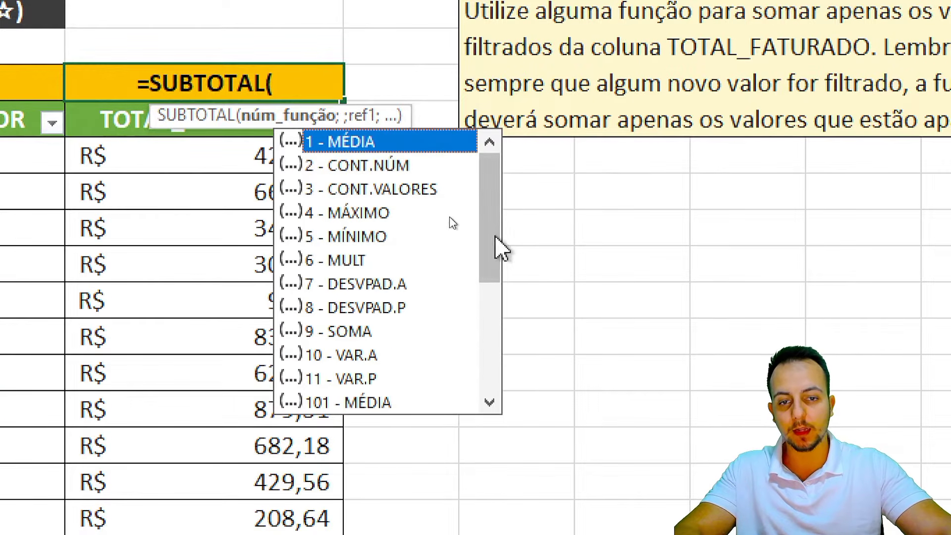
{"action": "left_click_drag", "start_coordinate": [499, 246], "coordinate": [492, 187]}
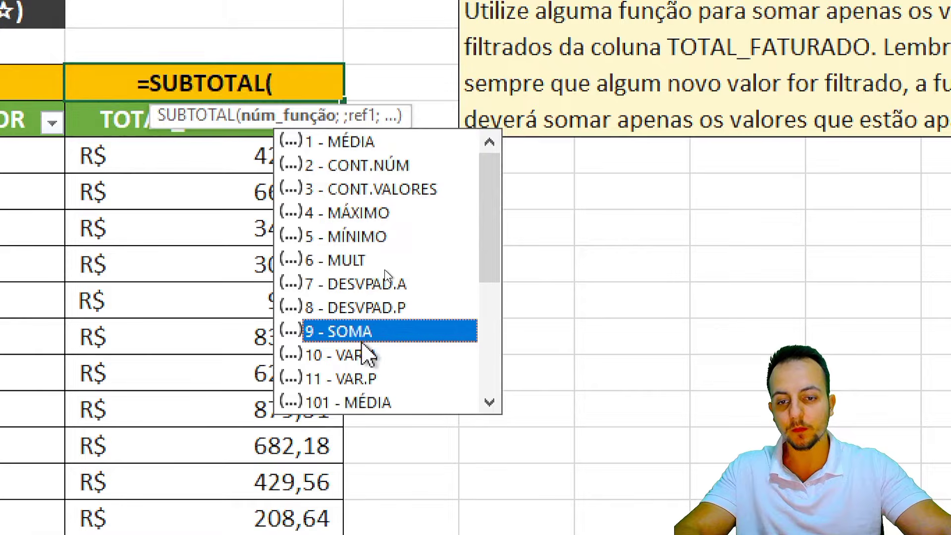
{"action": "double_click", "coordinate": [331, 337]}
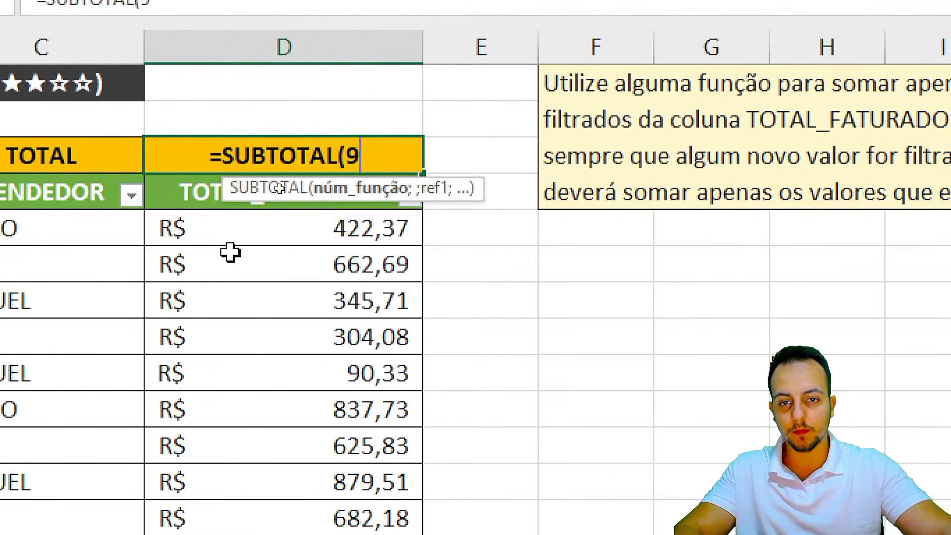
{"action": "type", "text": ";"}
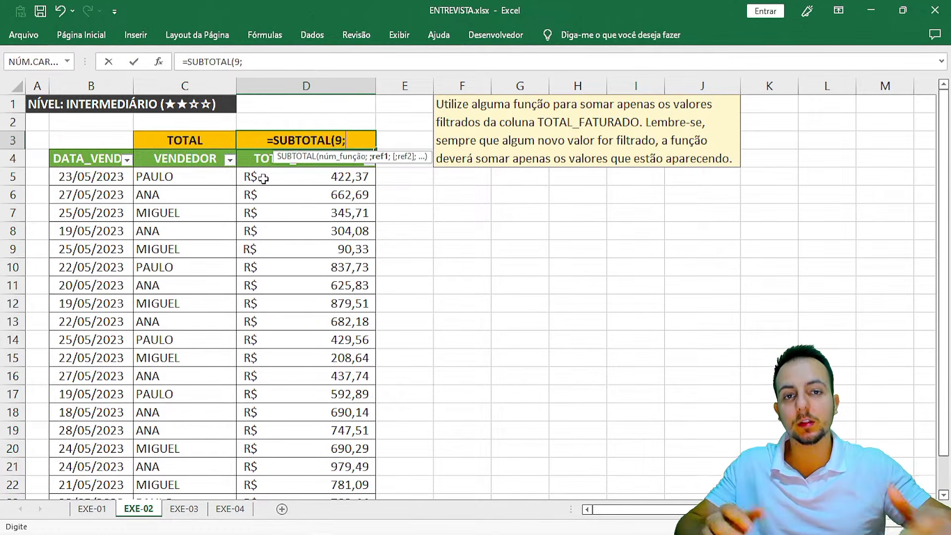
{"action": "left_click", "coordinate": [263, 179]}
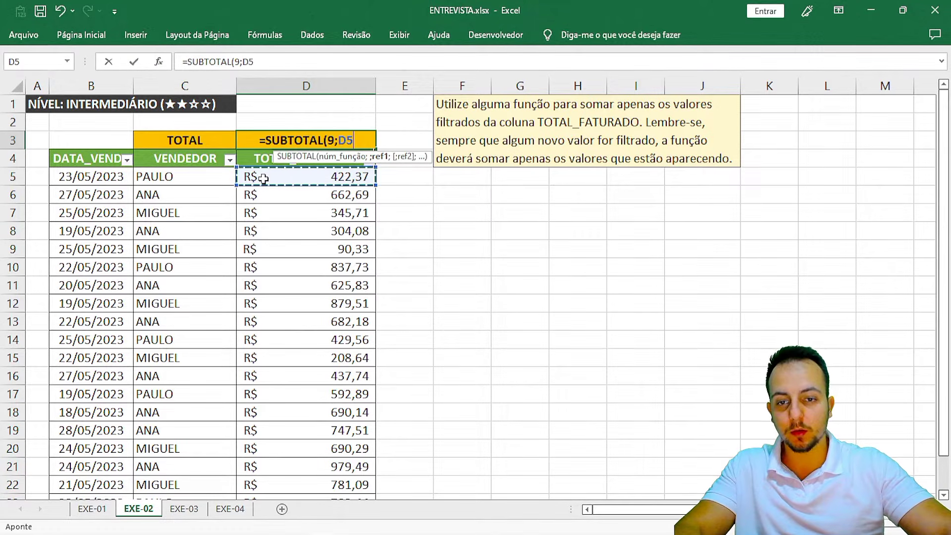
{"action": "left_click_drag", "start_coordinate": [262, 178], "coordinate": [294, 448]}
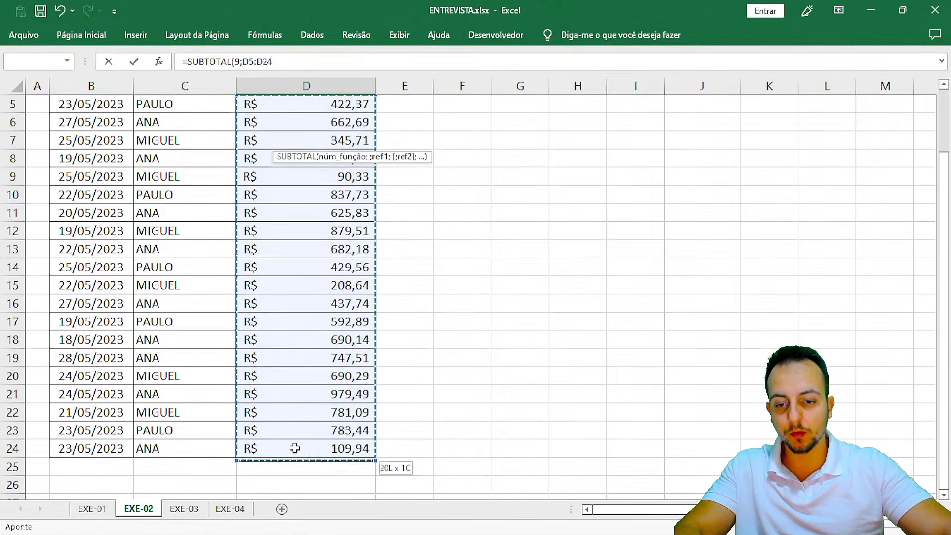
{"action": "scroll", "coordinate": [425, 307], "scroll_direction": "up", "scroll_amount": 2}
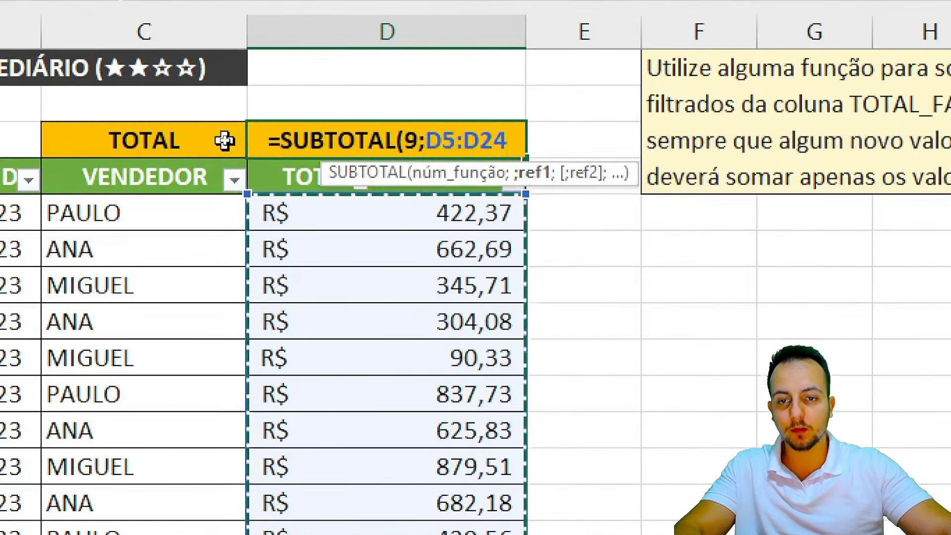
{"action": "key", "text": "Return"}
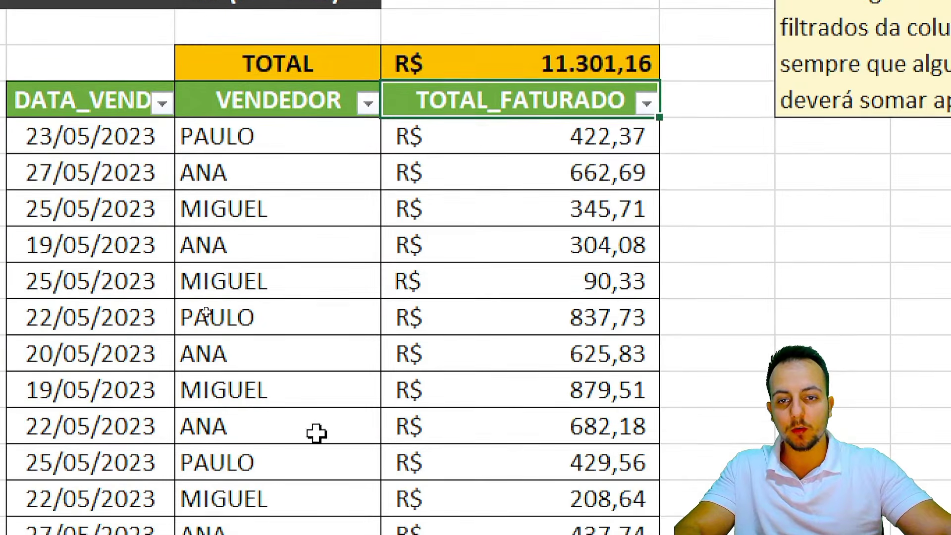
- Filter the VENDEDOR column to show only the first listed seller, to test the SUBTOTAL formula
{"action": "left_click", "coordinate": [367, 102]}
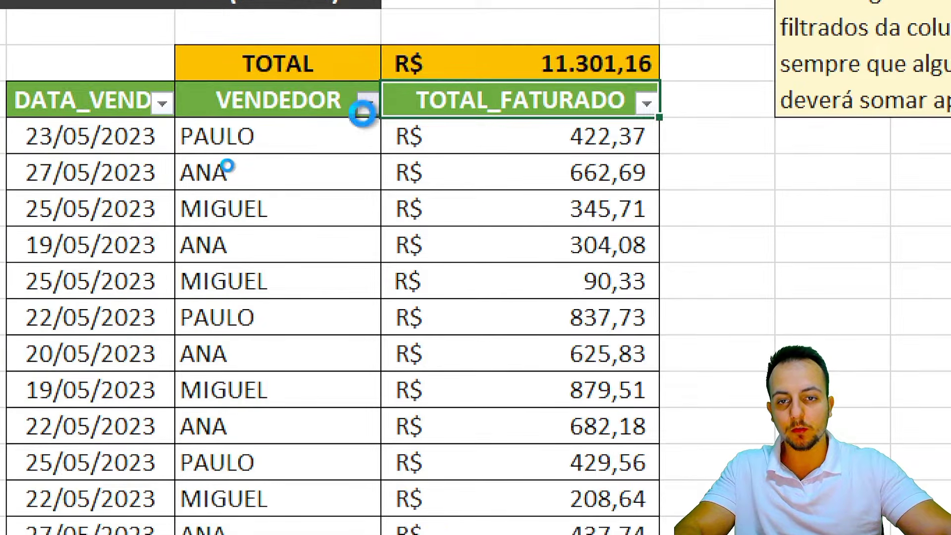
{"action": "left_click", "coordinate": [163, 411]}
{"action": "left_click", "coordinate": [139, 433]}
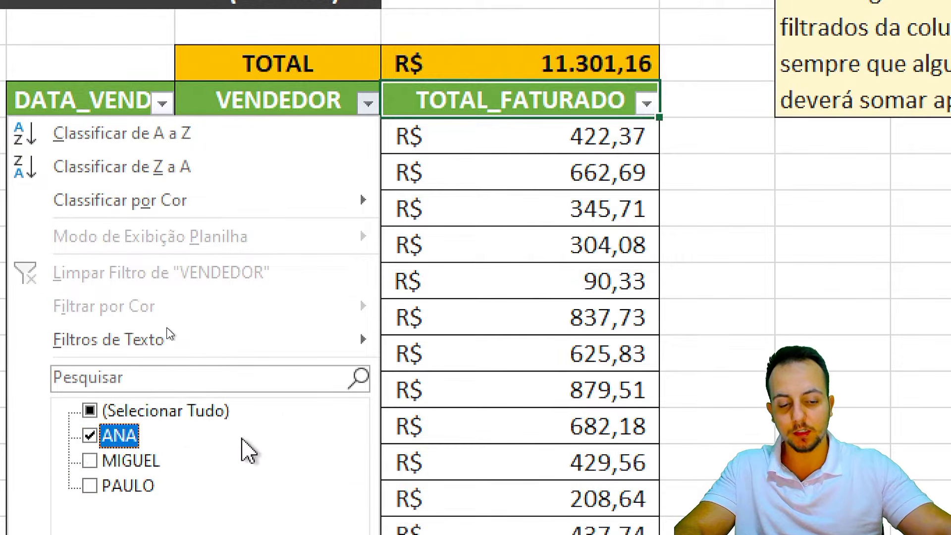
{"action": "key", "text": "Return"}
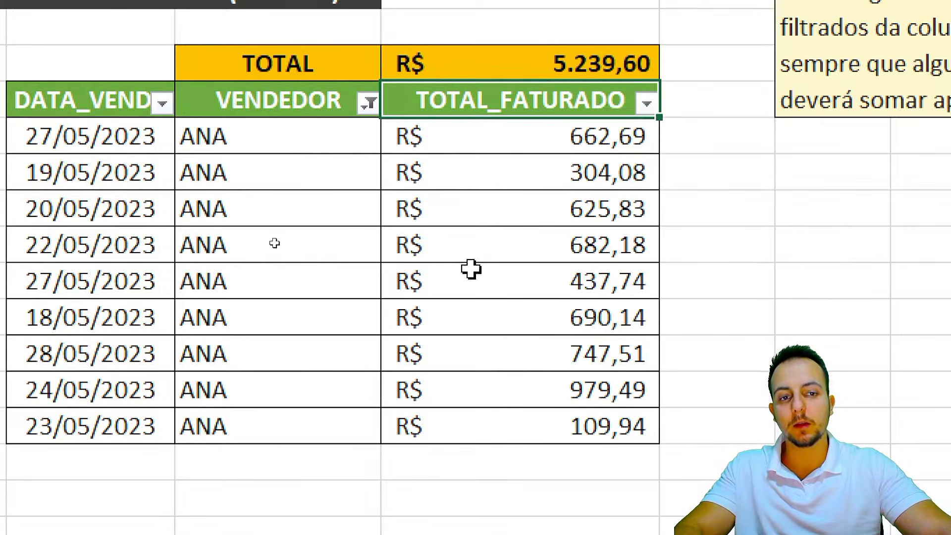
- Switch the VENDEDOR filter to show only the second listed seller, testing the SUBTOTAL result
{"action": "left_click", "coordinate": [366, 102]}
{"action": "left_click", "coordinate": [131, 462]}
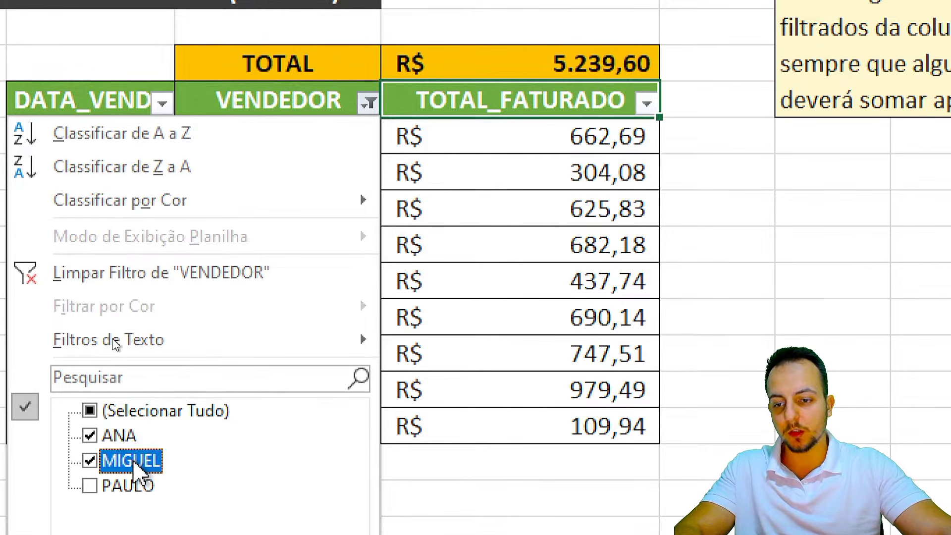
{"action": "left_click", "coordinate": [121, 436]}
{"action": "key", "text": "Return"}
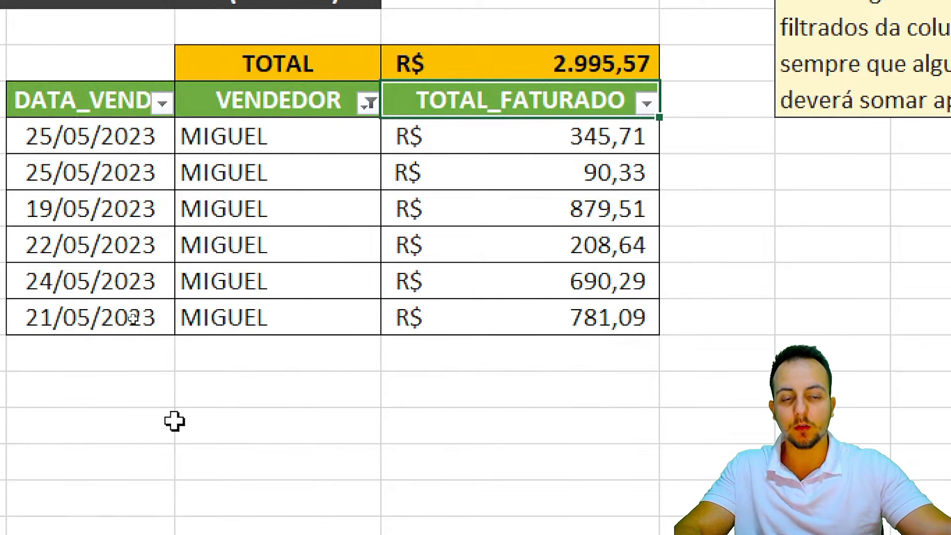
- Change the VENDEDOR filter to show only the third listed seller
{"action": "left_click", "coordinate": [367, 103]}
{"action": "left_click", "coordinate": [138, 476]}
{"action": "left_click", "coordinate": [143, 450]}
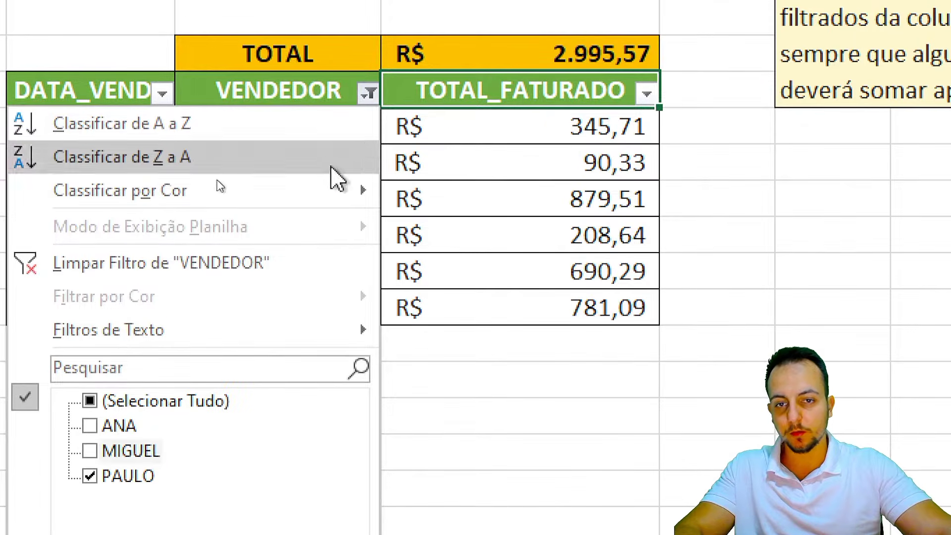
{"action": "key", "text": "Return"}
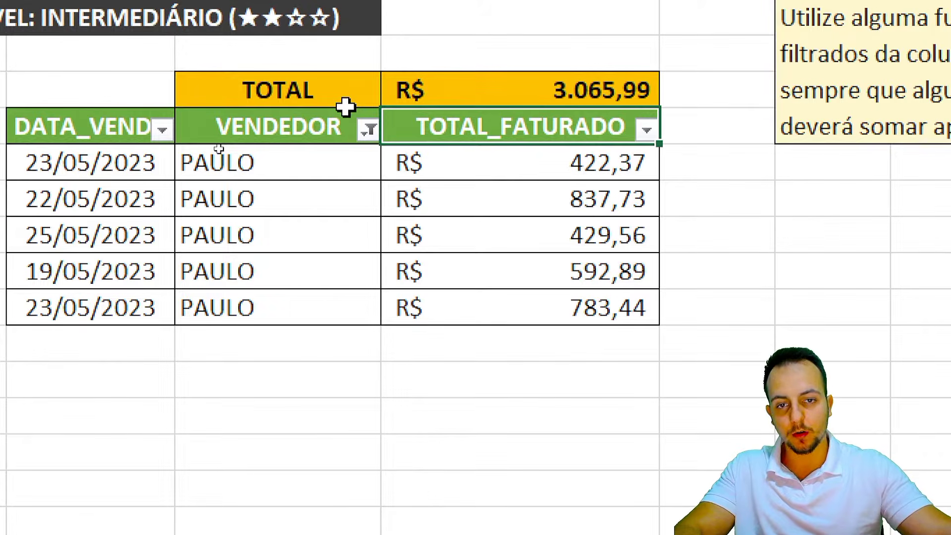
- Reselect all sellers in the VENDEDOR filter to restore every row of the table
{"action": "left_click", "coordinate": [366, 130]}
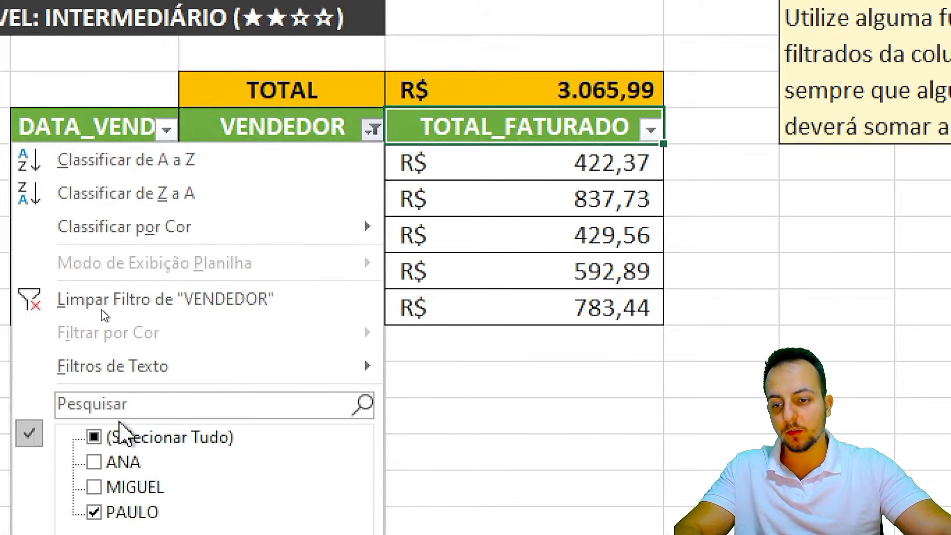
{"action": "left_click", "coordinate": [113, 438]}
{"action": "key", "text": "Return"}
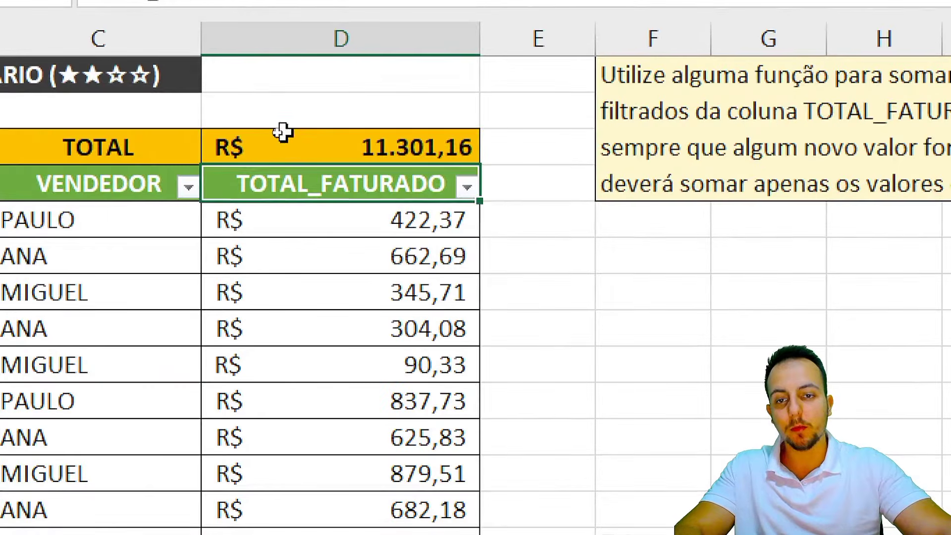
- Review the SUBTOTAL formula in D3 without changing it and go to the EXE-03 sheet
{"action": "left_click", "coordinate": [280, 139]}
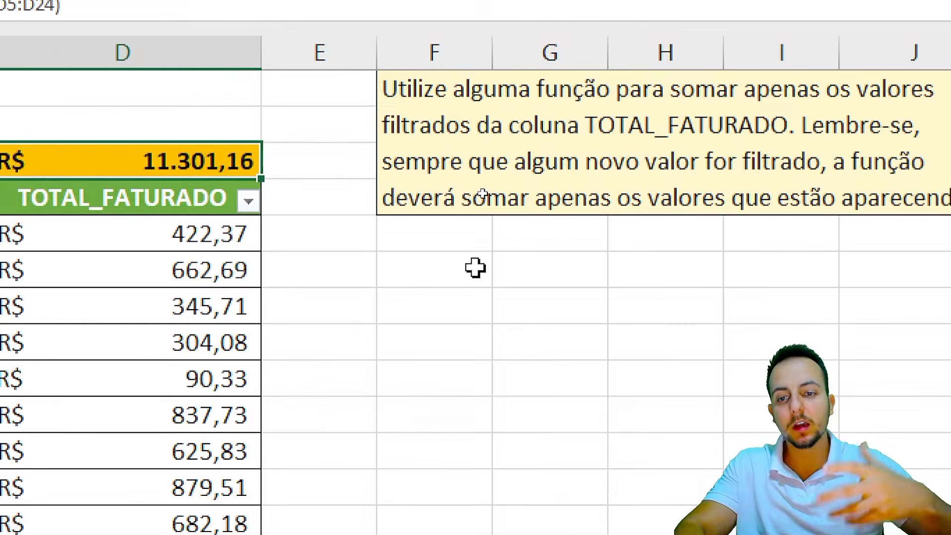
{"action": "key", "text": "F2"}
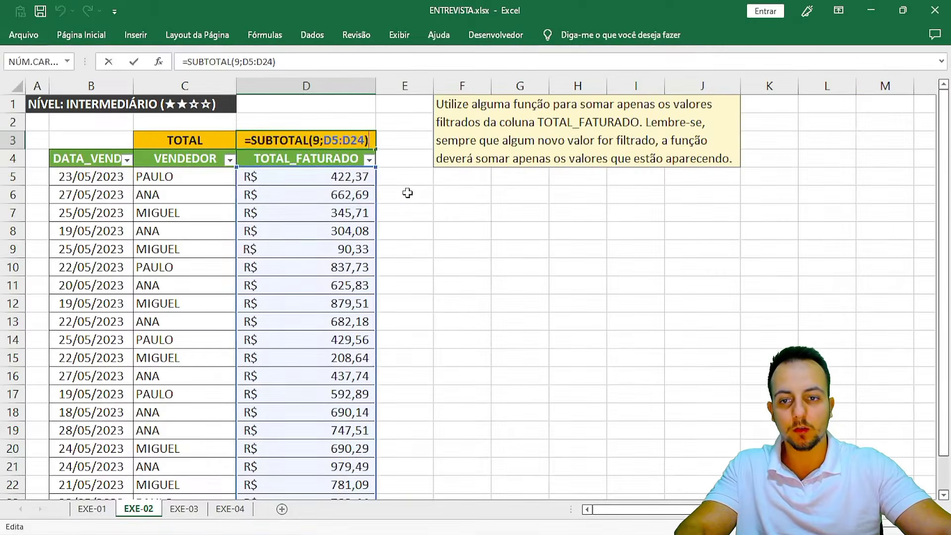
{"action": "key", "text": "Escape"}
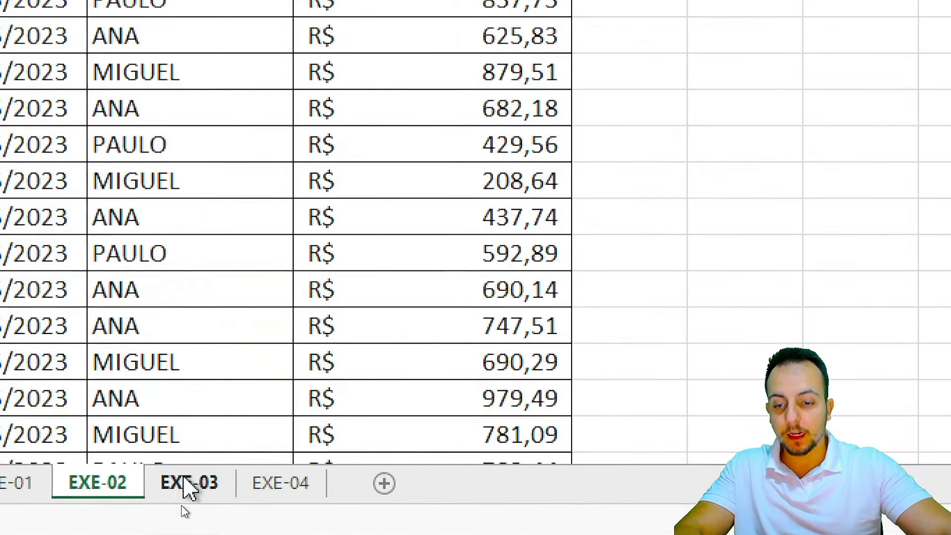
{"action": "left_click", "coordinate": [182, 509]}
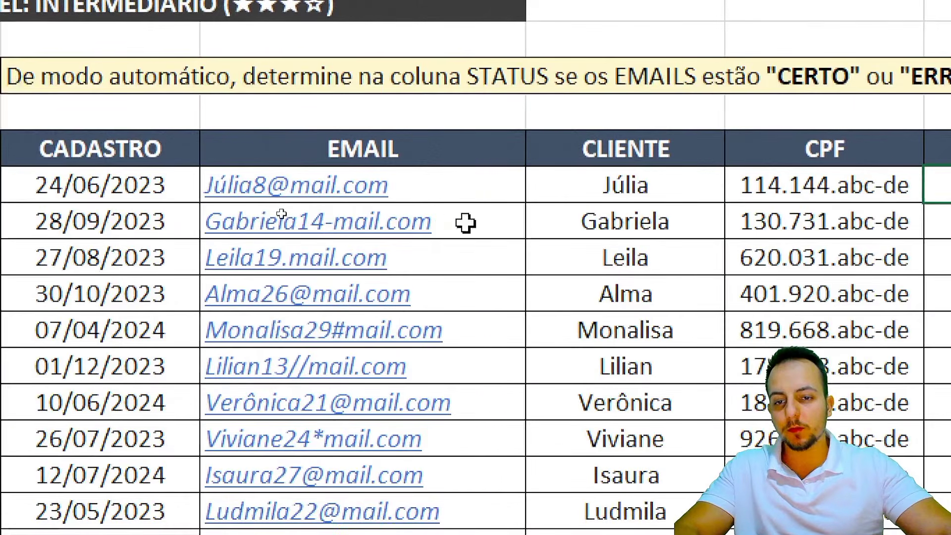
{"action": "mouse_move", "coordinate": [251, 160]}
{"action": "left_mouse_down"}
{"action": "mouse_move", "coordinate": [299, 197]}
{"action": "mouse_move", "coordinate": [312, 241]}
{"action": "mouse_move", "coordinate": [334, 208]}
{"action": "left_mouse_up"}
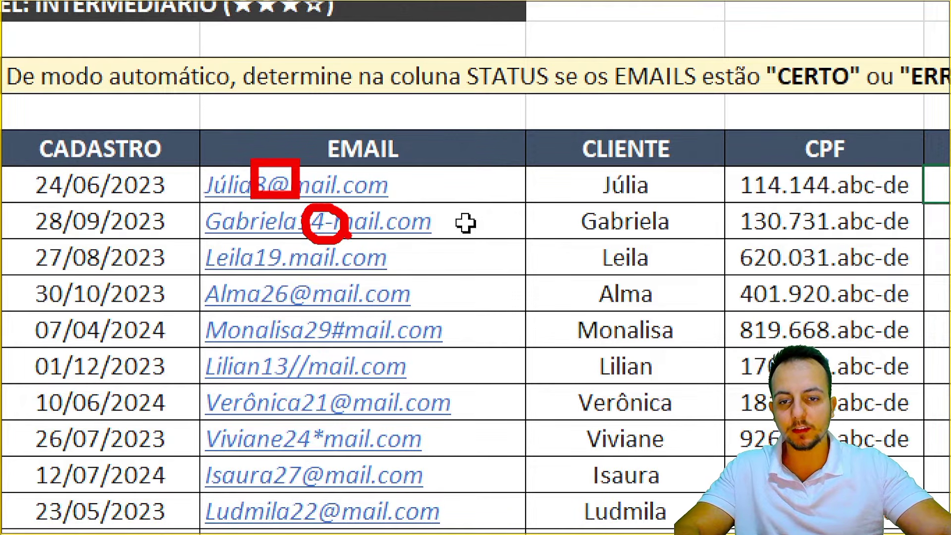
{"action": "mouse_move", "coordinate": [300, 252]}
{"action": "left_mouse_down"}
{"action": "mouse_move", "coordinate": [275, 240]}
{"action": "mouse_move", "coordinate": [261, 272]}
{"action": "mouse_move", "coordinate": [301, 263]}
{"action": "mouse_move", "coordinate": [299, 245]}
{"action": "left_mouse_up"}
{"action": "mouse_move", "coordinate": [312, 279]}
{"action": "left_mouse_down"}
{"action": "mouse_move", "coordinate": [284, 279]}
{"action": "mouse_move", "coordinate": [302, 318]}
{"action": "mouse_move", "coordinate": [313, 277]}
{"action": "left_mouse_up"}
{"action": "key", "text": "w"}
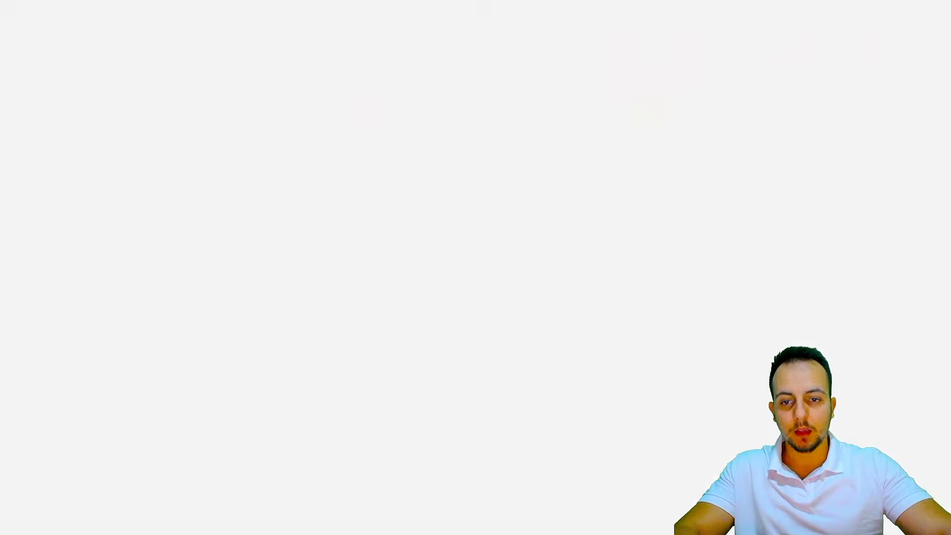
{"action": "key", "text": "ctrl+4"}
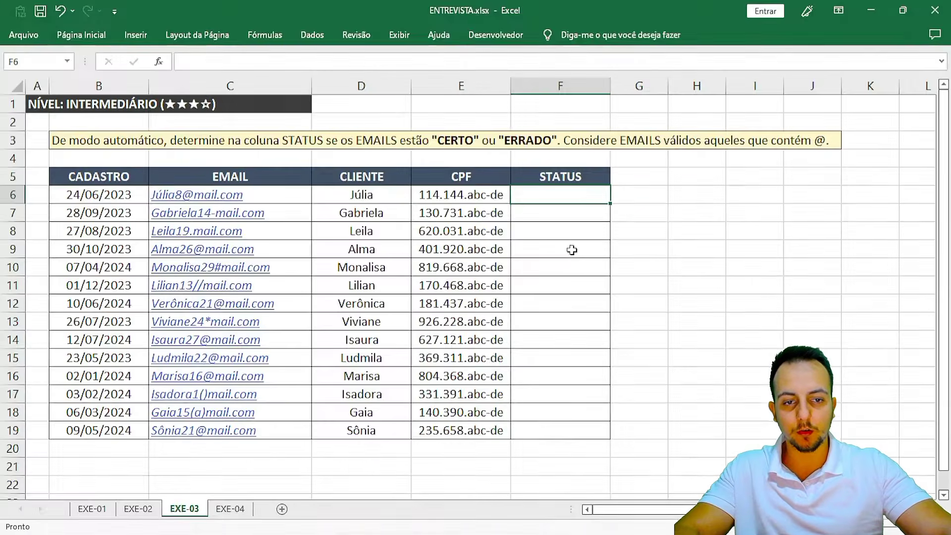
- Enter the sample statuses CERTO, ERRADO, ERRADO and CERTO in cells F6 to F9 of the STATUS column
{"action": "key", "text": "Caps_Lock"}
{"action": "type", "text": "CERTO"}
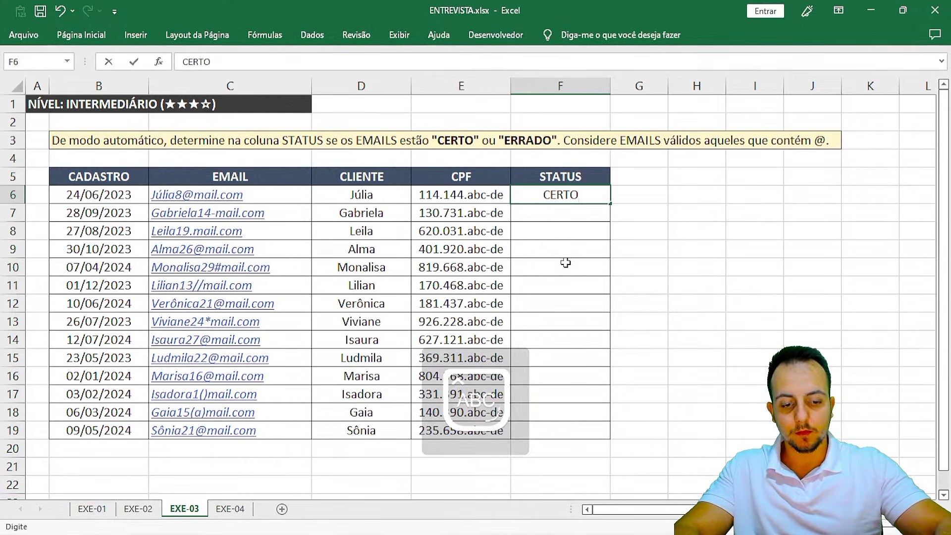
{"action": "key", "text": "Return"}
{"action": "type", "text": "ERRADO"}
{"action": "key", "text": "Return"}
{"action": "type", "text": "E"}
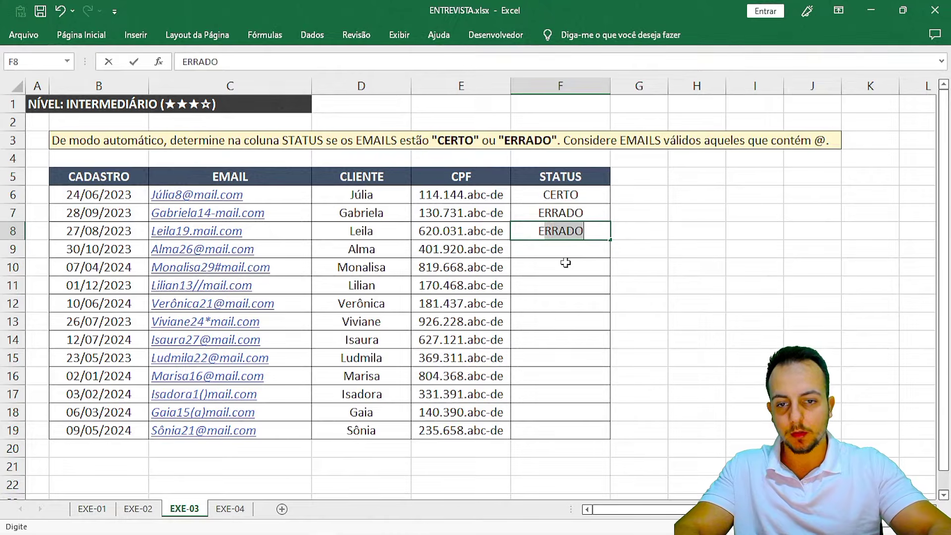
{"action": "type", "text": "RRADO"}
{"action": "key", "text": "Return"}
{"action": "type", "text": "CERTO"}
{"action": "key", "text": "Return"}
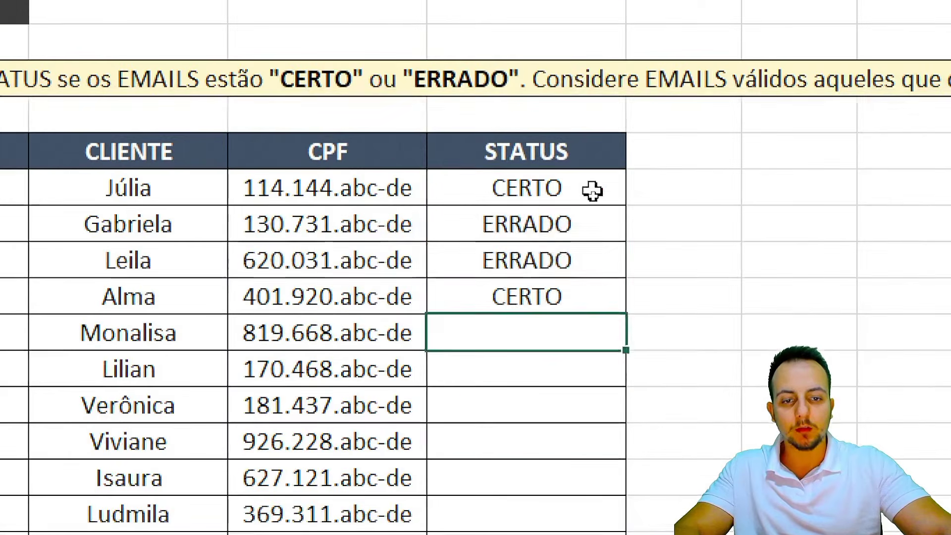
- Clear the manually entered sample statuses from the STATUS column
{"action": "left_click_drag", "start_coordinate": [592, 196], "coordinate": [578, 332]}
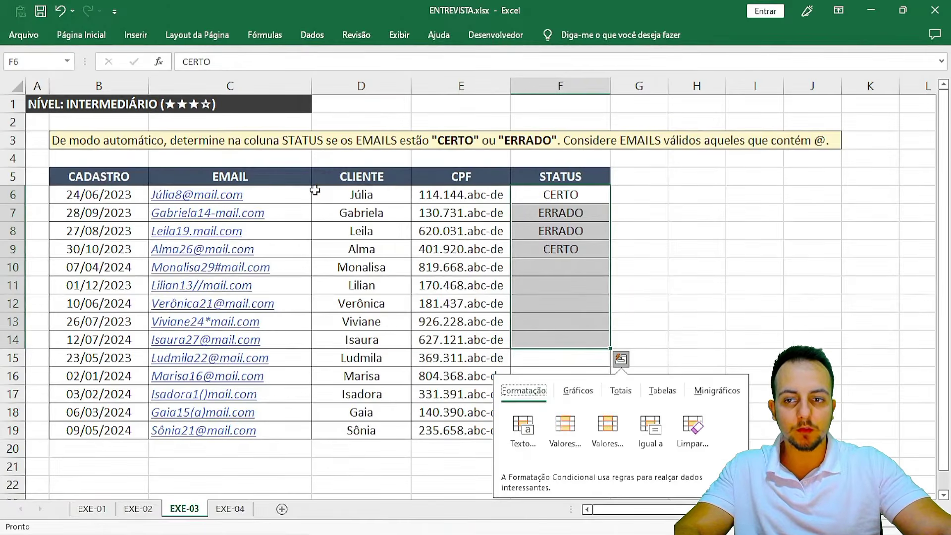
{"action": "key", "text": "ctrl+q"}
{"action": "key", "text": "Escape"}
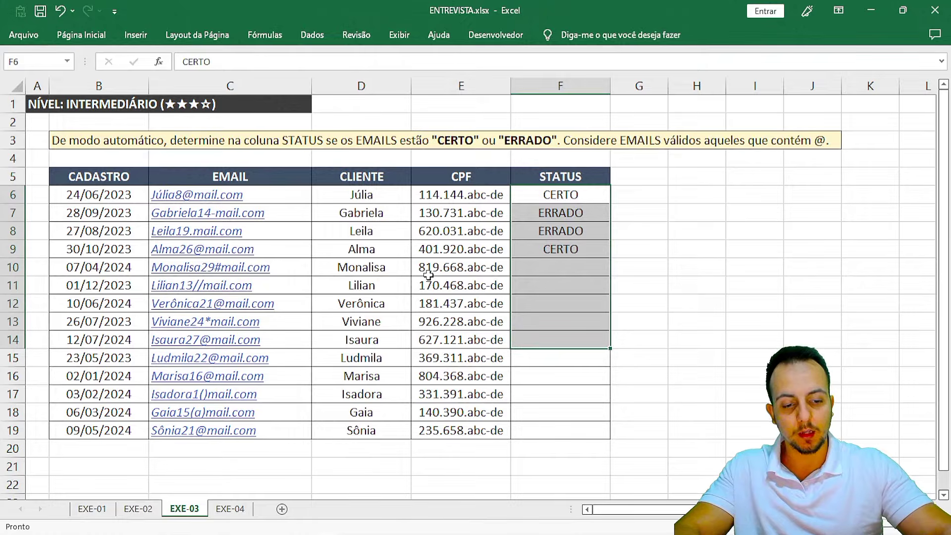
{"action": "key", "text": "Delete"}
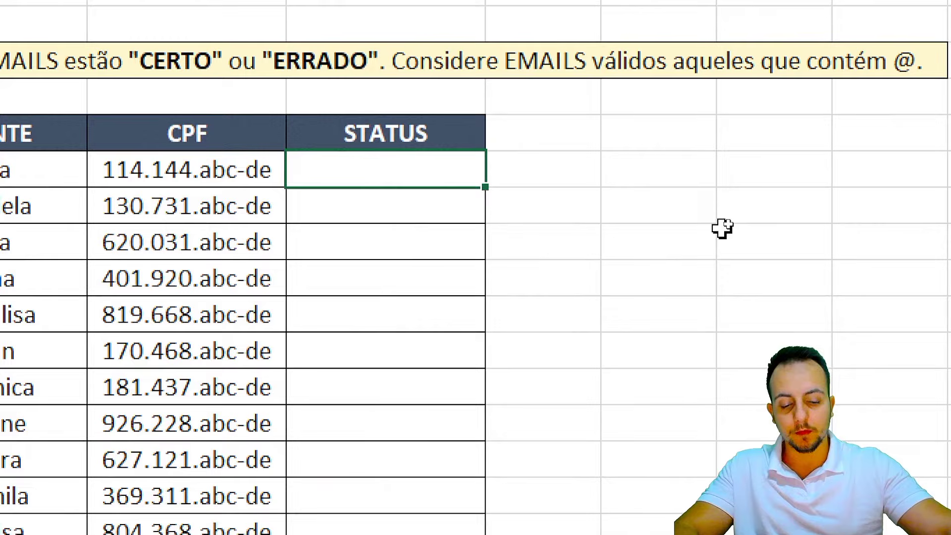
- Enter =PROCURAR("@";C6) in F6 to find the position of the @ sign in the first email
{"action": "type", "text": "=PROCU"}
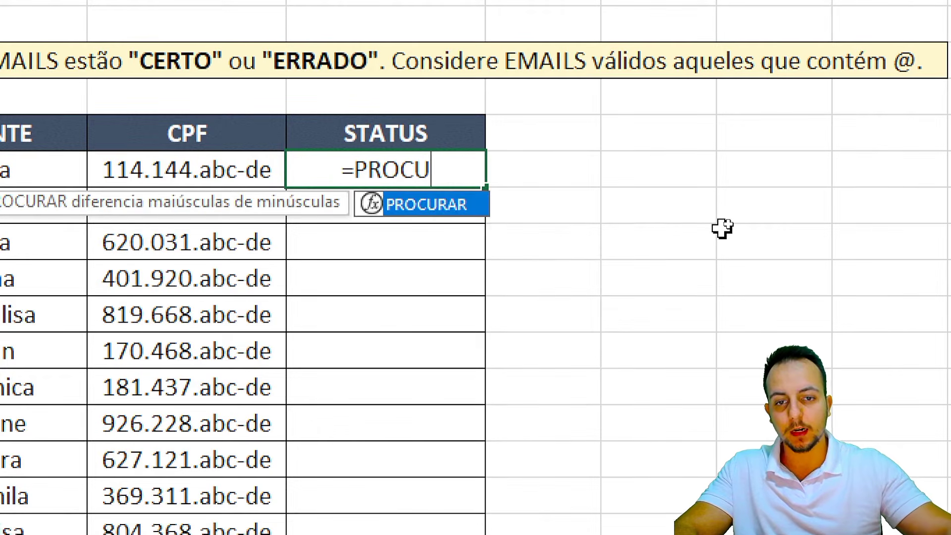
{"action": "key", "text": "Tab"}
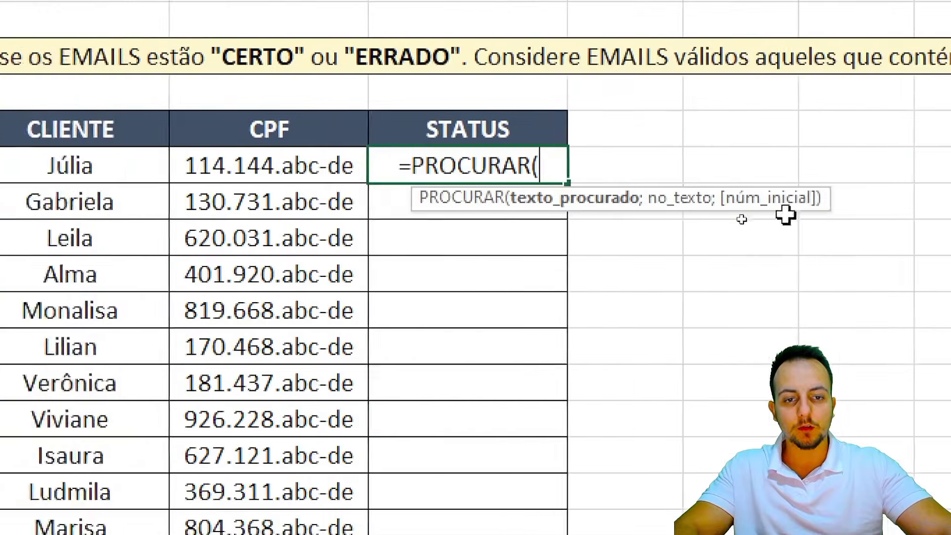
{"action": "type", "text": "@"}
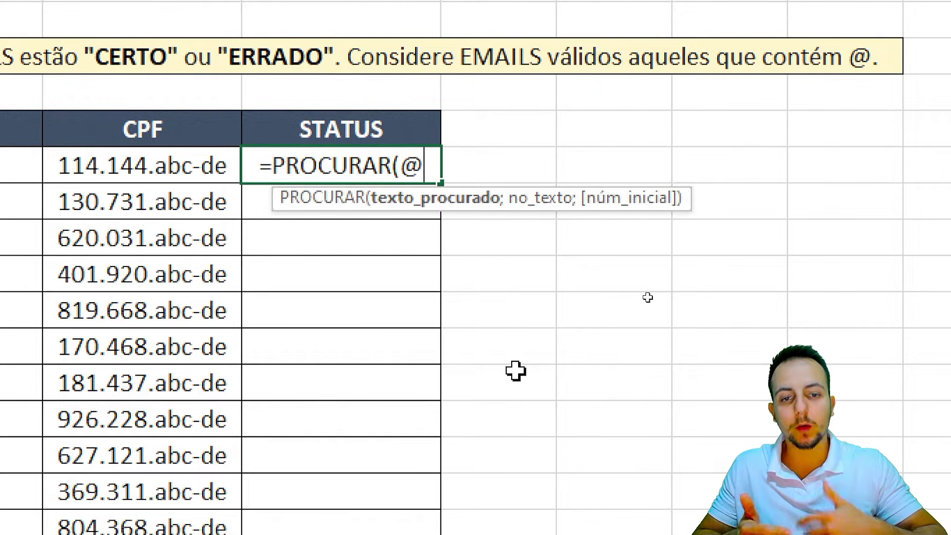
{"action": "type", "text": "\""}
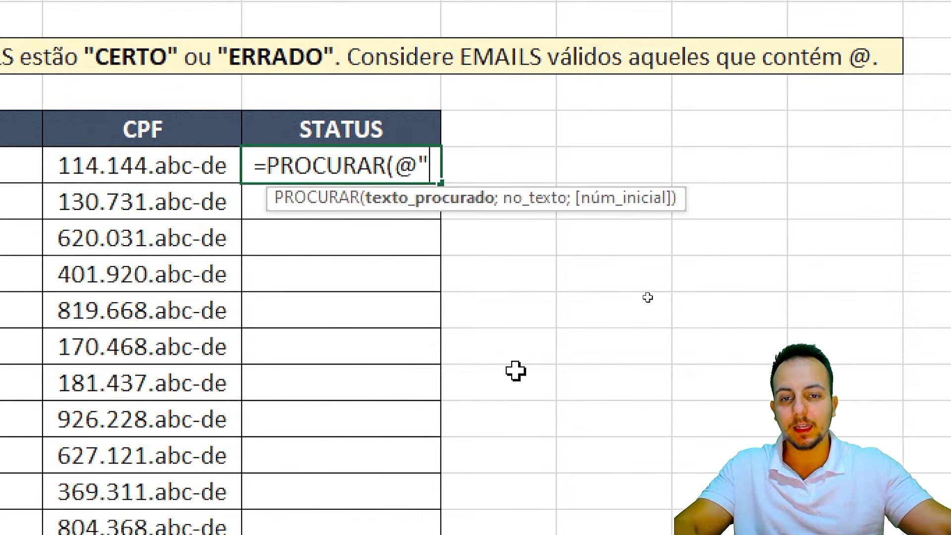
{"action": "key", "text": "Left"}
{"action": "key", "text": "Left"}
{"action": "type", "text": "\""}
{"action": "key", "text": "Right"}
{"action": "key", "text": "Right"}
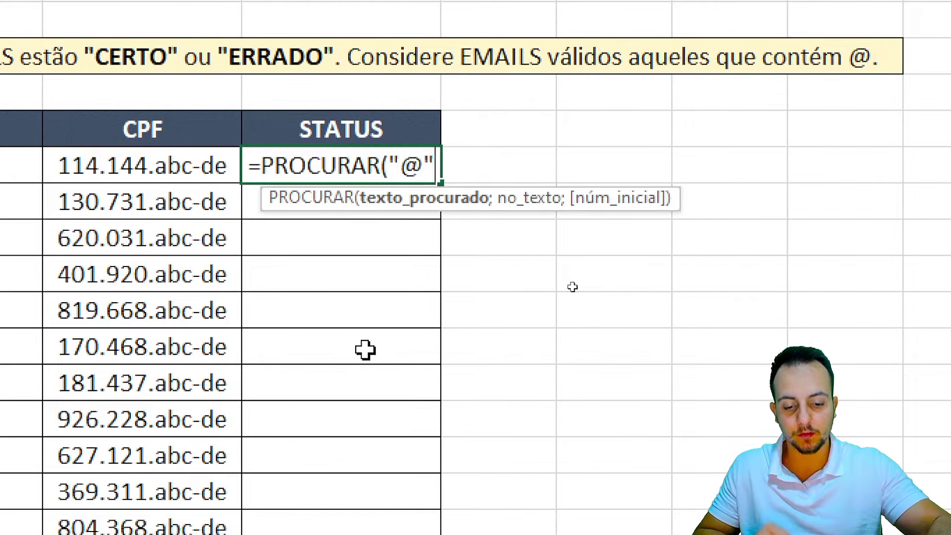
{"action": "type", "text": ";"}
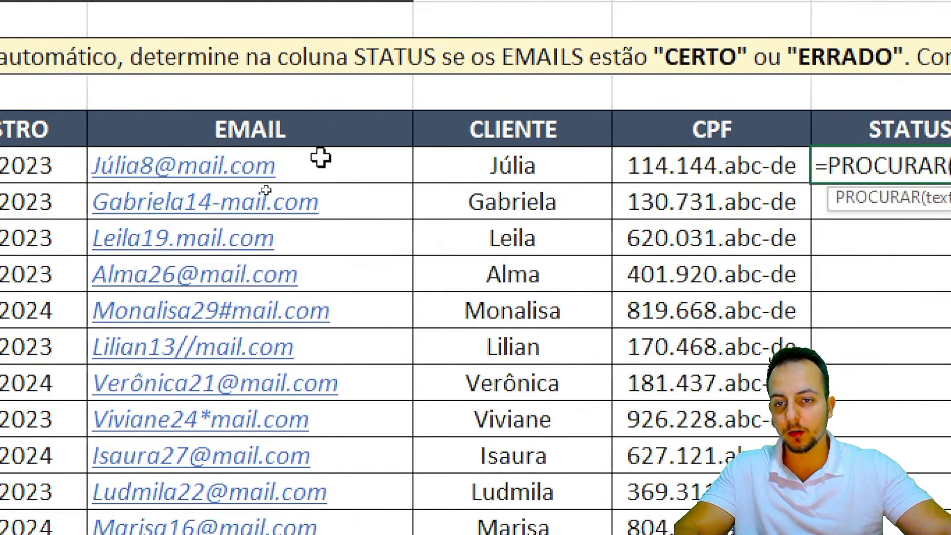
{"action": "left_click", "coordinate": [277, 158]}
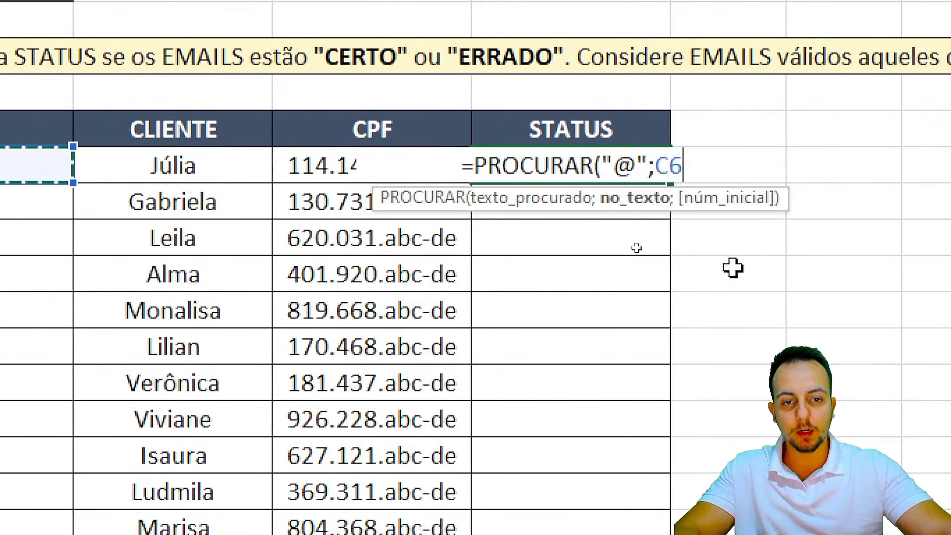
{"action": "key", "text": "Return"}
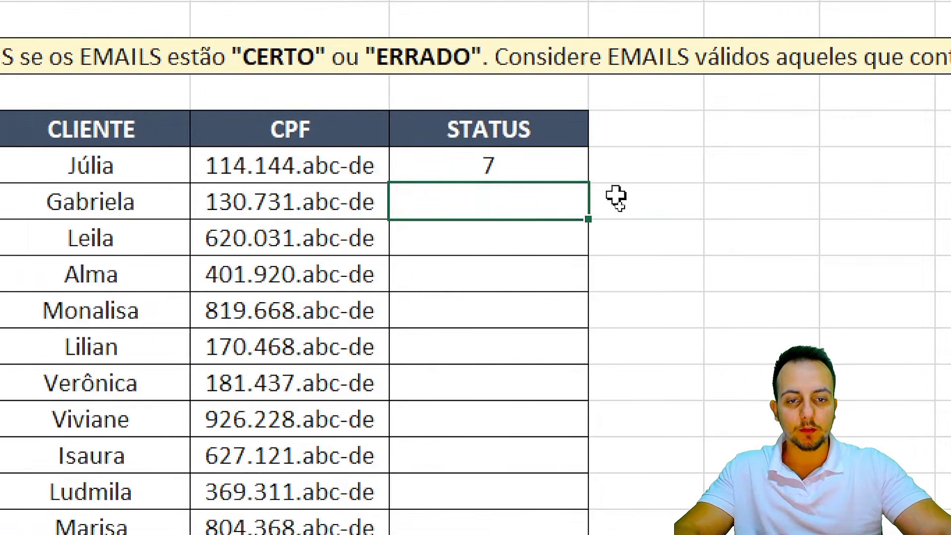
- Fill the PROCURAR formula from F6 down the STATUS column to F19
{"action": "left_click", "coordinate": [712, 177]}
{"action": "left_click_drag", "start_coordinate": [717, 183], "coordinate": [696, 285]}
{"action": "left_click_drag", "start_coordinate": [600, 255], "coordinate": [591, 434]}
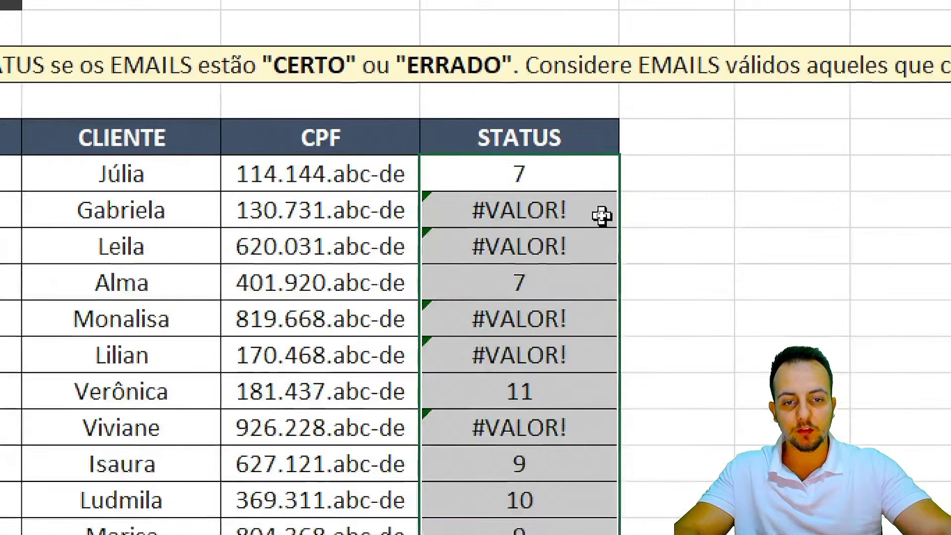
{"action": "left_click", "coordinate": [600, 218]}
{"action": "left_click_drag", "start_coordinate": [472, 217], "coordinate": [577, 168]}
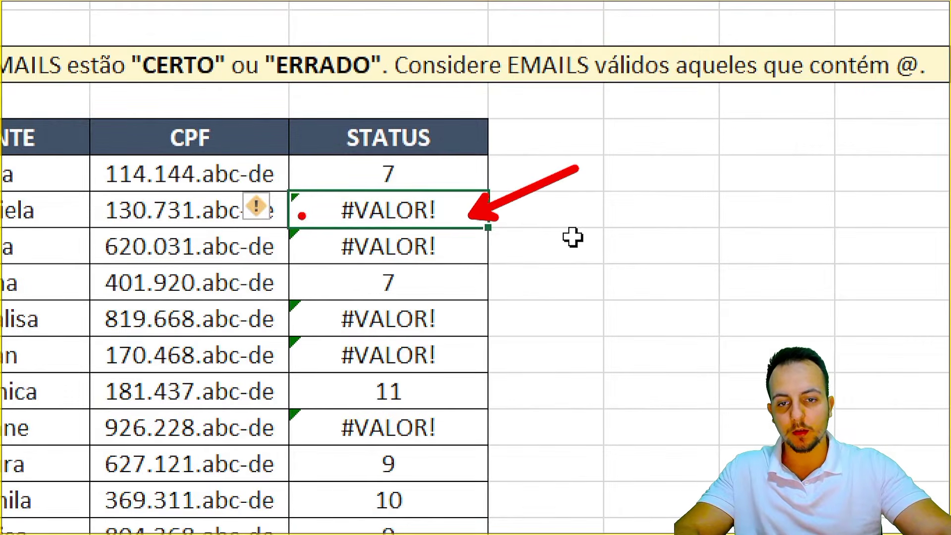
{"action": "left_click_drag", "start_coordinate": [455, 247], "coordinate": [597, 230]}
{"action": "left_click_drag", "start_coordinate": [453, 326], "coordinate": [578, 288]}
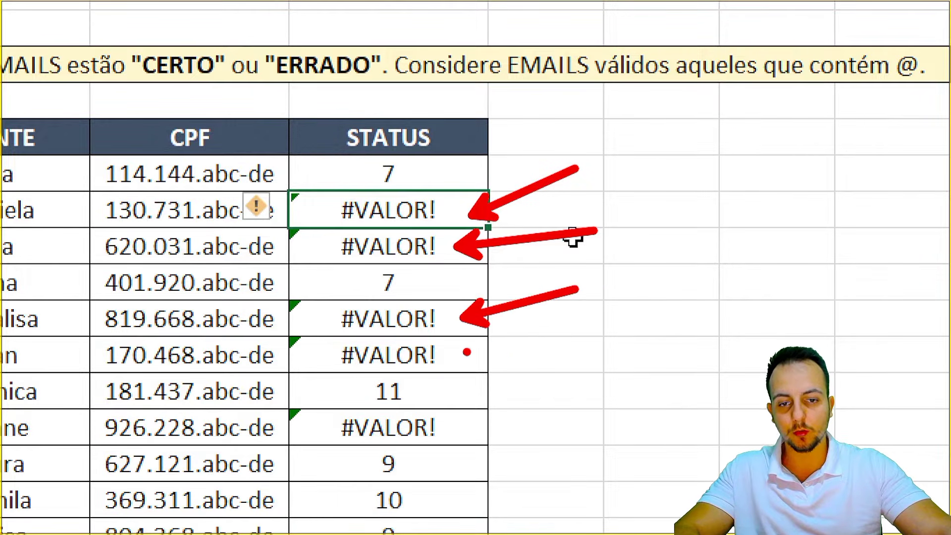
{"action": "left_click_drag", "start_coordinate": [466, 351], "coordinate": [611, 314]}
{"action": "key", "text": "Escape"}
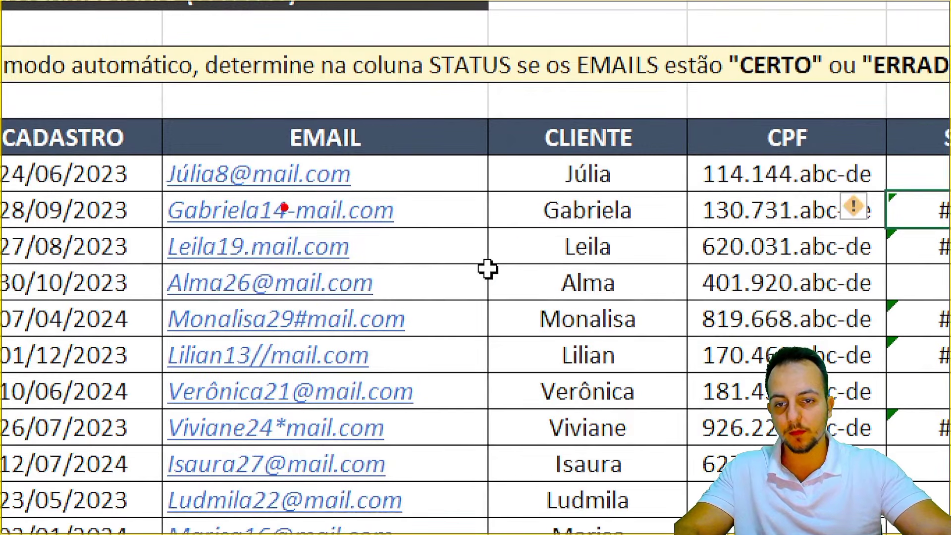
{"action": "left_click_drag", "start_coordinate": [276, 187], "coordinate": [316, 230]}
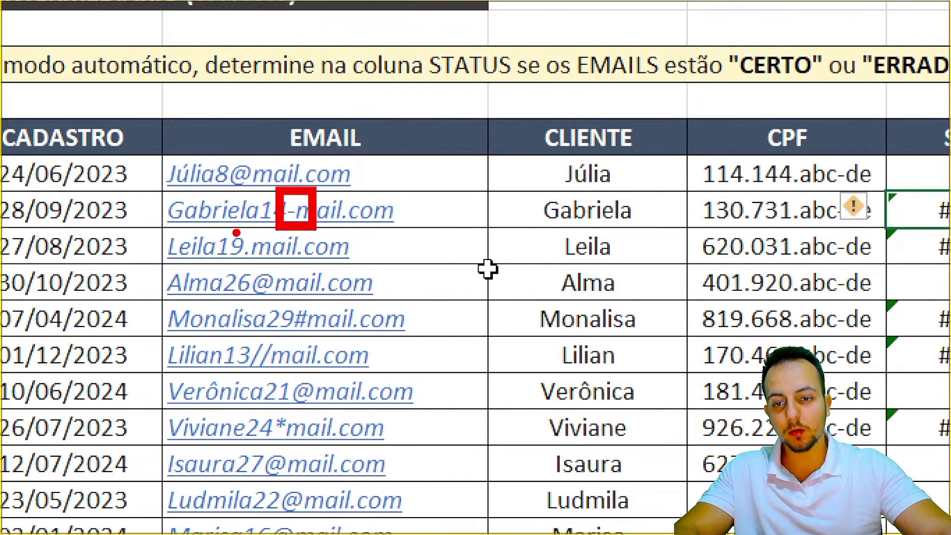
{"action": "mouse_move", "coordinate": [231, 228]}
{"action": "left_mouse_down"}
{"action": "mouse_move", "coordinate": [270, 263]}
{"action": "mouse_move", "coordinate": [473, 283]}
{"action": "left_mouse_up"}
{"action": "left_click_drag", "start_coordinate": [332, 207], "coordinate": [535, 194]}
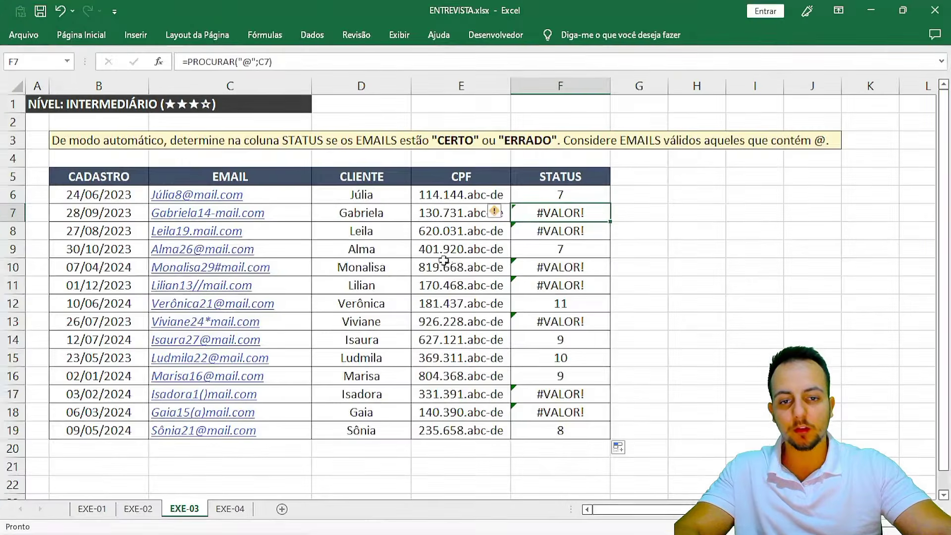
{"action": "mouse_move", "coordinate": [503, 198]}
{"action": "left_mouse_down"}
{"action": "mouse_move", "coordinate": [608, 240]}
{"action": "mouse_move", "coordinate": [505, 291]}
{"action": "mouse_move", "coordinate": [537, 319]}
{"action": "mouse_move", "coordinate": [609, 336]}
{"action": "left_mouse_up"}
{"action": "key", "text": "Escape"}
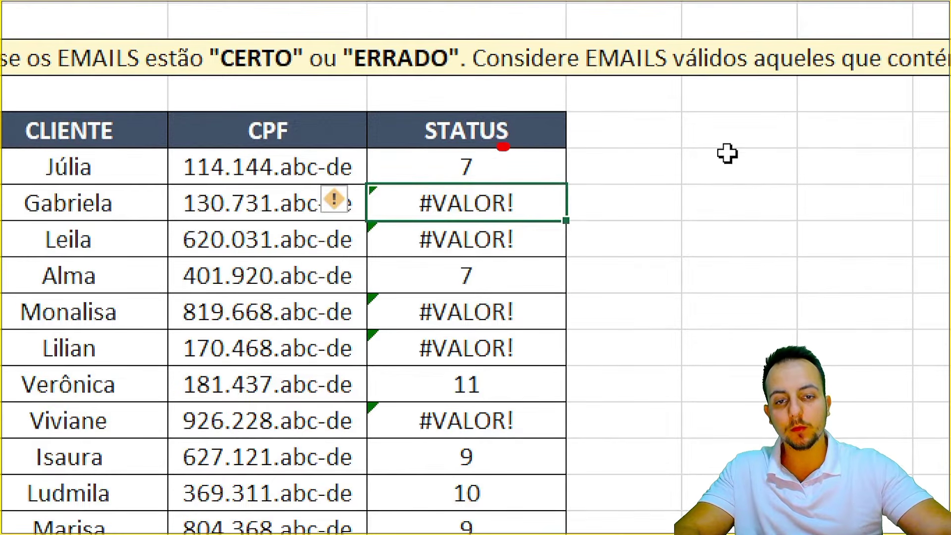
{"action": "left_click_drag", "start_coordinate": [503, 146], "coordinate": [499, 157]}
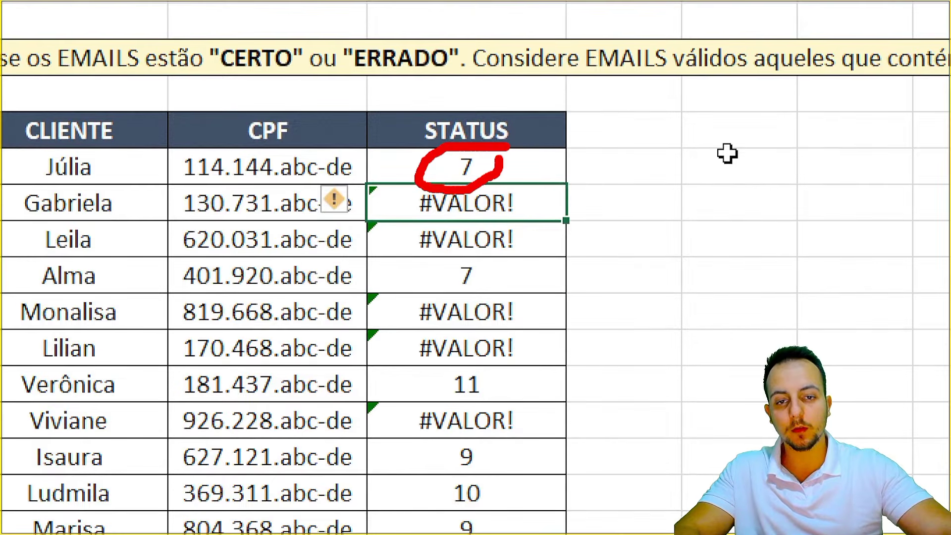
- Examine the PROCURAR formula in F6, the first cell of the STATUS column
{"action": "left_click_drag", "start_coordinate": [395, 181], "coordinate": [530, 262]}
{"action": "key", "text": "Escape"}
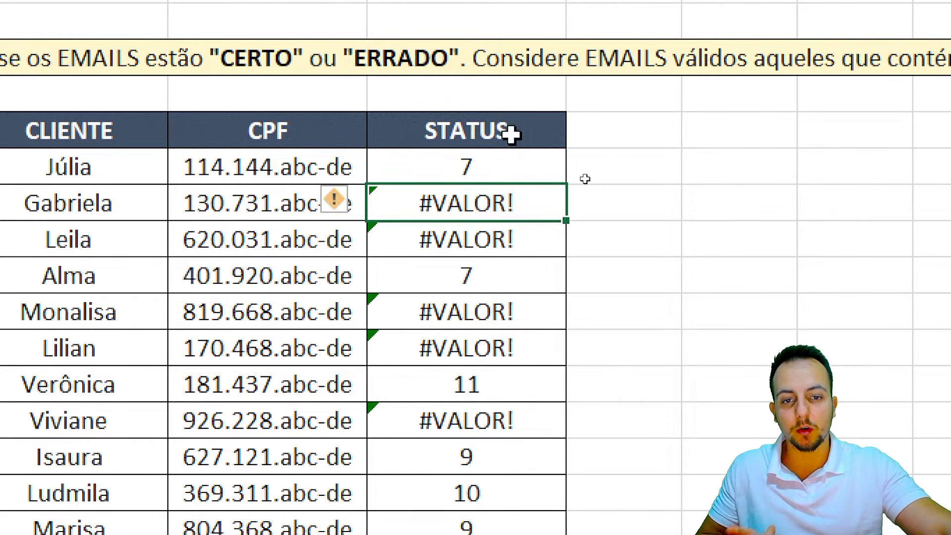
{"action": "double_click", "coordinate": [518, 168]}
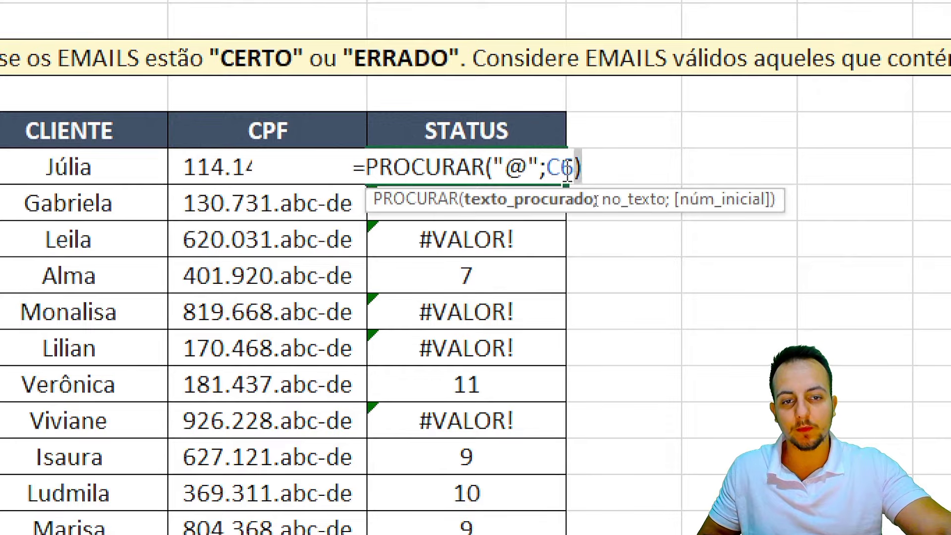
{"action": "left_click_drag", "start_coordinate": [590, 167], "coordinate": [366, 166]}
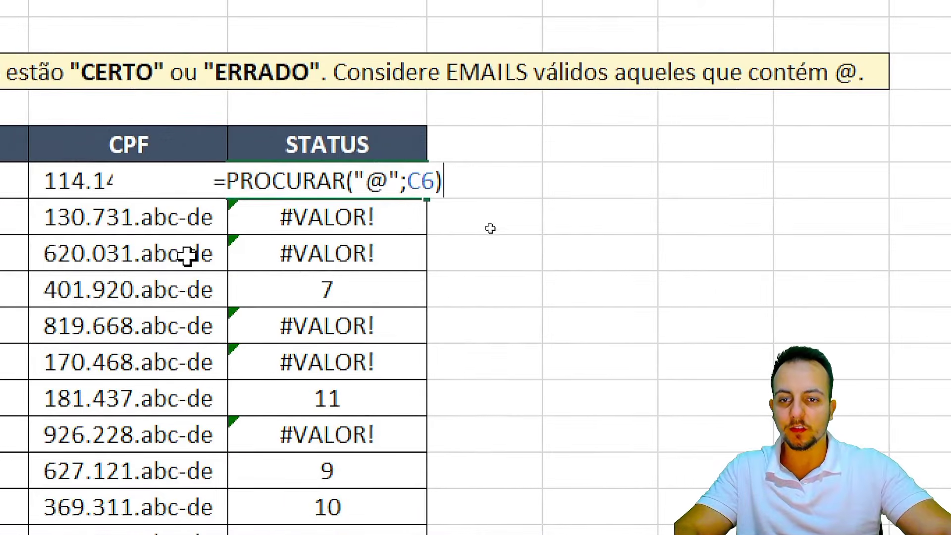
{"action": "left_click_drag", "start_coordinate": [233, 188], "coordinate": [464, 187]}
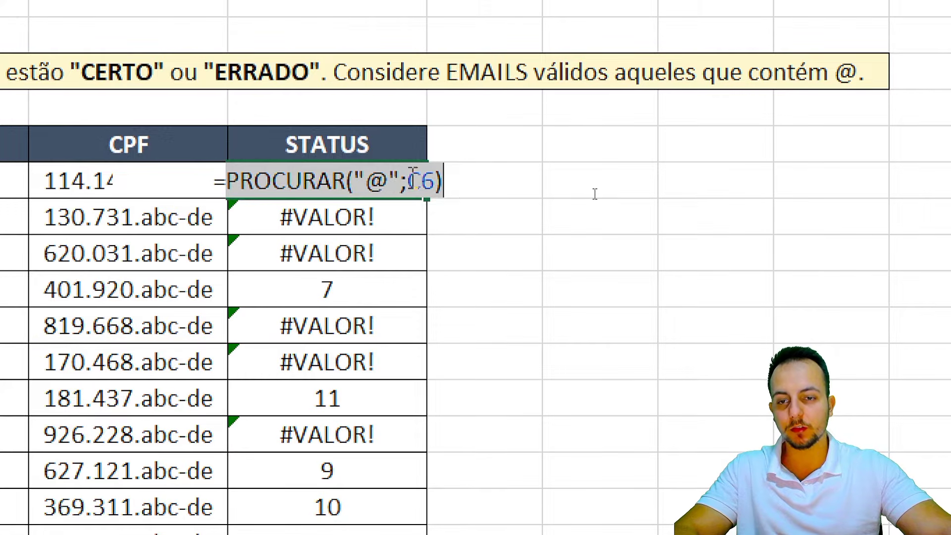
{"action": "left_click", "coordinate": [221, 186]}
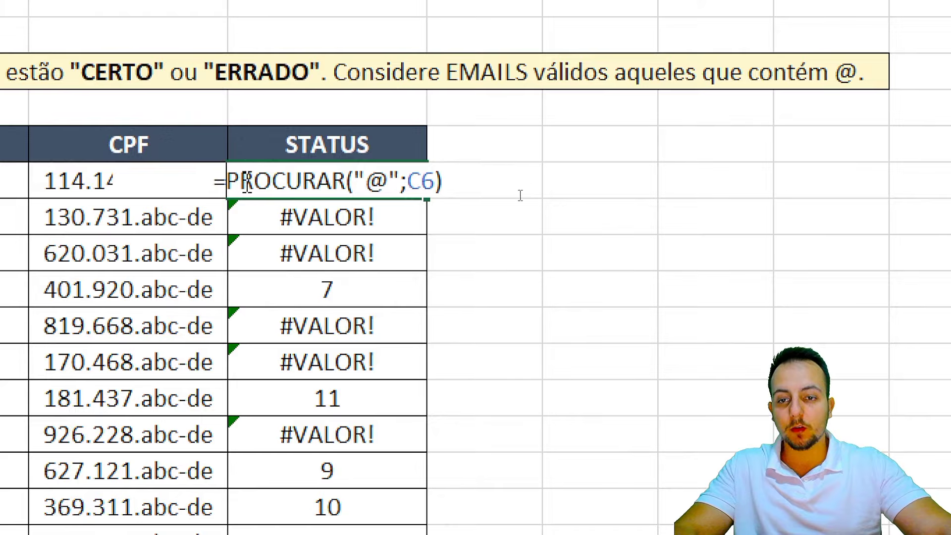
{"action": "left_click_drag", "start_coordinate": [231, 183], "coordinate": [468, 173]}
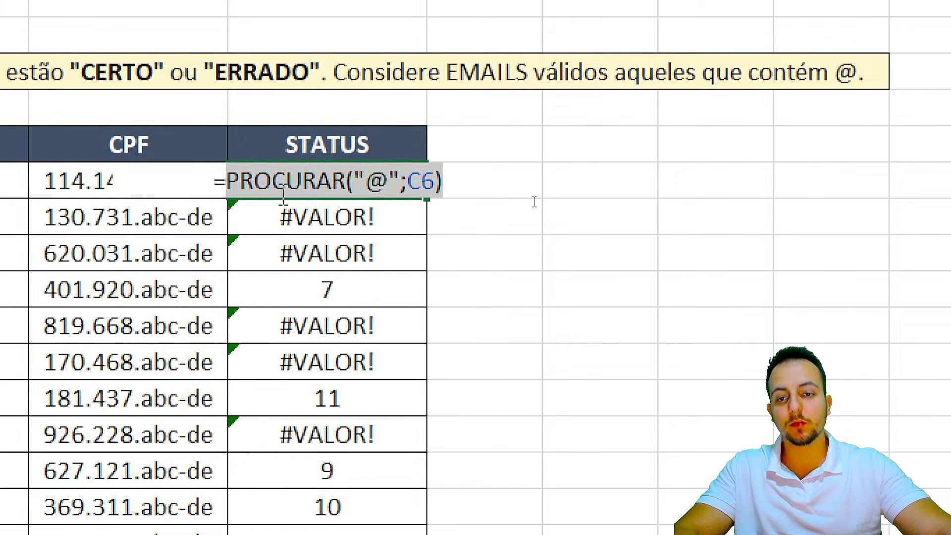
{"action": "key", "text": "Left"}
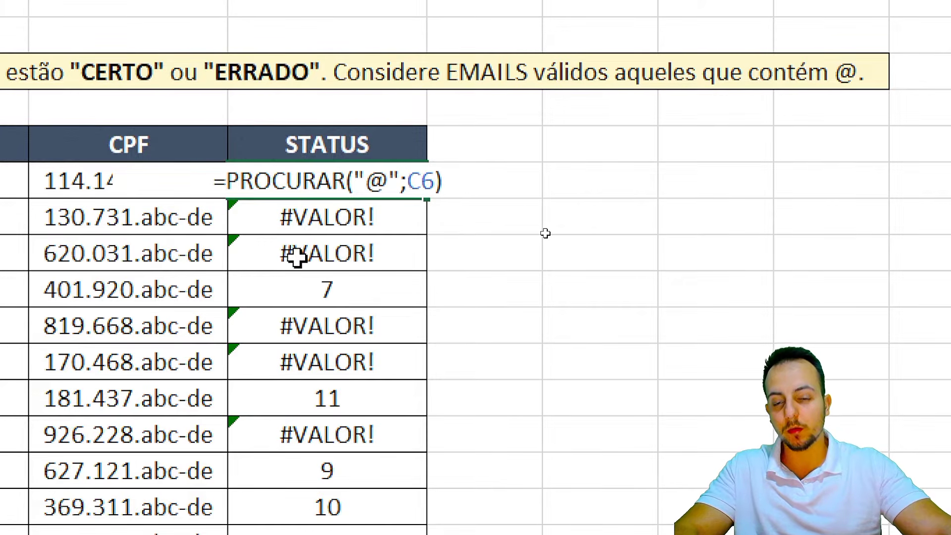
- Try to wrap the PROCURAR formula in F6 in an SE function with the logical test PROCURAR("@";C6)>0
{"action": "type", "text": "SE"}
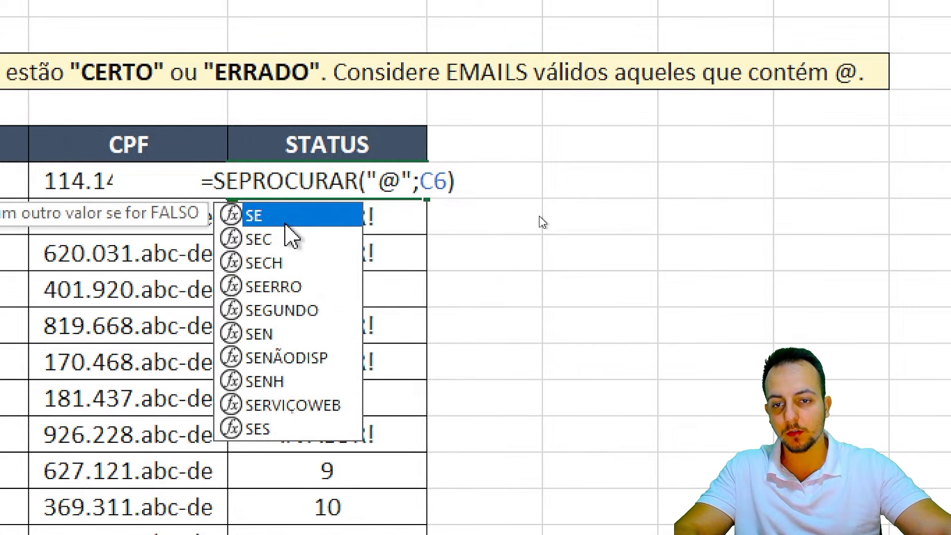
{"action": "double_click", "coordinate": [286, 218]}
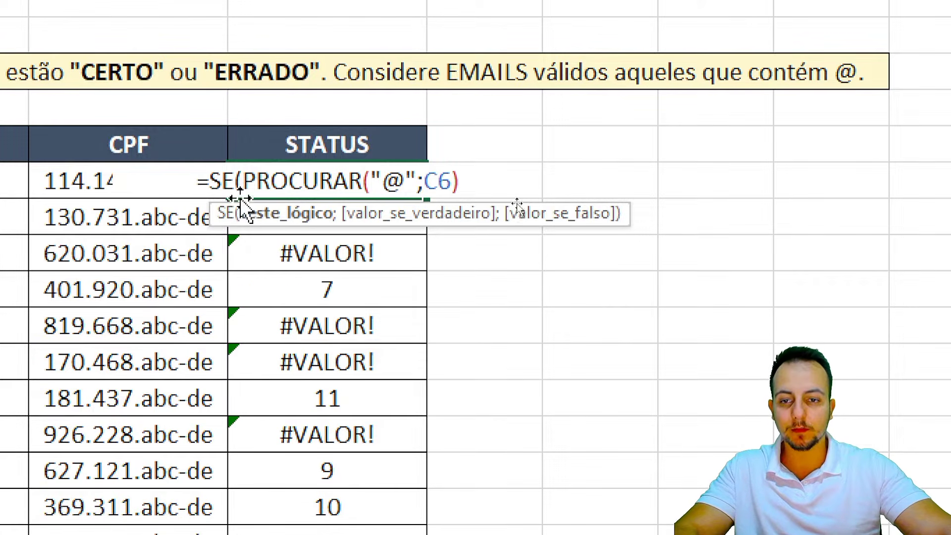
{"action": "left_click_drag", "start_coordinate": [242, 181], "coordinate": [476, 177]}
{"action": "left_click", "coordinate": [476, 179]}
{"action": "type", "text": ">"}
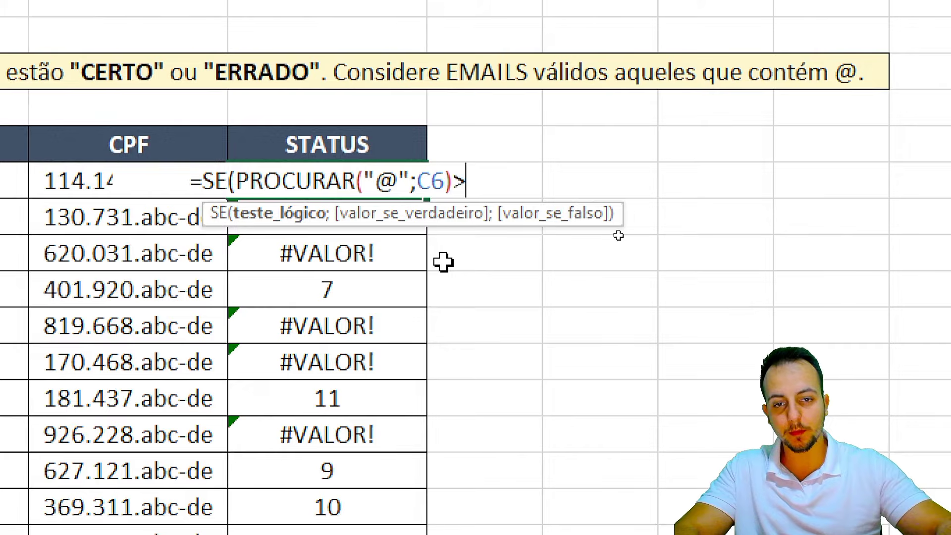
{"action": "type", "text": "0"}
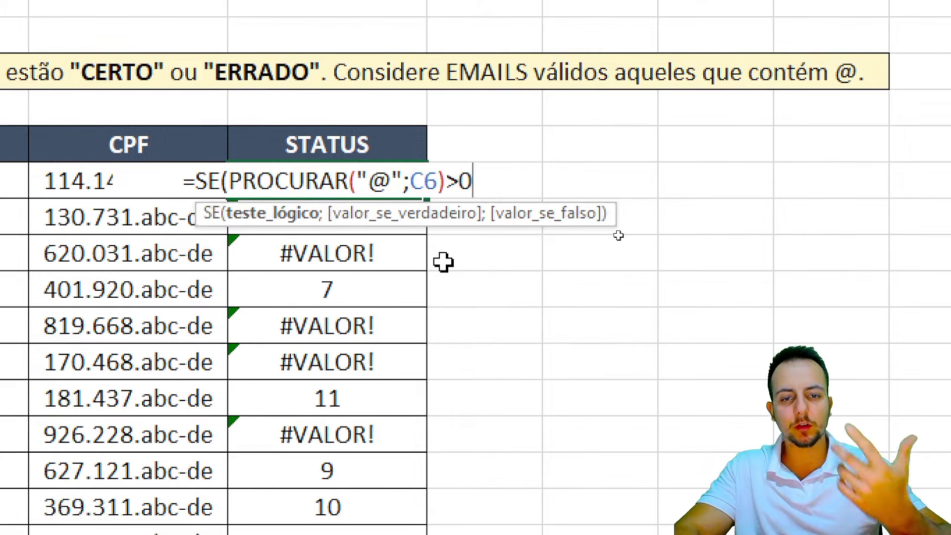
{"action": "mouse_move", "coordinate": [453, 168]}
{"action": "left_mouse_down"}
{"action": "mouse_move", "coordinate": [444, 167]}
{"action": "mouse_move", "coordinate": [443, 198]}
{"action": "mouse_move", "coordinate": [440, 163]}
{"action": "left_mouse_up"}
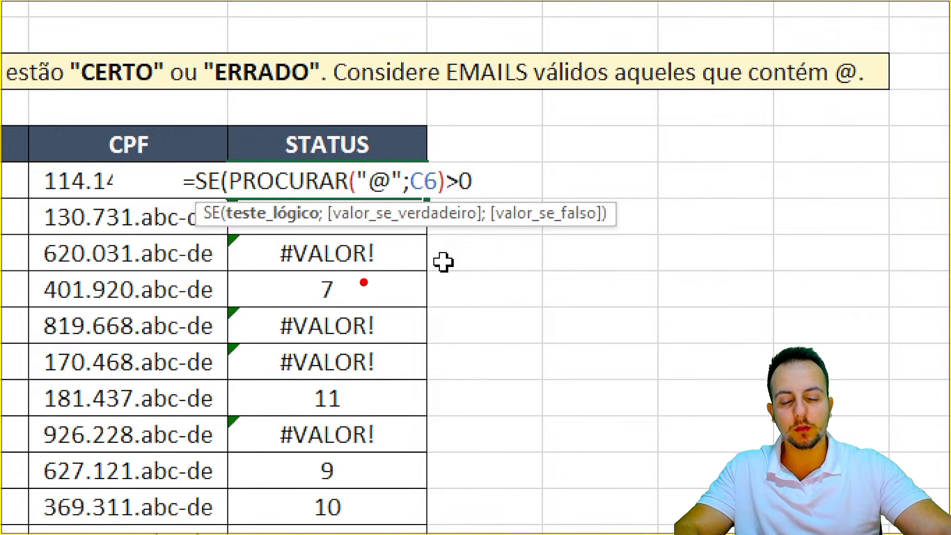
{"action": "left_click_drag", "start_coordinate": [299, 267], "coordinate": [356, 307]}
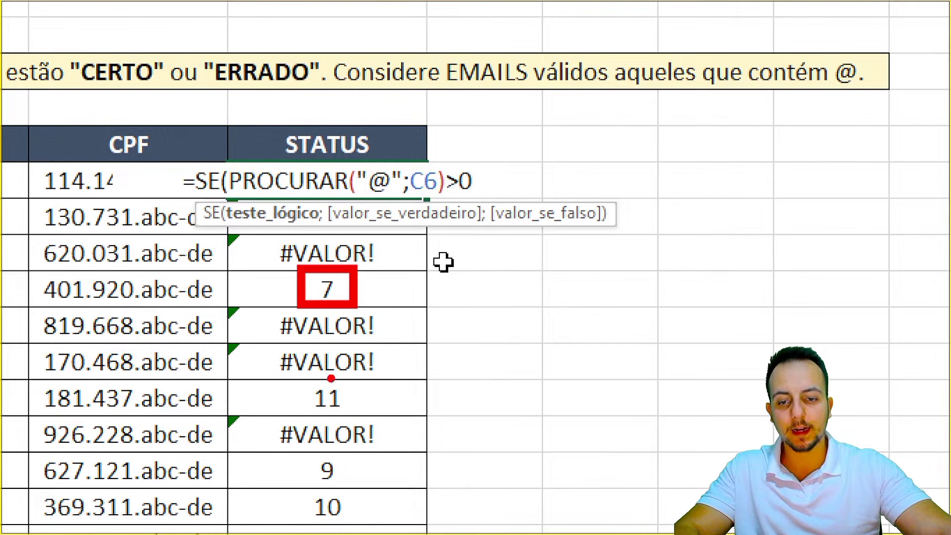
{"action": "left_click_drag", "start_coordinate": [302, 374], "coordinate": [299, 373]}
{"action": "mouse_move", "coordinate": [304, 447]}
{"action": "left_mouse_down"}
{"action": "mouse_move", "coordinate": [302, 490]}
{"action": "mouse_move", "coordinate": [337, 499]}
{"action": "mouse_move", "coordinate": [367, 489]}
{"action": "left_mouse_up"}
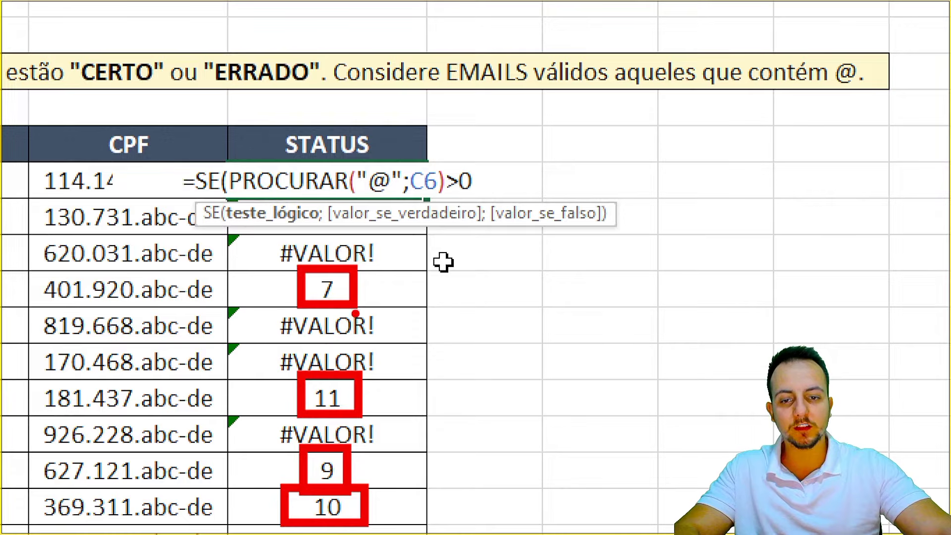
{"action": "mouse_move", "coordinate": [496, 162]}
{"action": "left_mouse_down"}
{"action": "mouse_move", "coordinate": [439, 194]}
{"action": "mouse_move", "coordinate": [498, 164]}
{"action": "mouse_move", "coordinate": [480, 159]}
{"action": "left_mouse_up"}
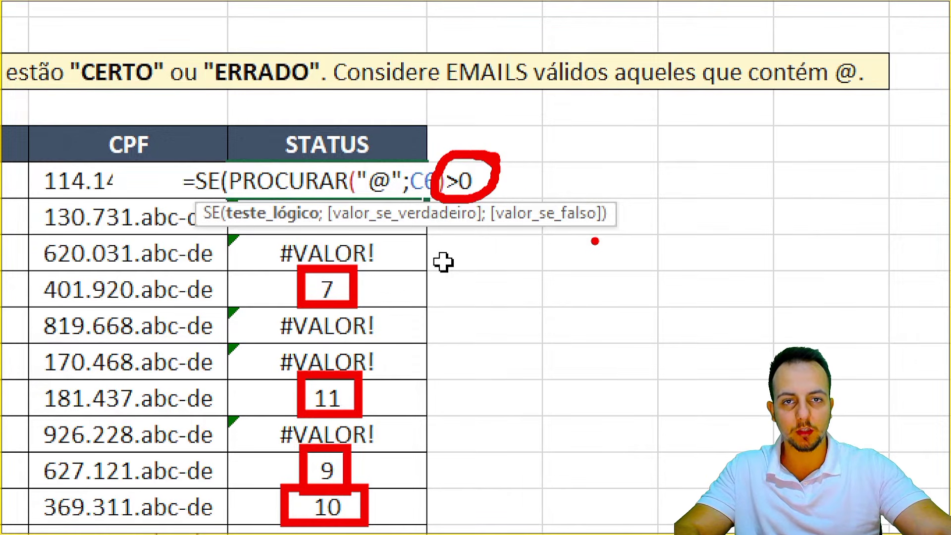
{"action": "mouse_move", "coordinate": [456, 301]}
{"action": "left_mouse_down"}
{"action": "mouse_move", "coordinate": [469, 293]}
{"action": "mouse_move", "coordinate": [461, 309]}
{"action": "mouse_move", "coordinate": [497, 267]}
{"action": "mouse_move", "coordinate": [462, 340]}
{"action": "mouse_move", "coordinate": [500, 308]}
{"action": "left_mouse_up"}
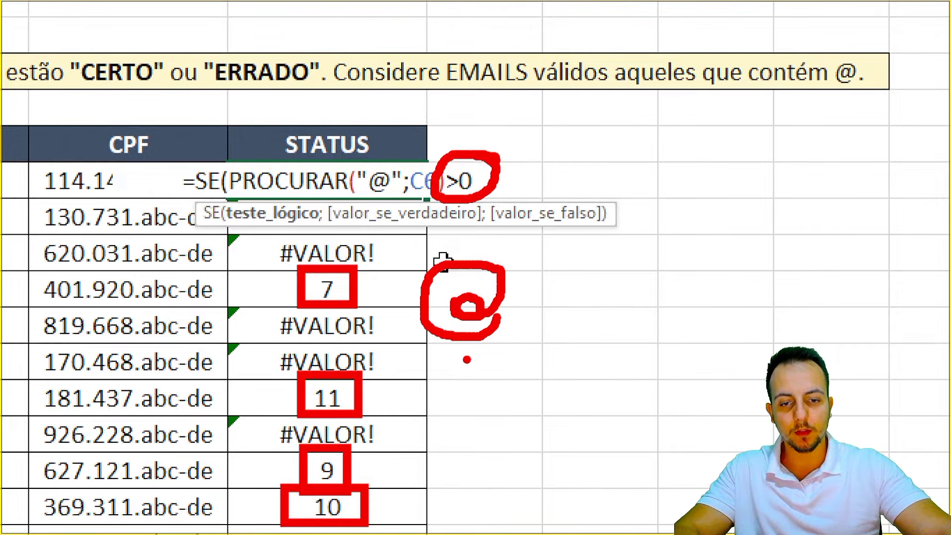
{"action": "left_click_drag", "start_coordinate": [467, 360], "coordinate": [490, 404]}
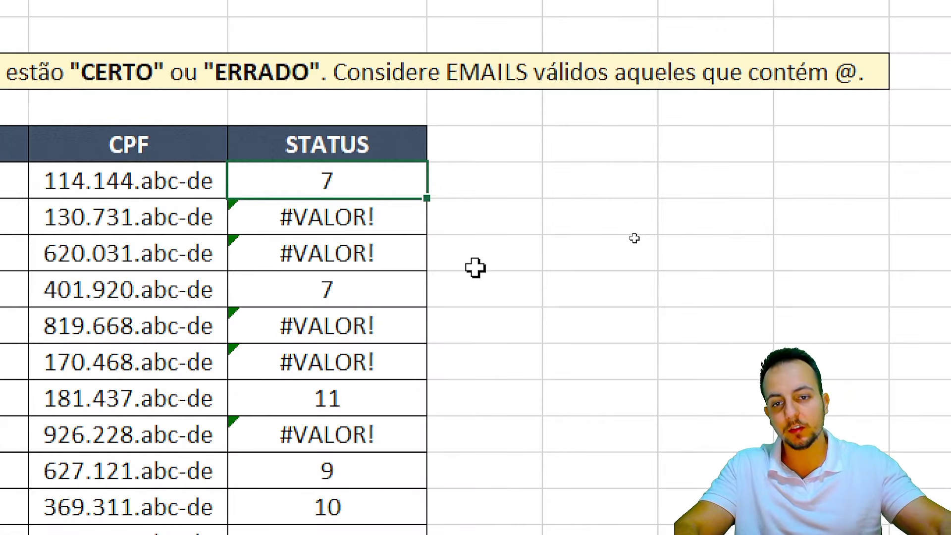
{"action": "double_click", "coordinate": [390, 176]}
{"action": "left_click_drag", "start_coordinate": [442, 181], "coordinate": [181, 195]}
{"action": "key", "text": "Escape"}
- Try to move the @ sign to the very beginning of the first email in C6
{"action": "scroll", "coordinate": [121, 218], "scroll_direction": "left", "scroll_amount": 6}
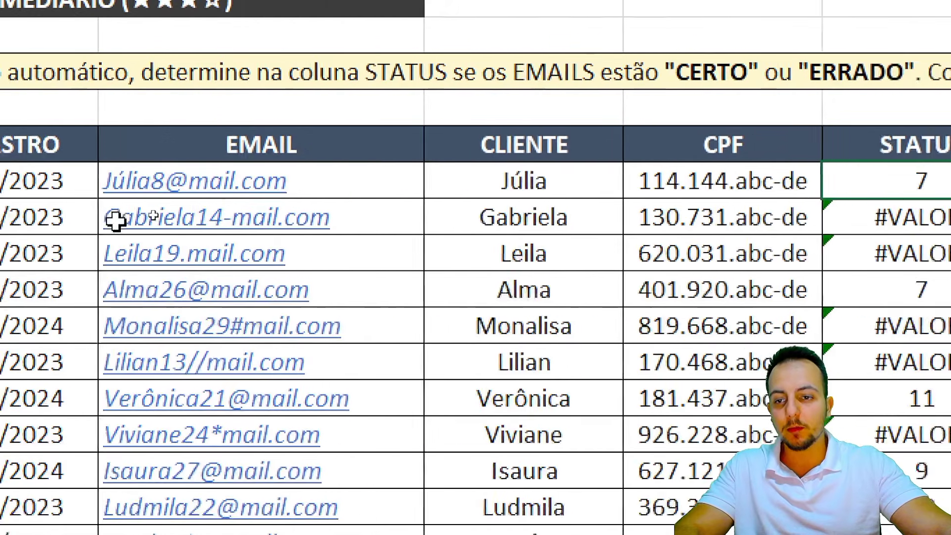
{"action": "left_click", "coordinate": [346, 184]}
{"action": "double_click", "coordinate": [229, 182]}
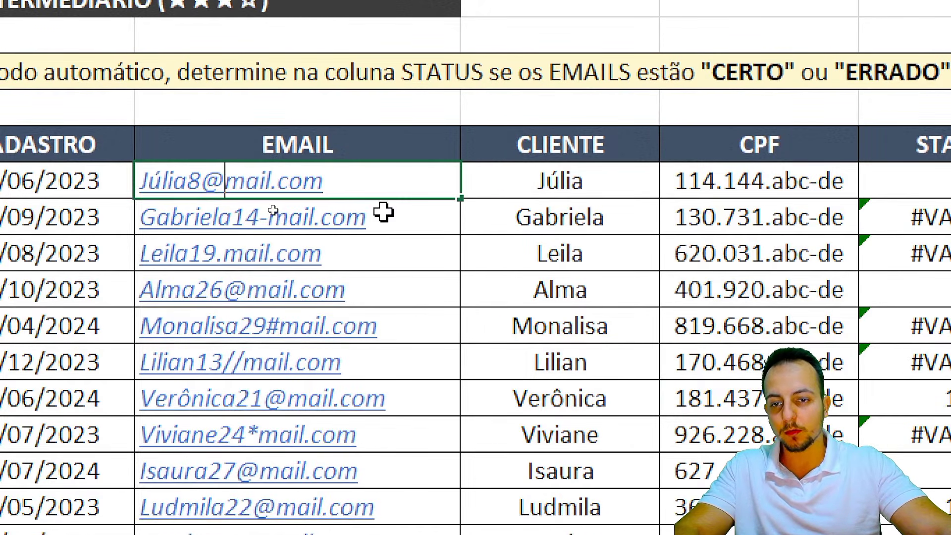
{"action": "key", "text": "BackSpace"}
{"action": "key", "text": "Left"}
{"action": "key", "text": "Home"}
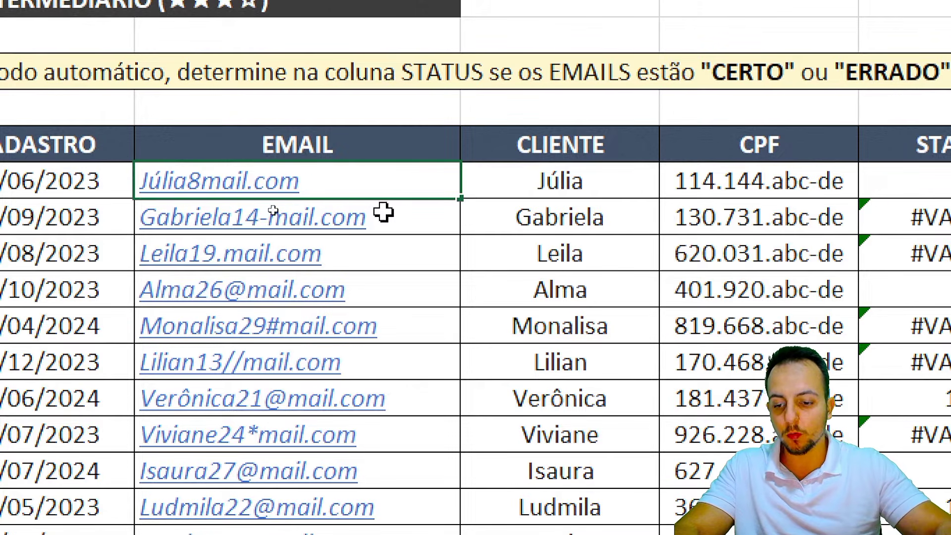
{"action": "type", "text": "@"}
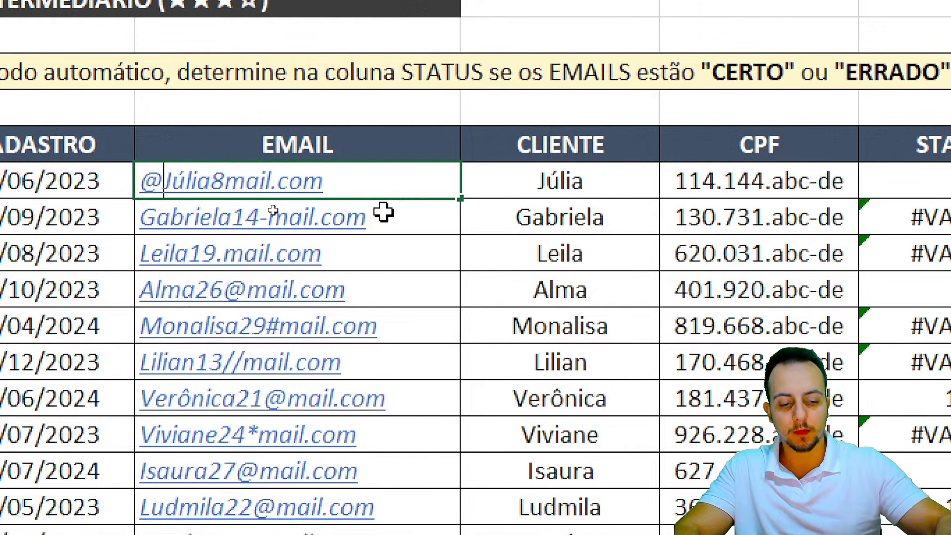
{"action": "key", "text": "Return"}
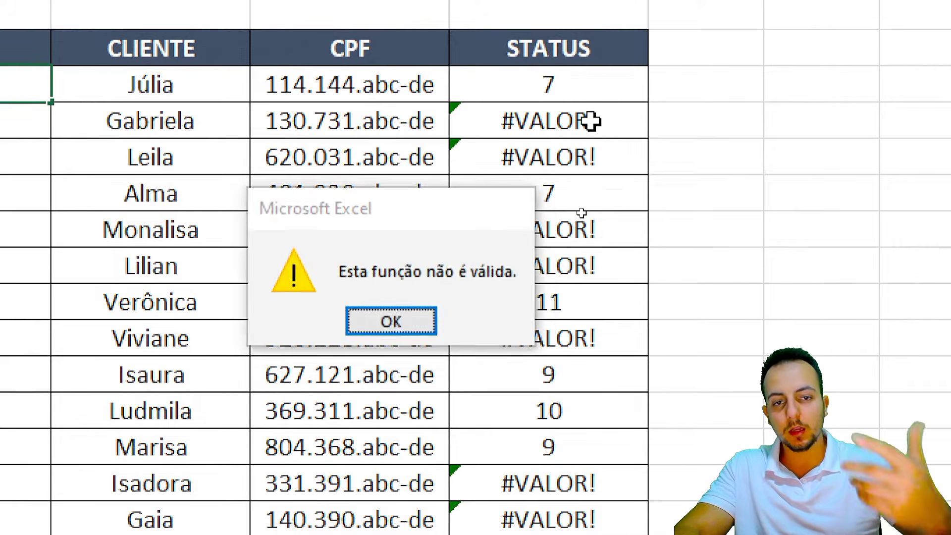
{"action": "key", "text": "Return"}
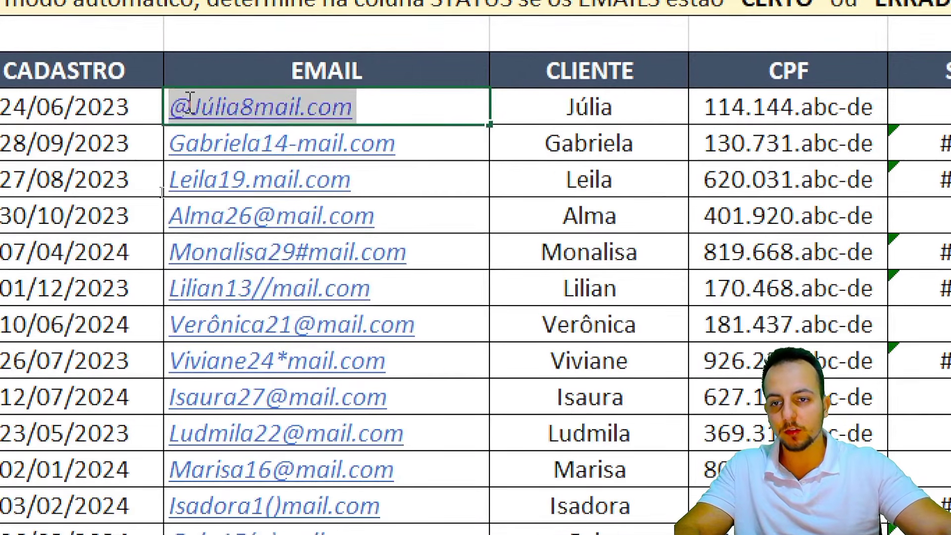
- Place the @ sign directly after the first letter of the email in C6 instead
{"action": "left_click", "coordinate": [116, 94]}
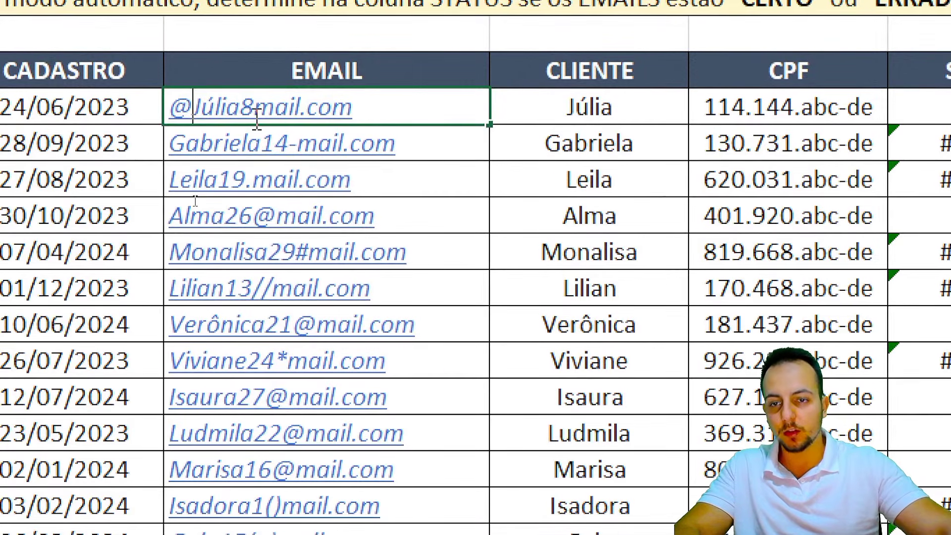
{"action": "key", "text": "BackSpace"}
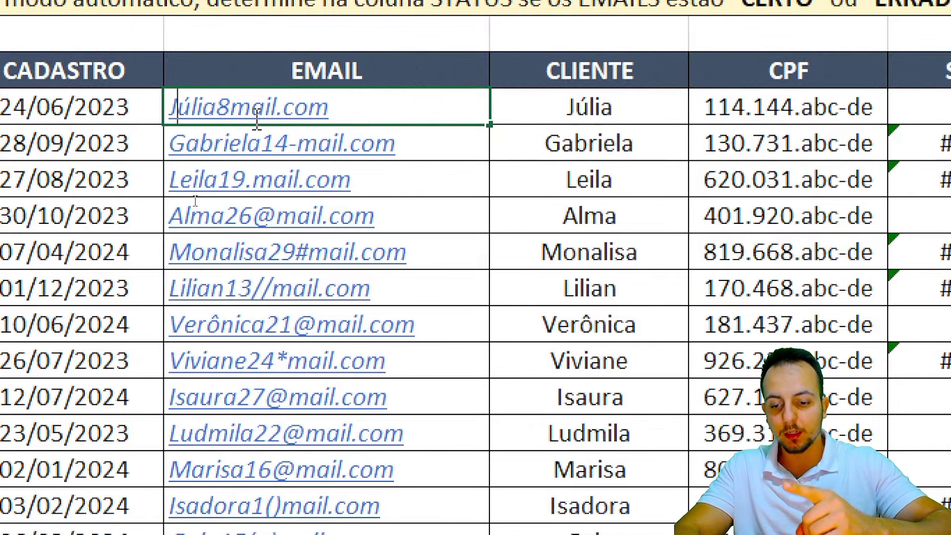
{"action": "type", "text": "@"}
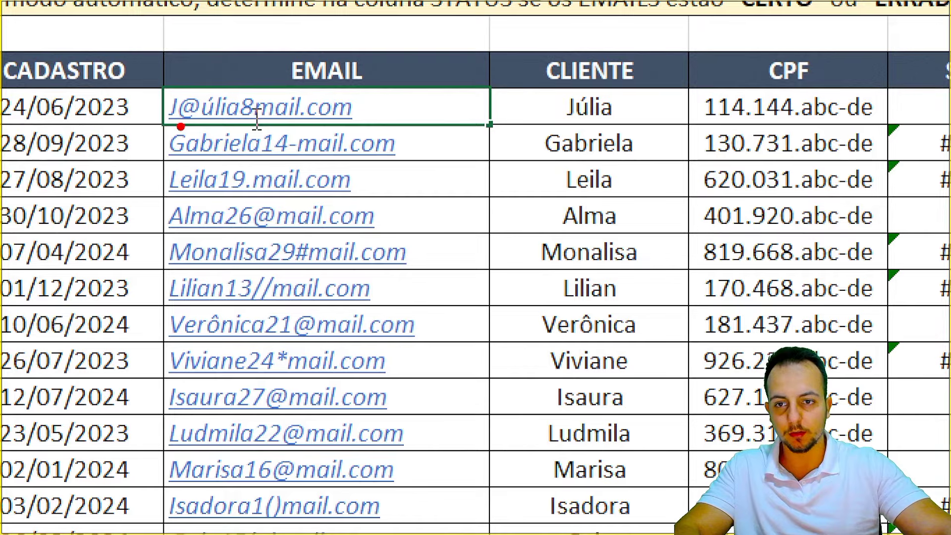
{"action": "left_click_drag", "start_coordinate": [191, 121], "coordinate": [211, 147]}
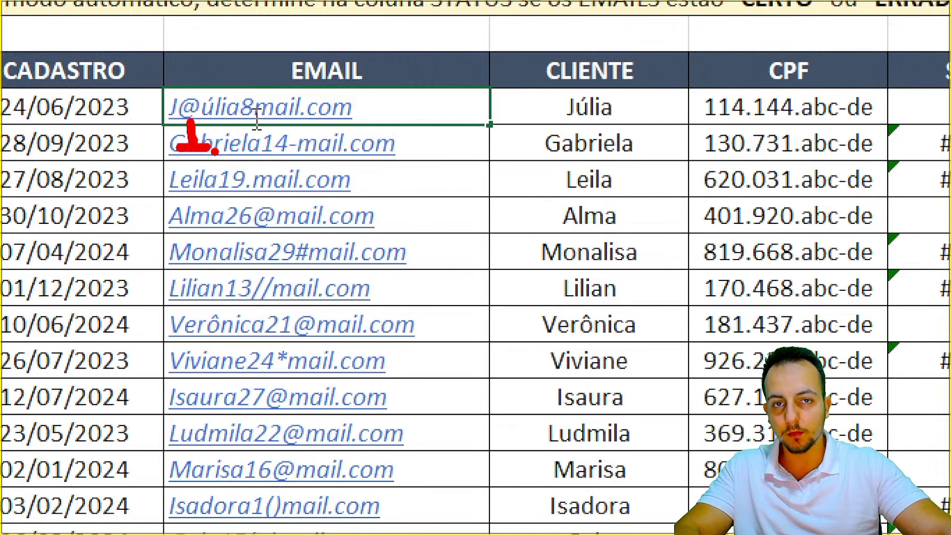
{"action": "key", "text": "Escape"}
{"action": "key", "text": "Down"}
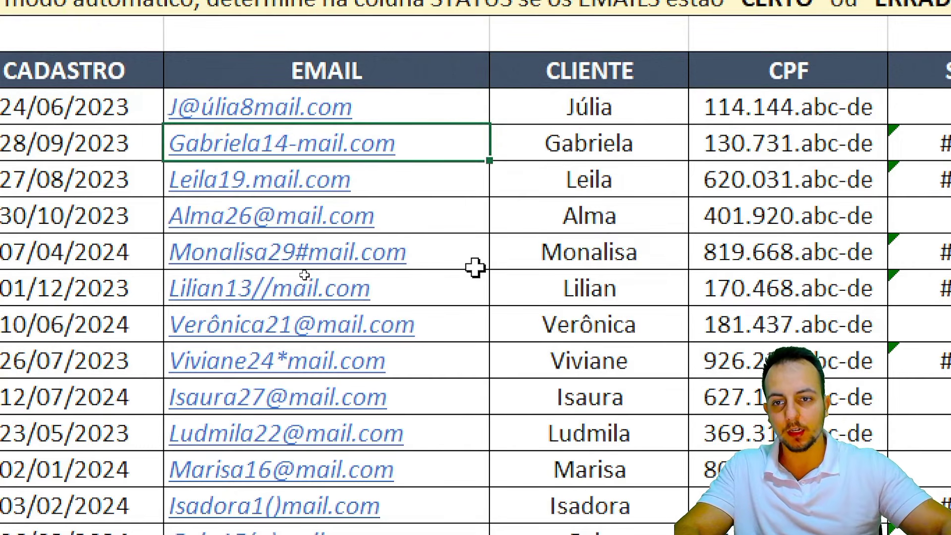
- Compare the PROCURAR result in F6 with the @ position in the edited email, and undo the email edit
{"action": "scroll", "coordinate": [690, 221], "scroll_direction": "right", "scroll_amount": 2}
{"action": "key", "text": "ctrl+2"}
{"action": "mouse_move", "coordinate": [657, 89]}
{"action": "left_mouse_down"}
{"action": "mouse_move", "coordinate": [619, 85]}
{"action": "mouse_move", "coordinate": [652, 120]}
{"action": "mouse_move", "coordinate": [654, 88]}
{"action": "left_mouse_up"}
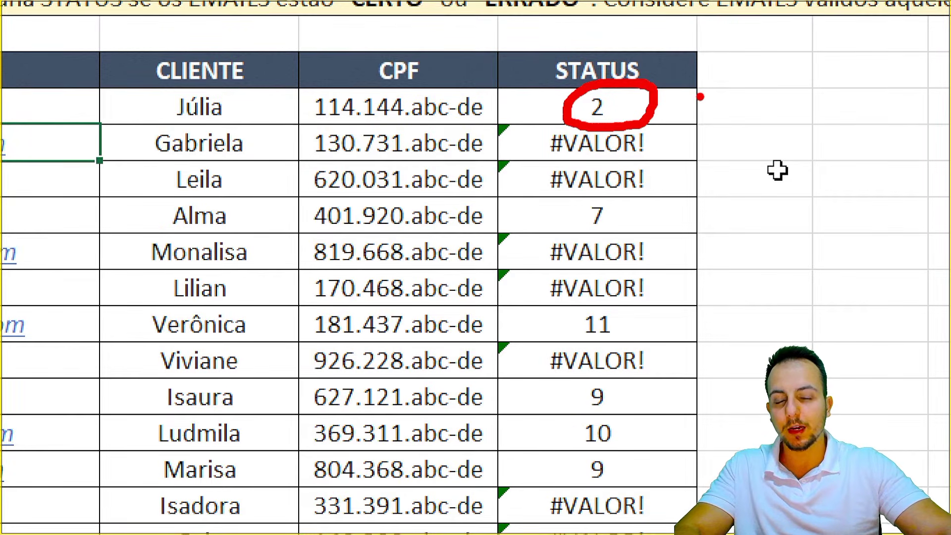
{"action": "key", "text": "Escape"}
{"action": "scroll", "coordinate": [229, 328], "scroll_direction": "left", "scroll_amount": 2}
{"action": "key", "text": "ctrl+2"}
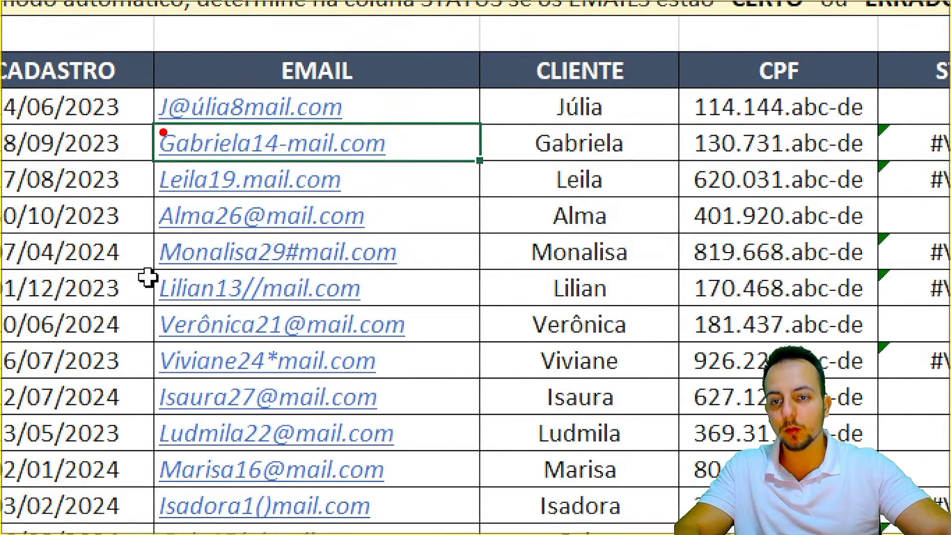
{"action": "left_click_drag", "start_coordinate": [163, 132], "coordinate": [119, 208]}
{"action": "left_click_drag", "start_coordinate": [181, 124], "coordinate": [213, 205]}
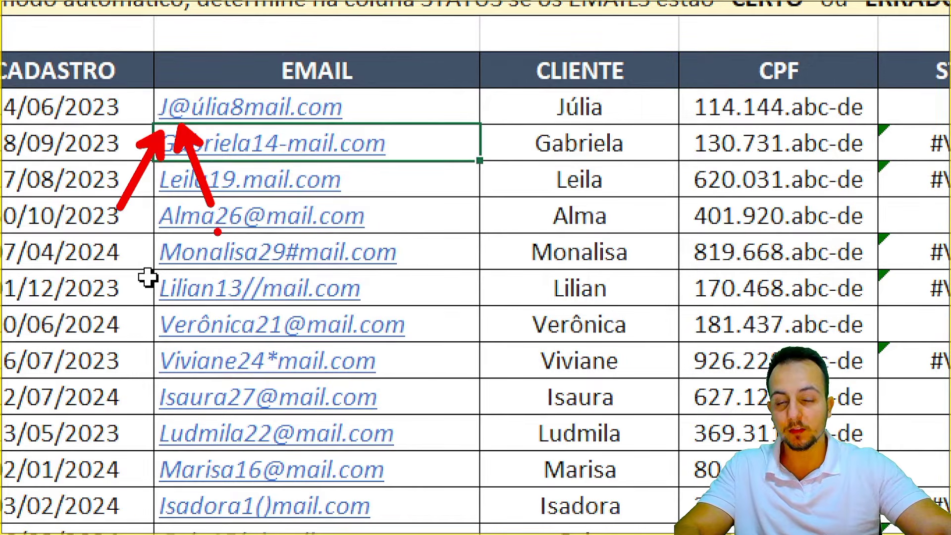
{"action": "key", "text": "Escape"}
{"action": "key", "text": "ctrl+z"}
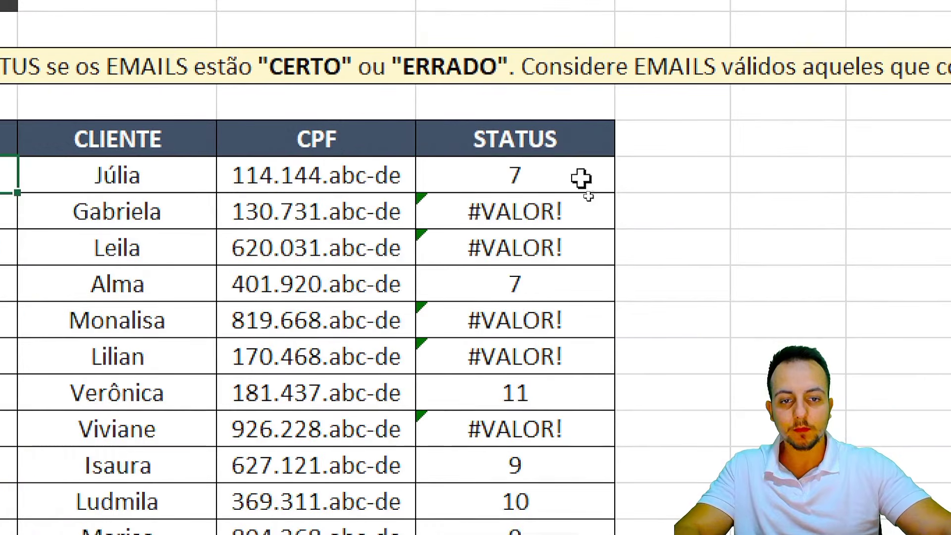
- Wrap the PROCURAR formula in F6 in an SE function with the logical test PROCURAR("@";C6)>0
{"action": "left_click", "coordinate": [580, 178]}
{"action": "double_click", "coordinate": [593, 176]}
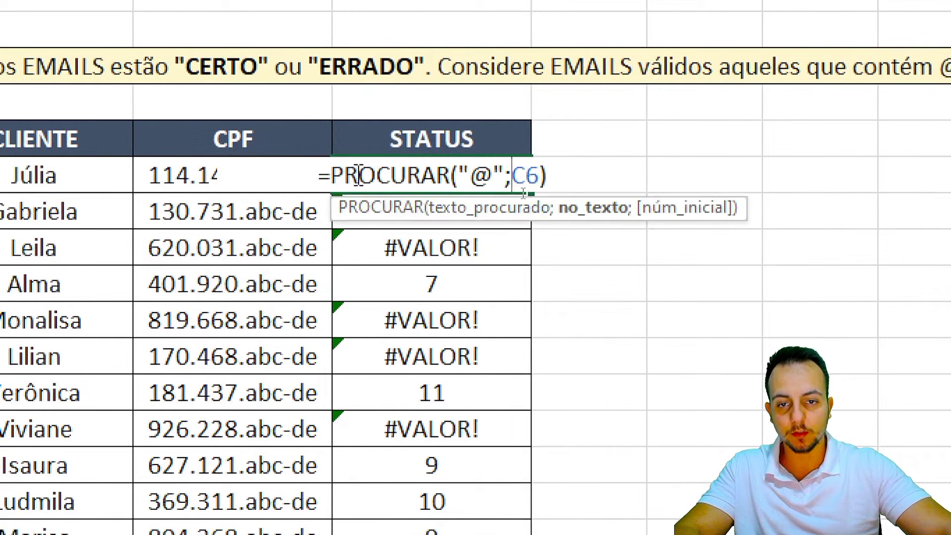
{"action": "left_click", "coordinate": [330, 176]}
{"action": "type", "text": "SE"}
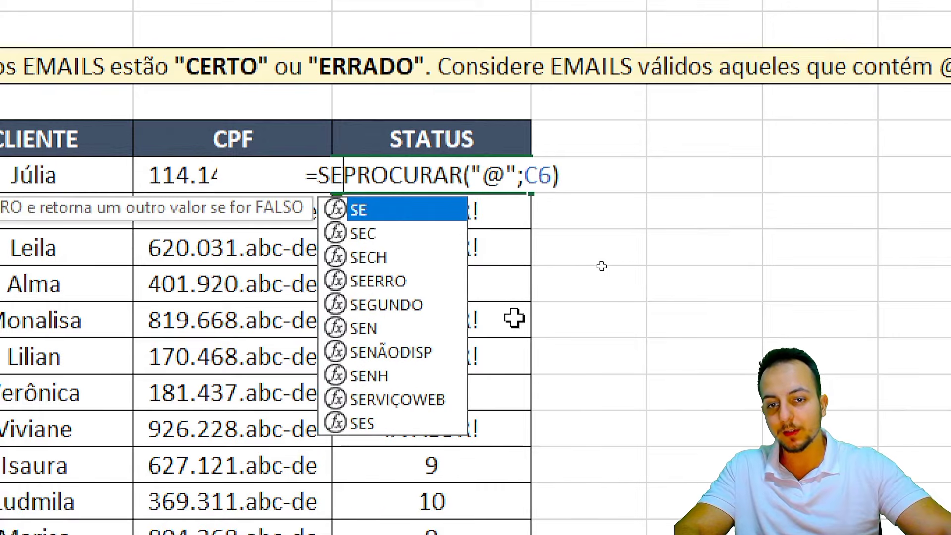
{"action": "double_click", "coordinate": [366, 218]}
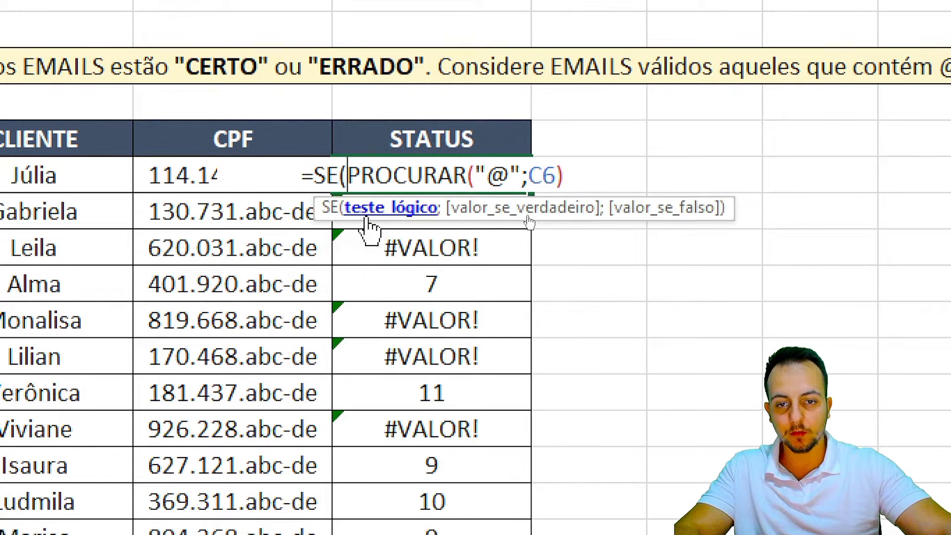
{"action": "left_click_drag", "start_coordinate": [527, 184], "coordinate": [572, 180]}
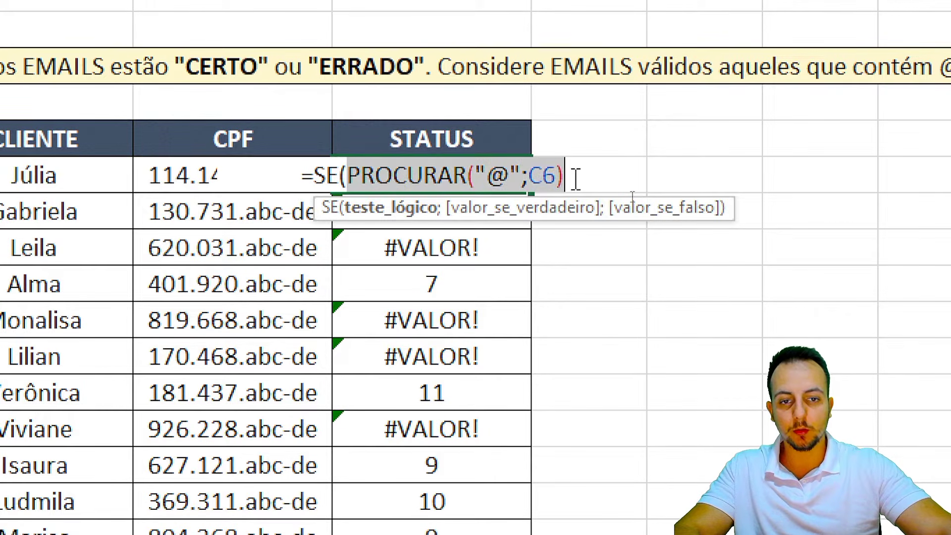
{"action": "left_click", "coordinate": [569, 179]}
{"action": "type", "text": ">"}
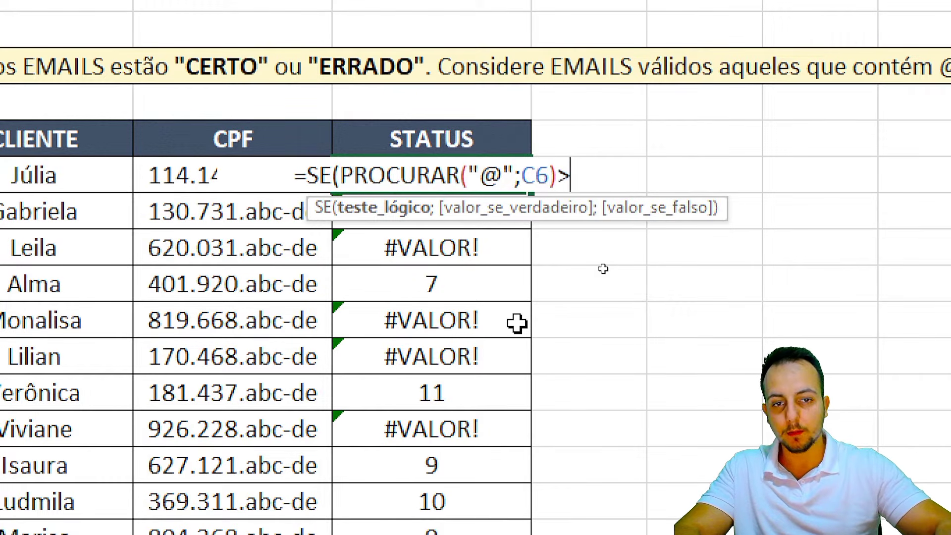
{"action": "type", "text": "0"}
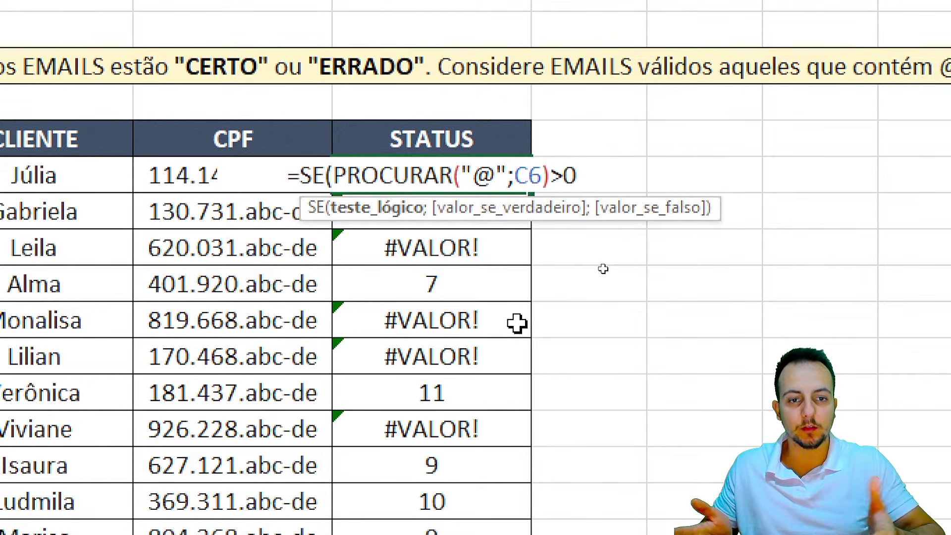
- Complete the SE formula in F6 so it returns "CERTO" when the test is true and "ERRADO" when false
{"action": "type", "text": ";"}
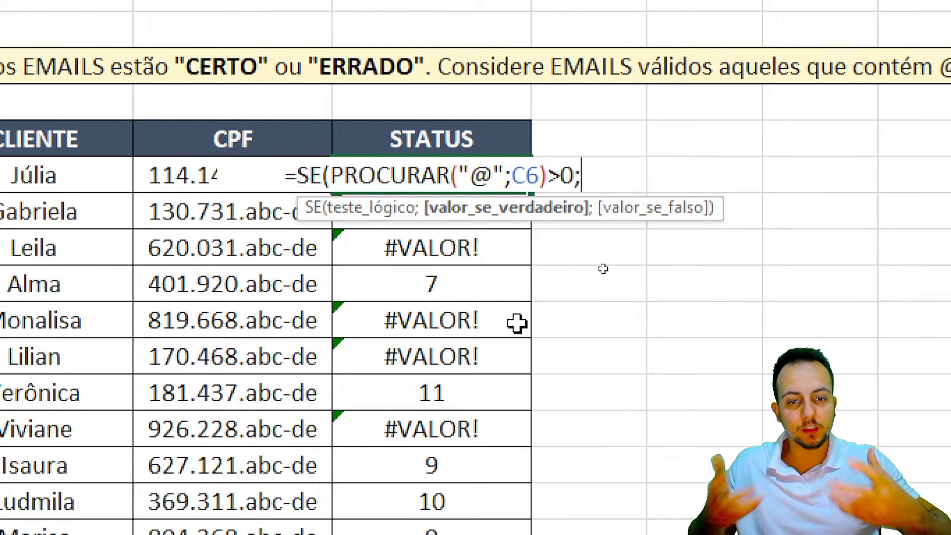
{"action": "type", "text": "\""}
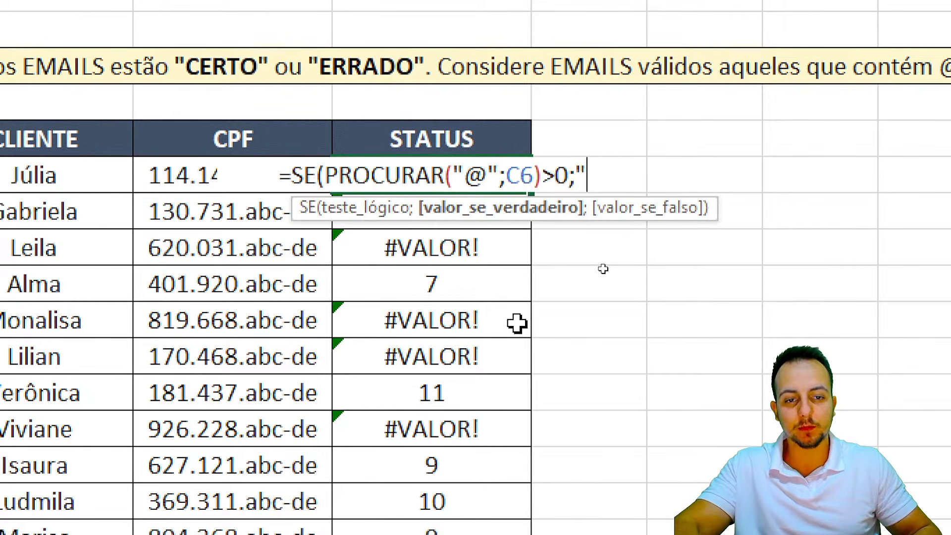
{"action": "type", "text": "CERTO"}
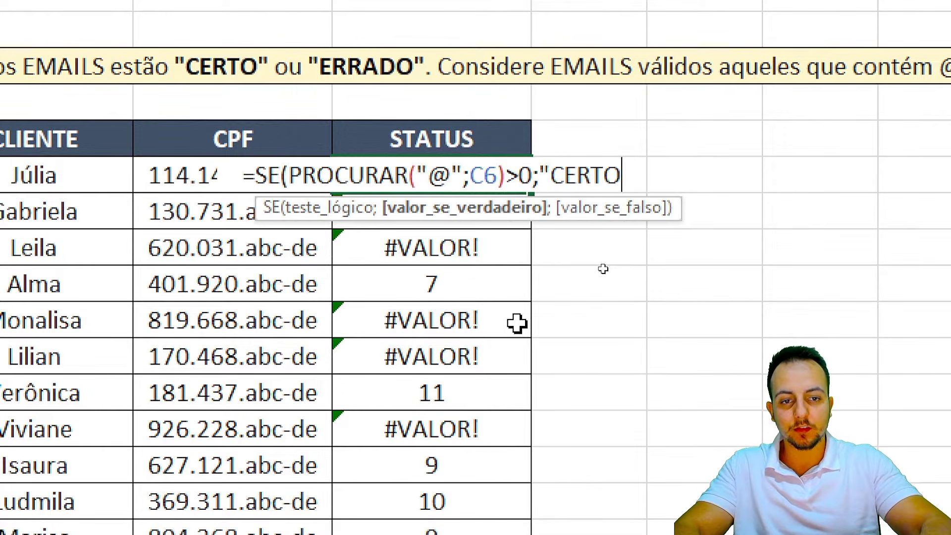
{"action": "type", "text": "\""}
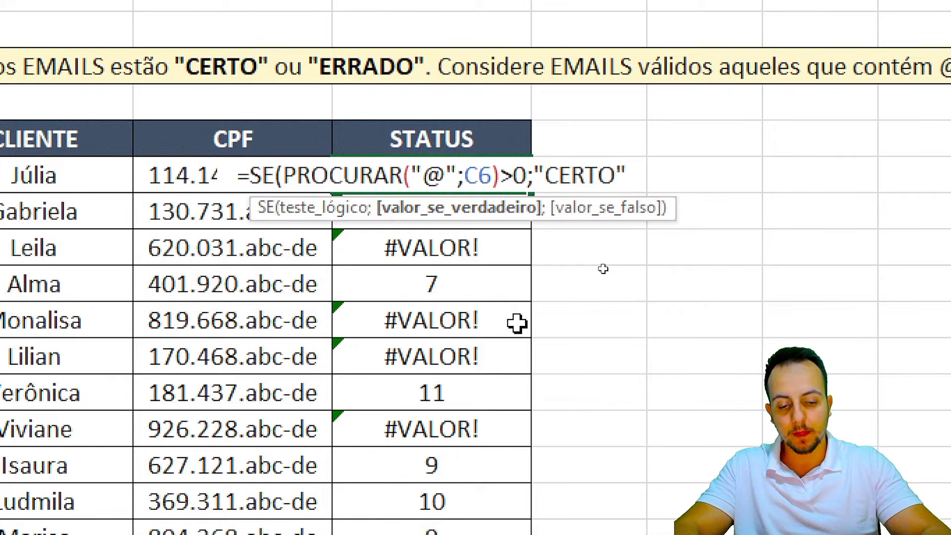
{"action": "type", "text": ";"}
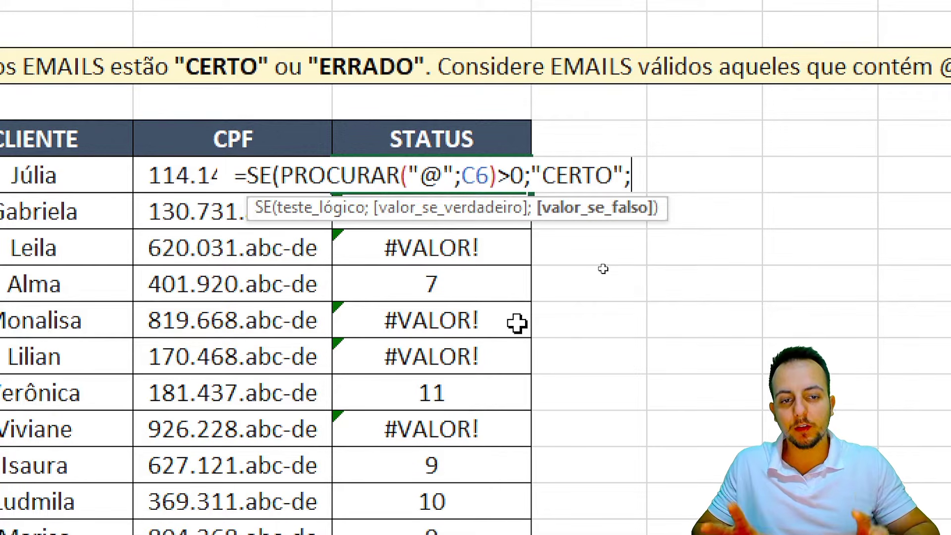
{"action": "type", "text": "\"E"}
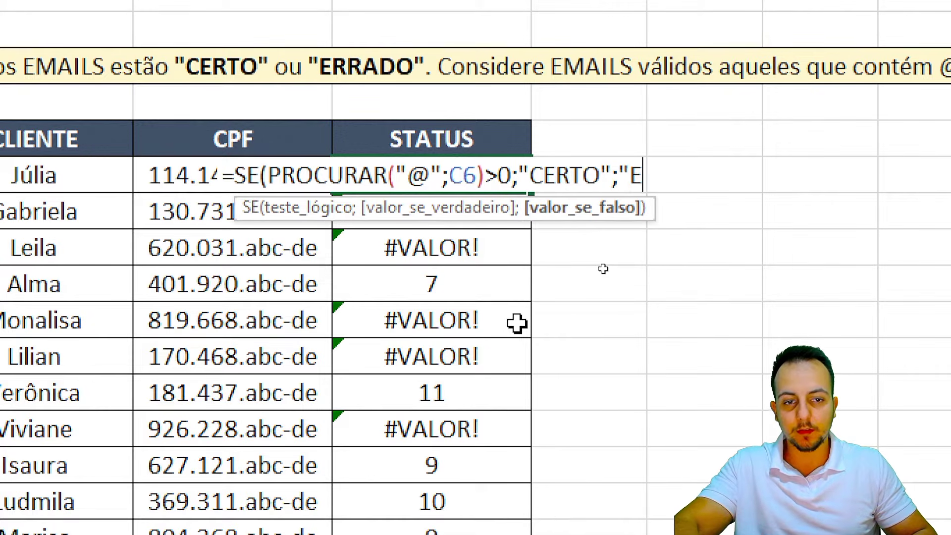
{"action": "type", "text": "RRADO\")"}
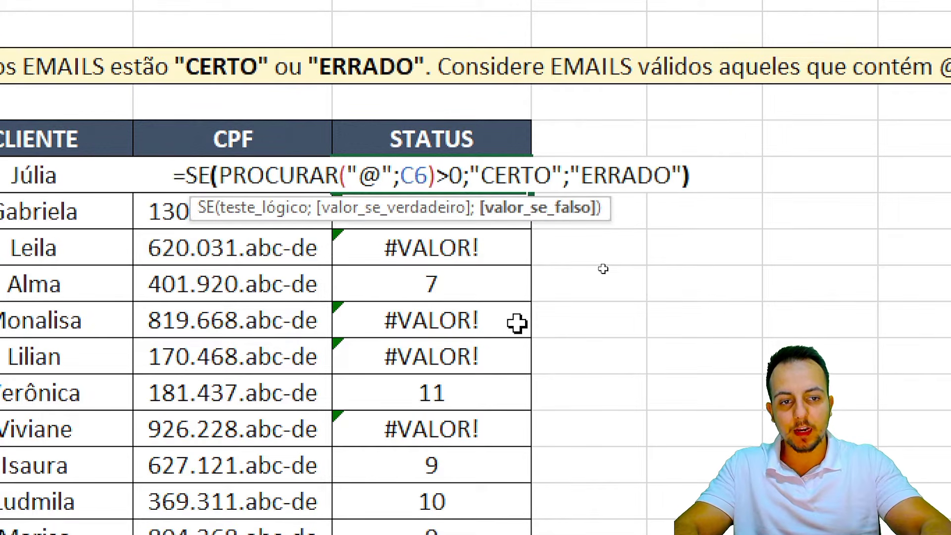
{"action": "key", "text": "Return"}
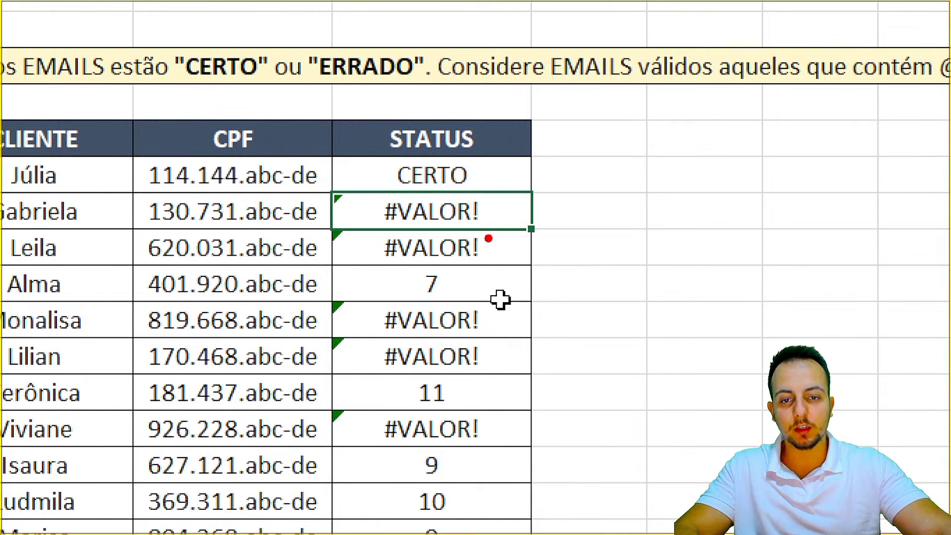
- Copy the SE formula from F6 down the STATUS column to F19
{"action": "mouse_move", "coordinate": [490, 154]}
{"action": "left_mouse_down"}
{"action": "mouse_move", "coordinate": [445, 145]}
{"action": "mouse_move", "coordinate": [376, 178]}
{"action": "mouse_move", "coordinate": [492, 149]}
{"action": "left_mouse_up"}
{"action": "key", "text": "Escape"}
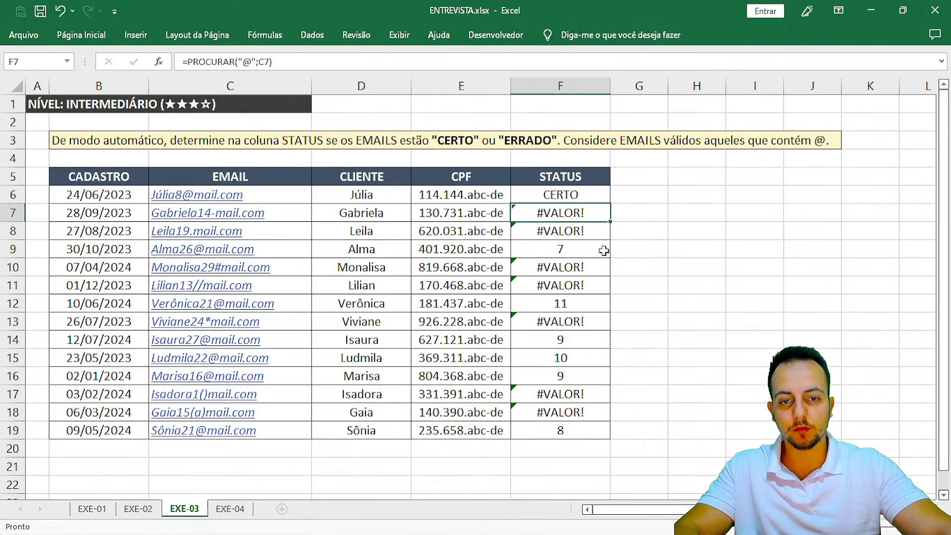
{"action": "left_click", "coordinate": [599, 196]}
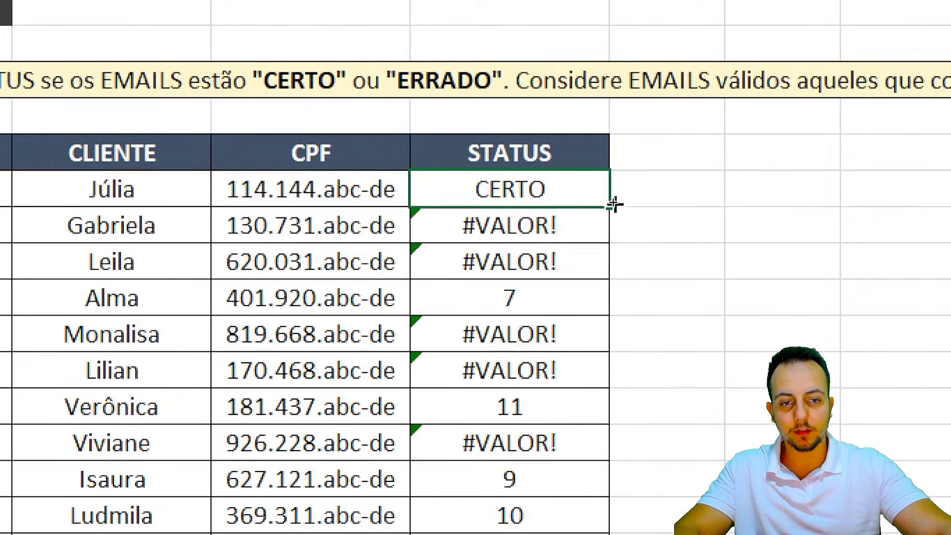
{"action": "left_click_drag", "start_coordinate": [613, 201], "coordinate": [589, 433]}
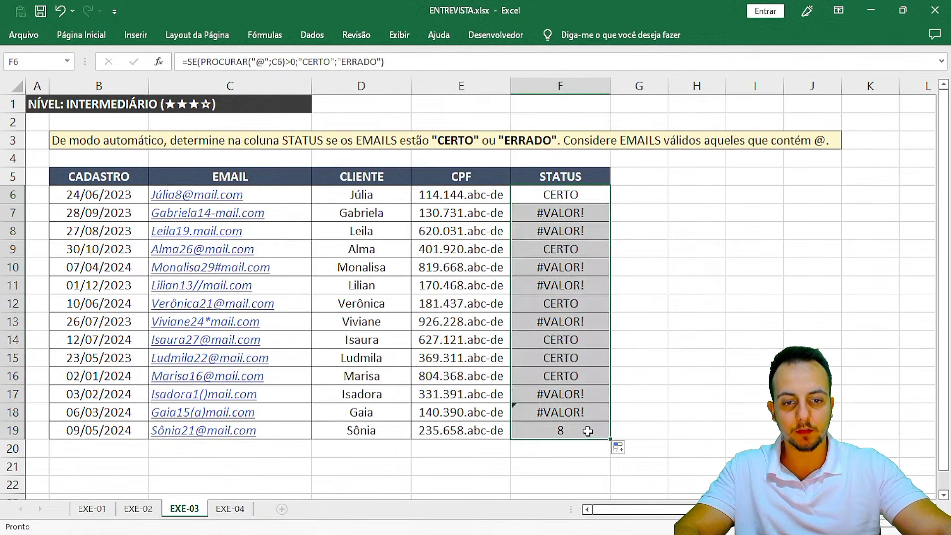
{"action": "left_click", "coordinate": [600, 196]}
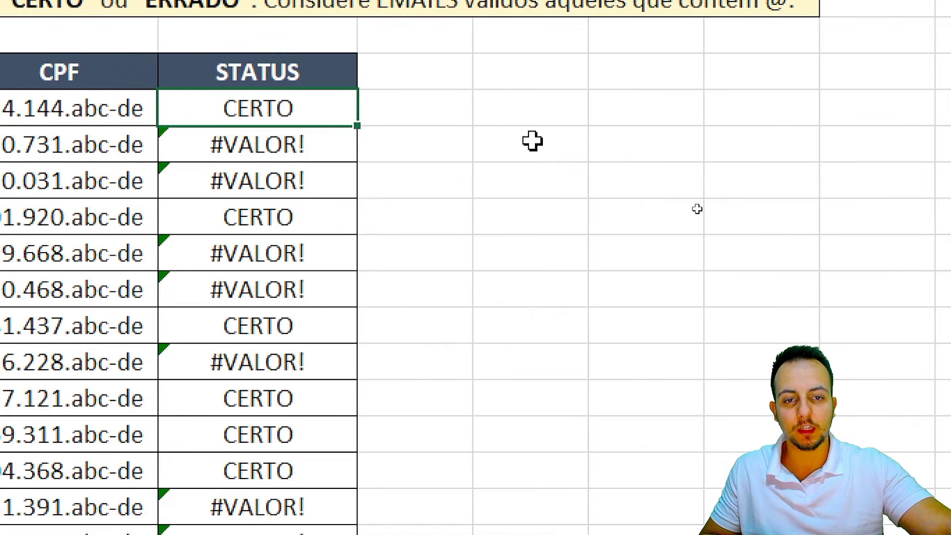
- Enter the test formula =SEERRO(F6;"ABC") in cell H6 beside the table
{"action": "left_click", "coordinate": [636, 144]}
{"action": "left_click", "coordinate": [642, 112]}
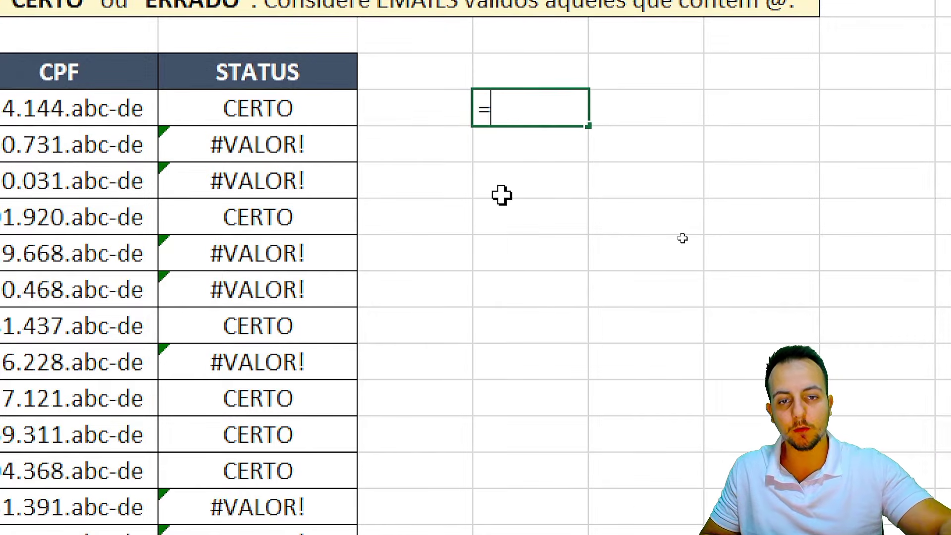
{"action": "type", "text": "=SEE"}
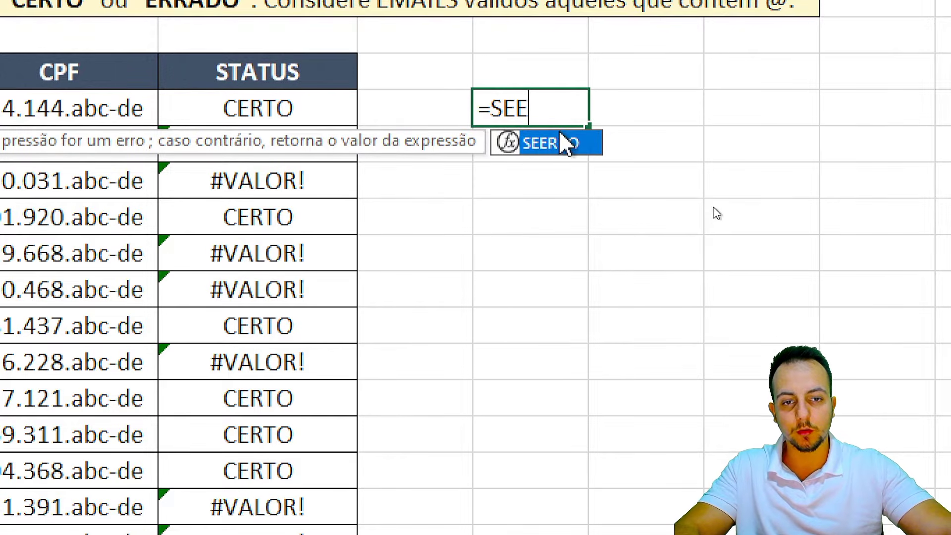
{"action": "double_click", "coordinate": [563, 143]}
{"action": "left_click", "coordinate": [321, 108]}
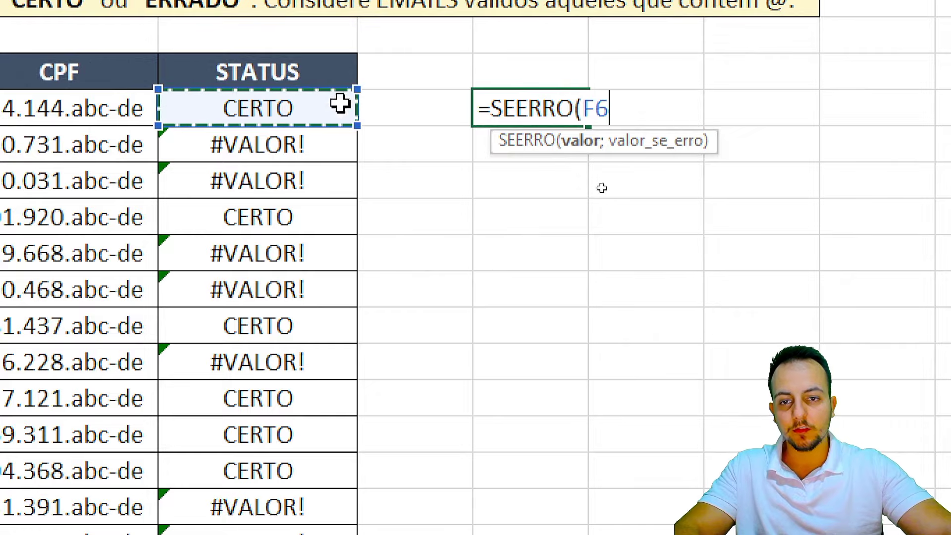
{"action": "type", "text": ";"}
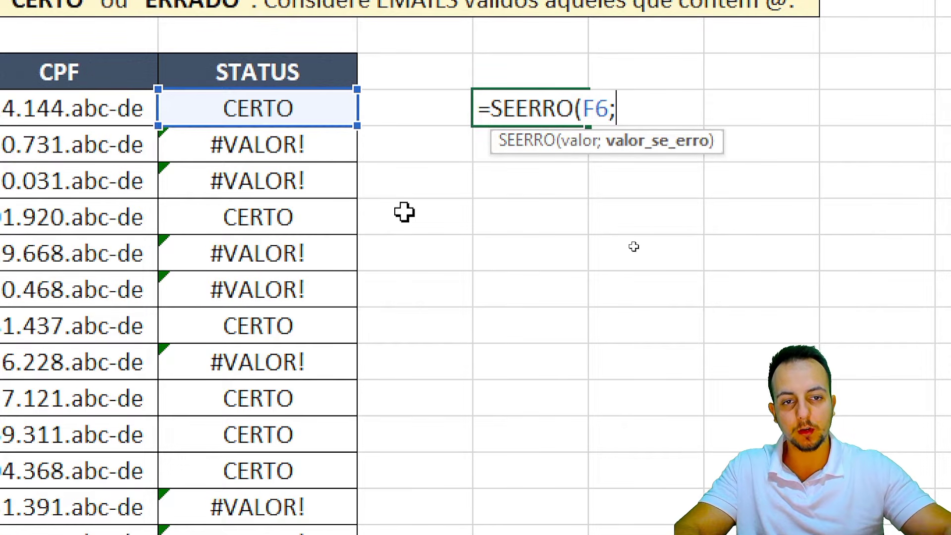
{"action": "type", "text": "\""}
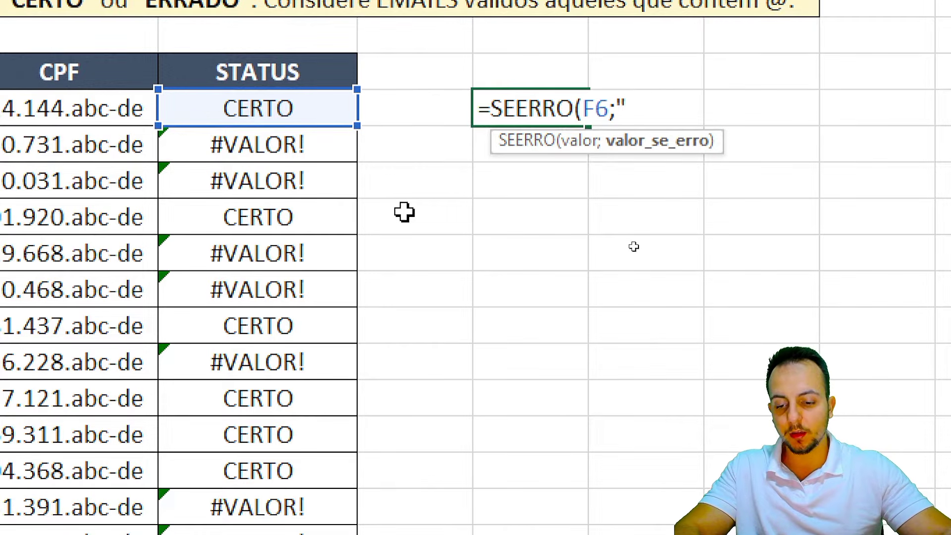
{"action": "type", "text": "ABC"}
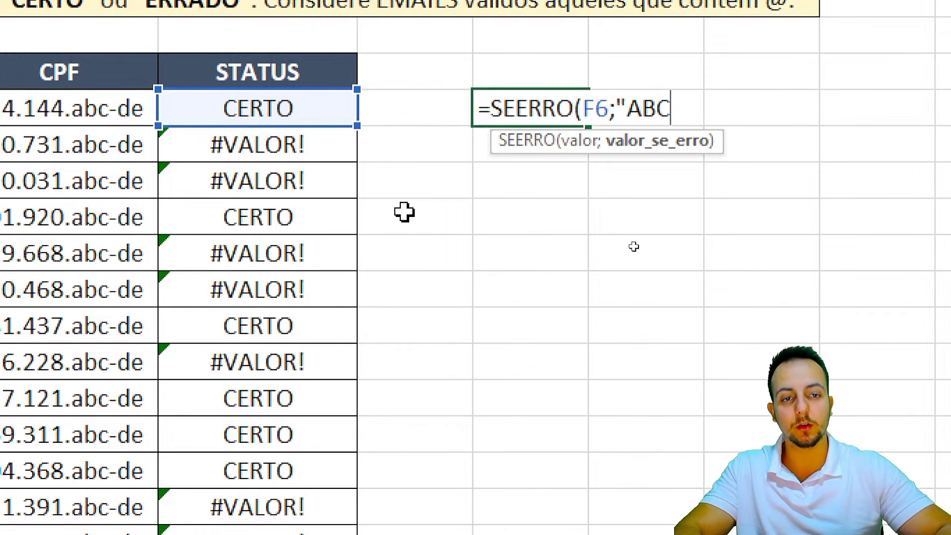
{"action": "type", "text": "\")"}
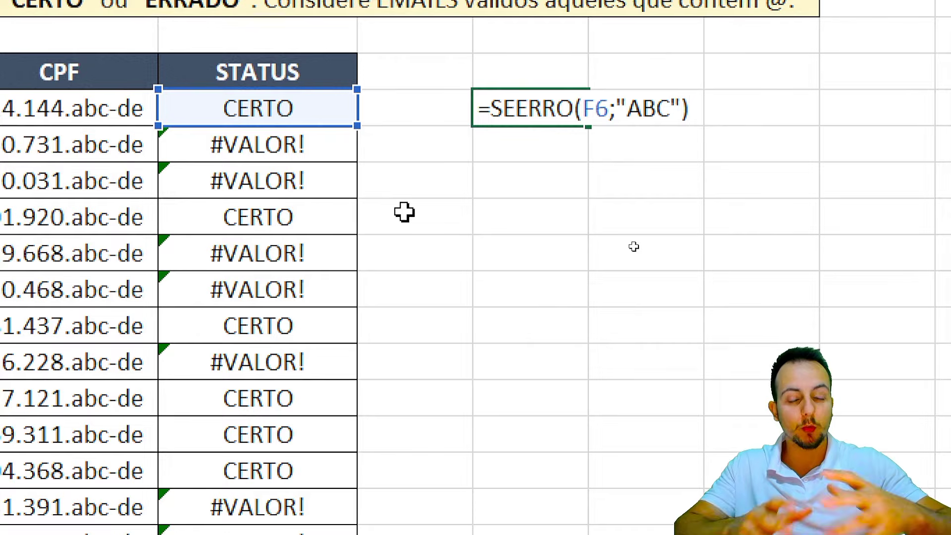
{"action": "key", "text": "Return"}
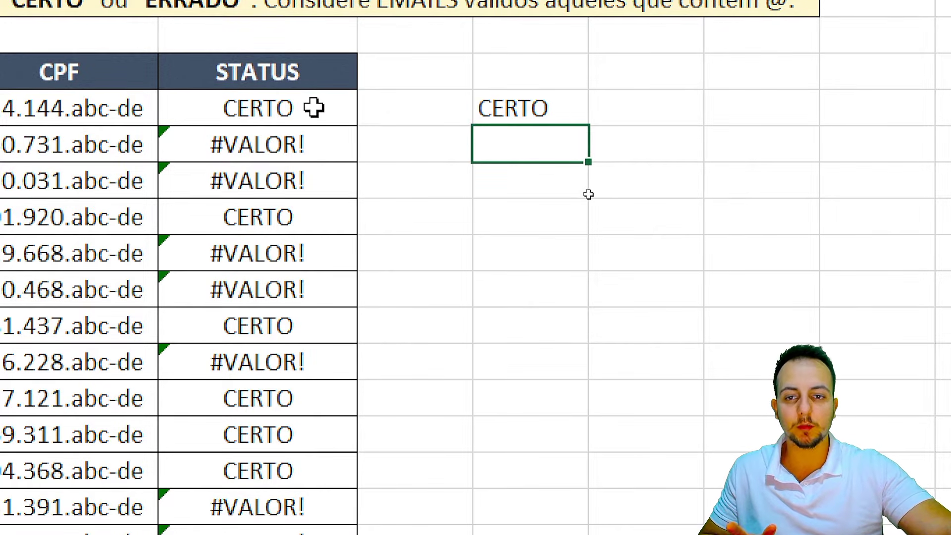
- Copy the SEERRO test formula from H6 down to H12
{"action": "left_click", "coordinate": [526, 108]}
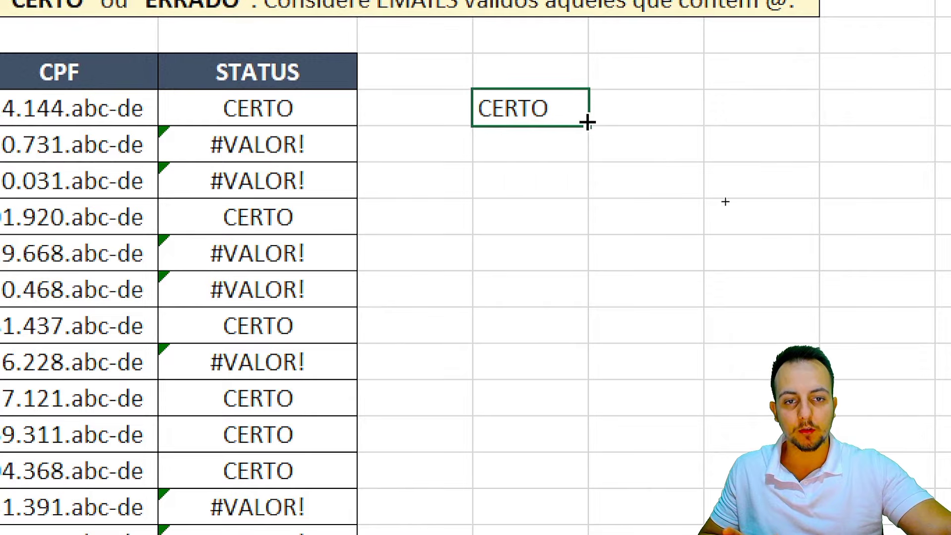
{"action": "left_click_drag", "start_coordinate": [588, 117], "coordinate": [550, 332]}
{"action": "left_click", "coordinate": [427, 377]}
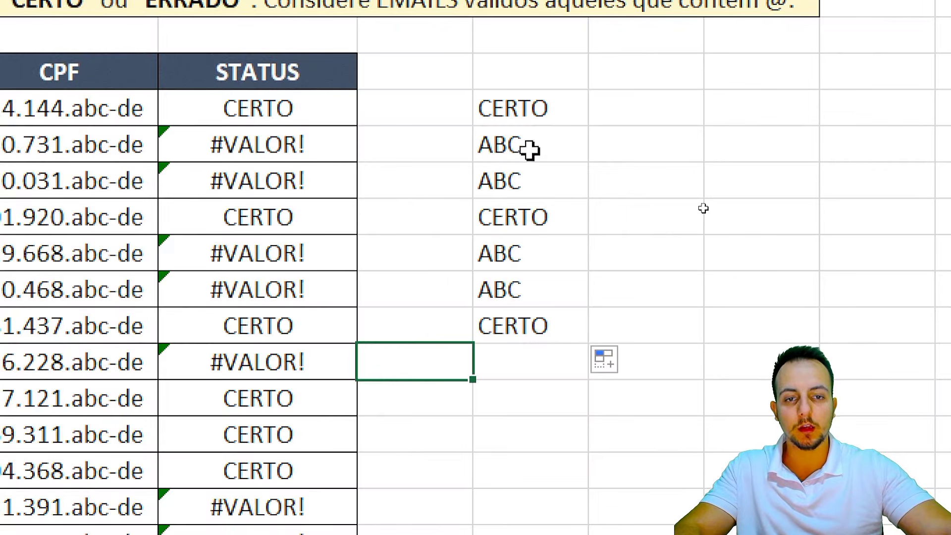
- Change the error value of the SEERRO formula in H6 to "ERRADO" and copy the formula down to H12
{"action": "double_click", "coordinate": [557, 108]}
{"action": "left_click_drag", "start_coordinate": [626, 108], "coordinate": [673, 108]}
{"action": "type", "text": "EERRO(F6;\"ERRADO"}
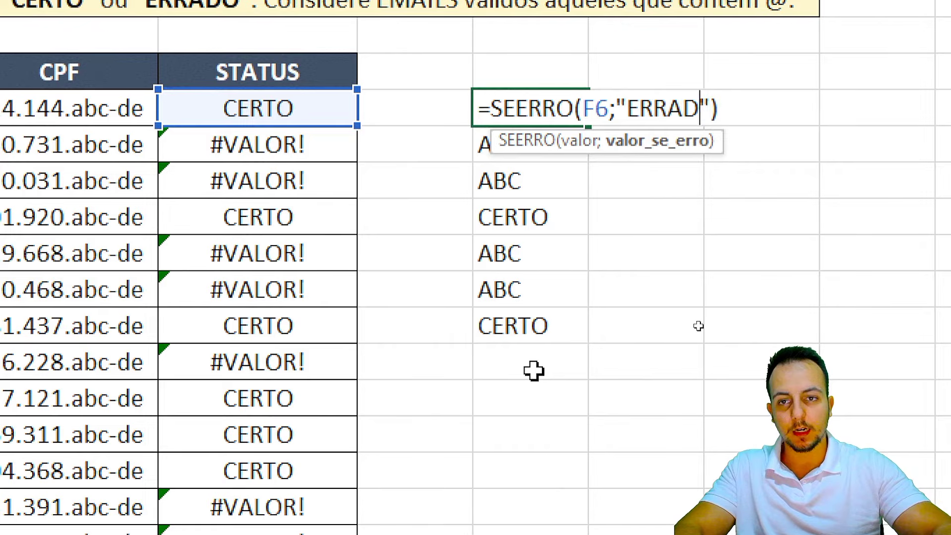
{"action": "key", "text": "Return"}
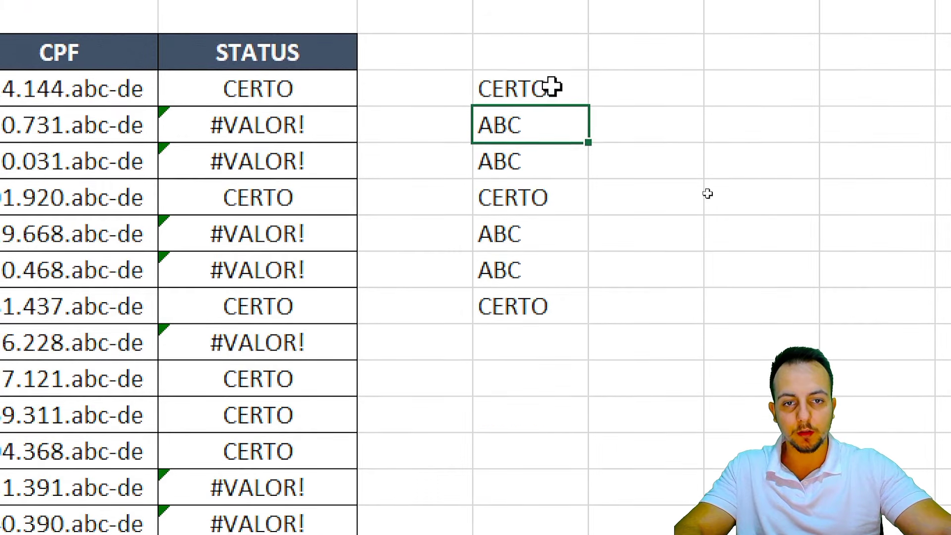
{"action": "left_click", "coordinate": [552, 125]}
{"action": "left_click_drag", "start_coordinate": [587, 144], "coordinate": [555, 378]}
{"action": "left_click_drag", "start_coordinate": [555, 341], "coordinate": [555, 341]}
{"action": "left_click", "coordinate": [398, 276]}
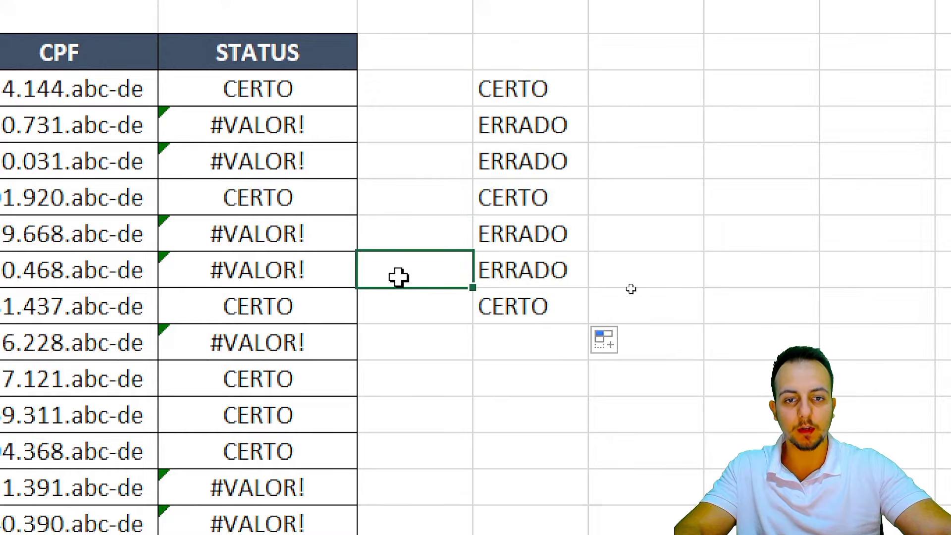
- Clear the SEERRO test formulas from H6:H12
{"action": "left_click", "coordinate": [399, 277]}
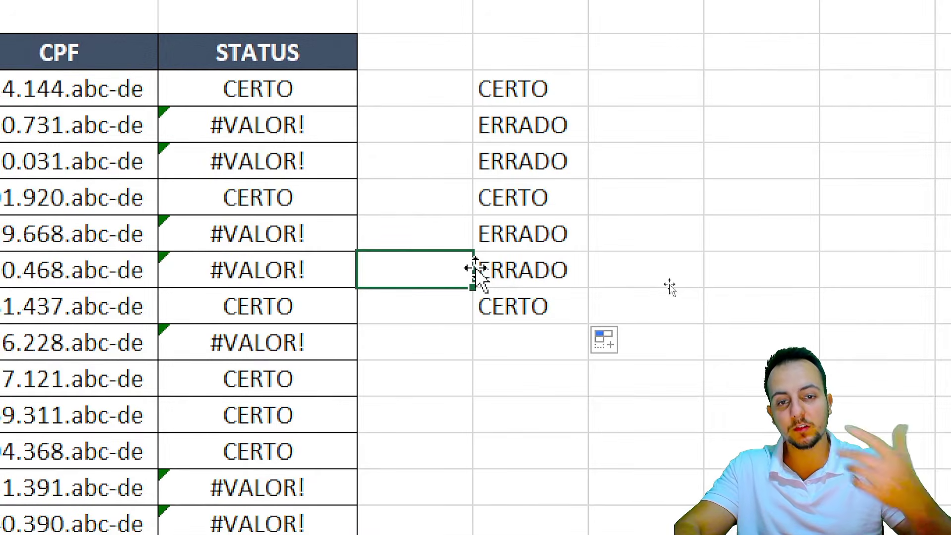
{"action": "left_click", "coordinate": [479, 271]}
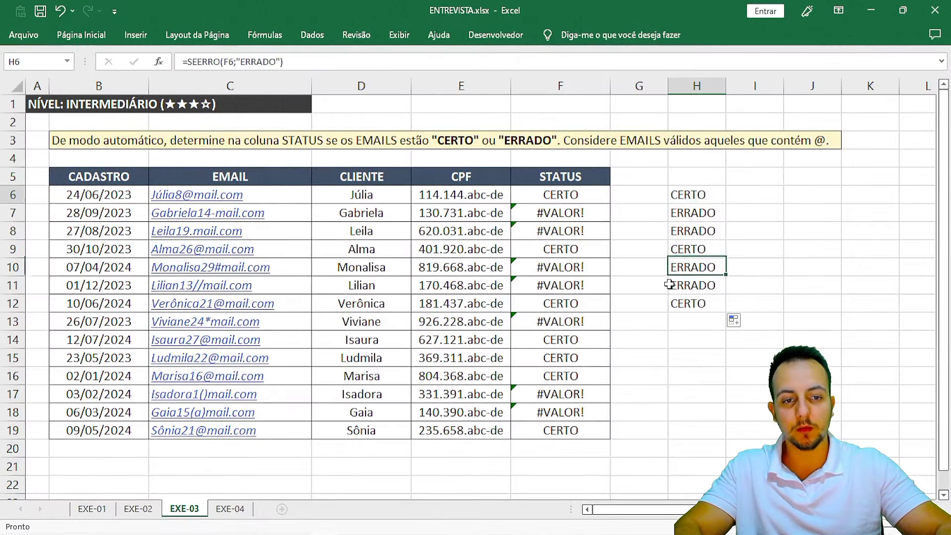
{"action": "left_click_drag", "start_coordinate": [671, 195], "coordinate": [671, 302]}
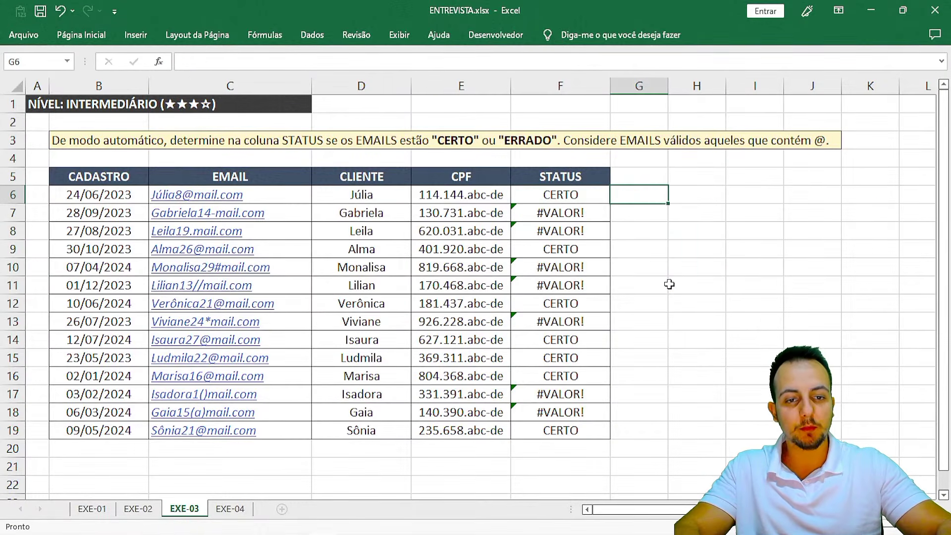
- Wrap the SE formula in F6 in SEERRO so that it returns "ERRADO" whenever the @ search fails
{"action": "key", "text": "Left"}
{"action": "key", "text": "Left"}
{"action": "key", "text": "Right"}
{"action": "key", "text": "F2"}
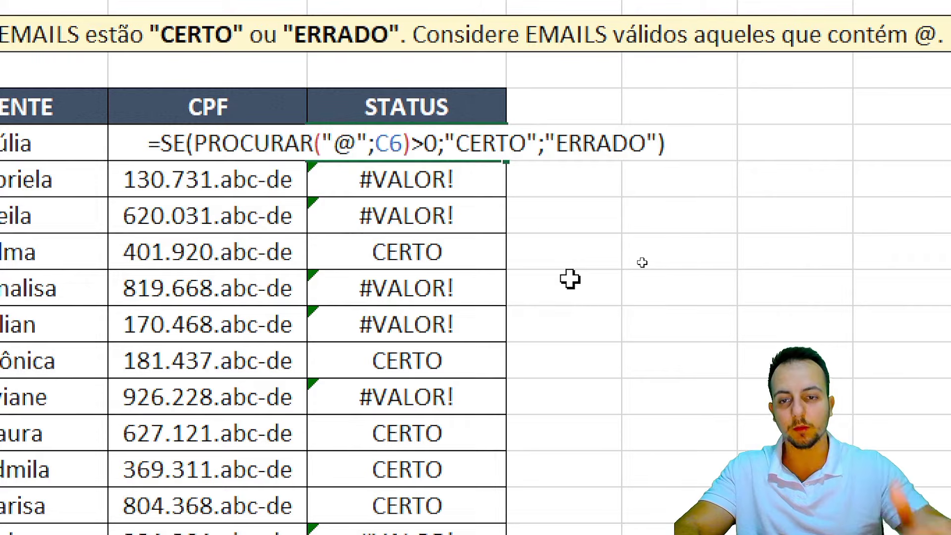
{"action": "left_click", "coordinate": [162, 147]}
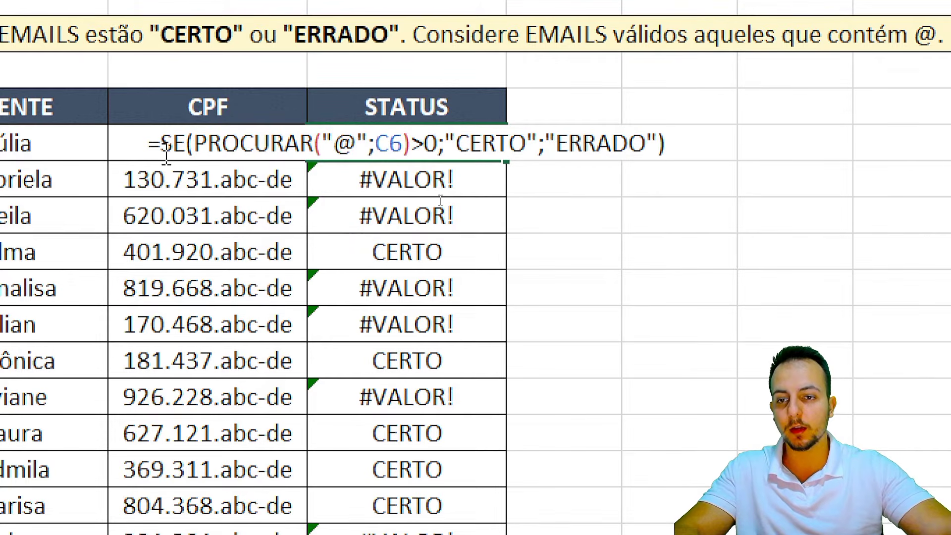
{"action": "type", "text": "SEE"}
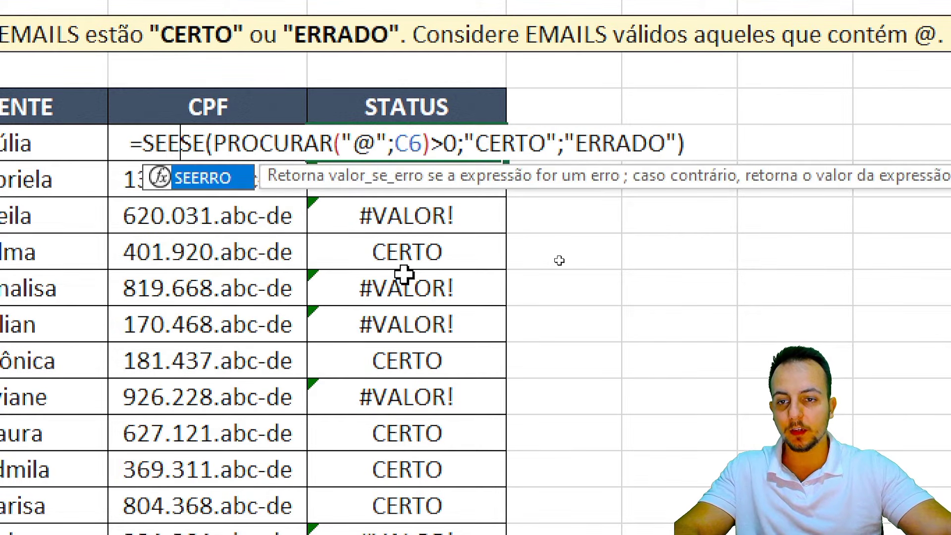
{"action": "key", "text": "Tab"}
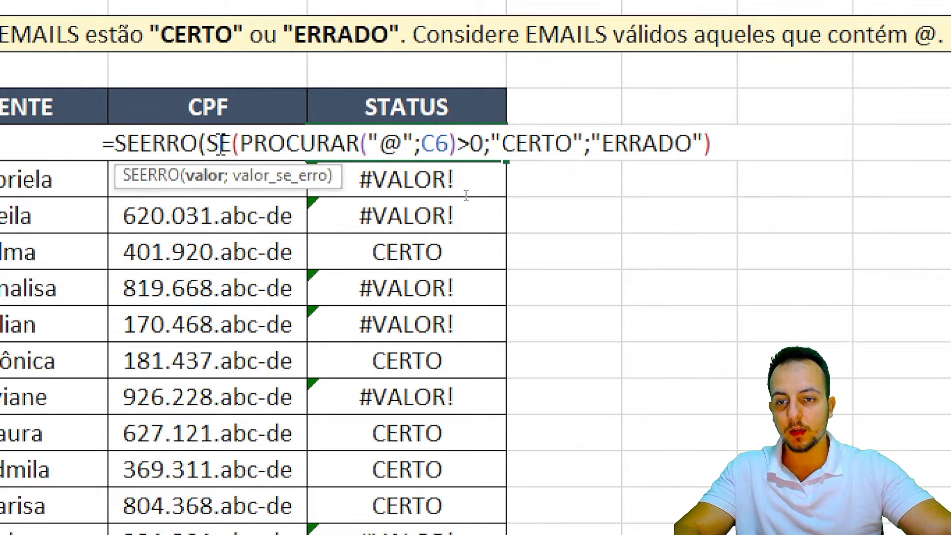
{"action": "left_click_drag", "start_coordinate": [210, 146], "coordinate": [741, 145]}
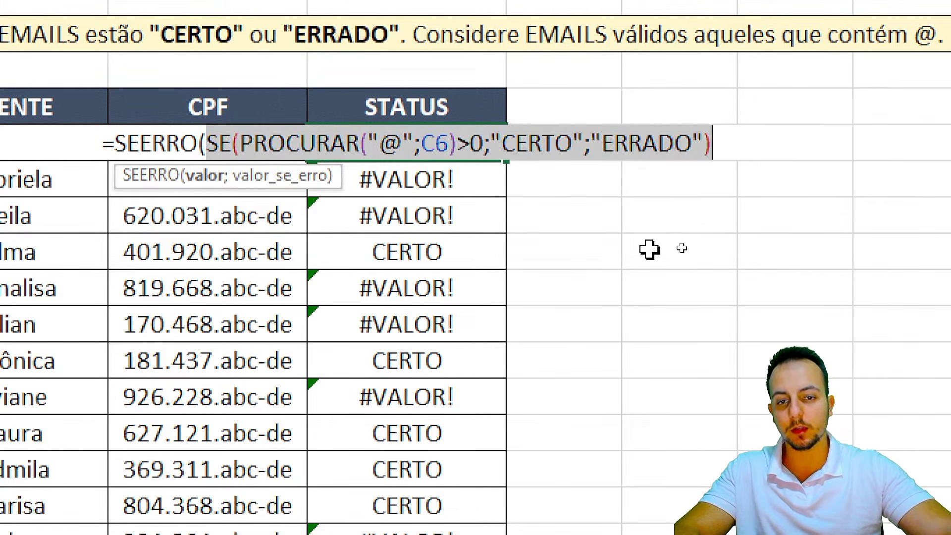
{"action": "mouse_move", "coordinate": [544, 211]}
{"action": "left_mouse_down"}
{"action": "mouse_move", "coordinate": [352, 218]}
{"action": "mouse_move", "coordinate": [492, 203]}
{"action": "left_mouse_up"}
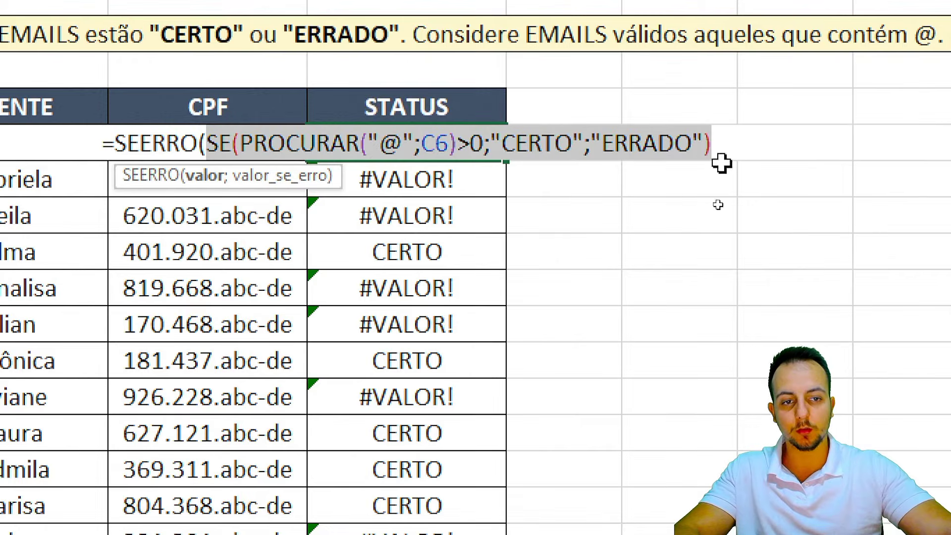
{"action": "left_click", "coordinate": [731, 151]}
{"action": "type", "text": ";\"E"}
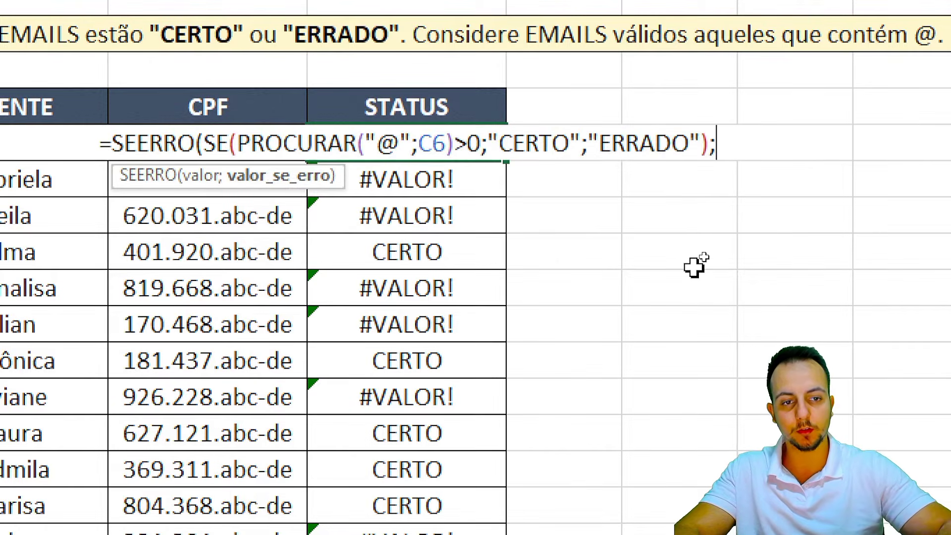
{"action": "type", "text": "RRADO\")"}
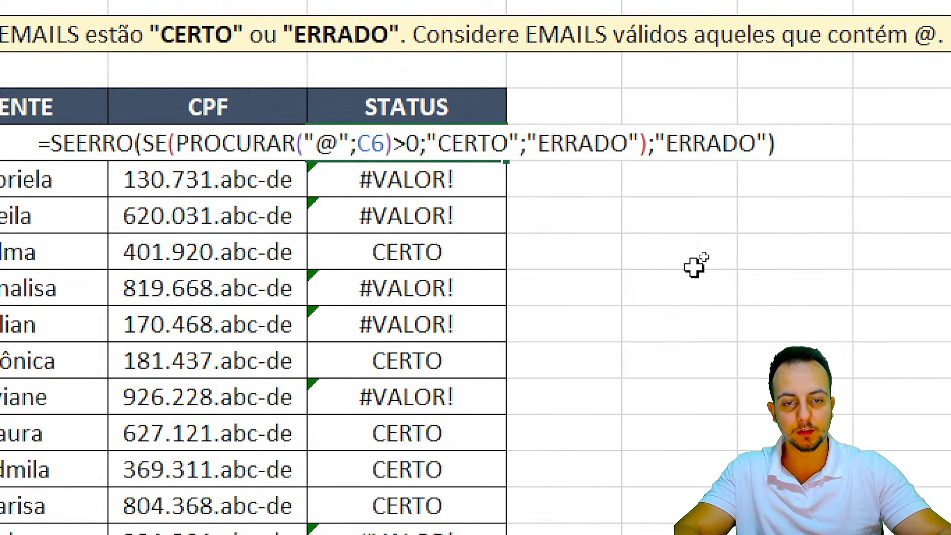
{"action": "key", "text": "Return"}
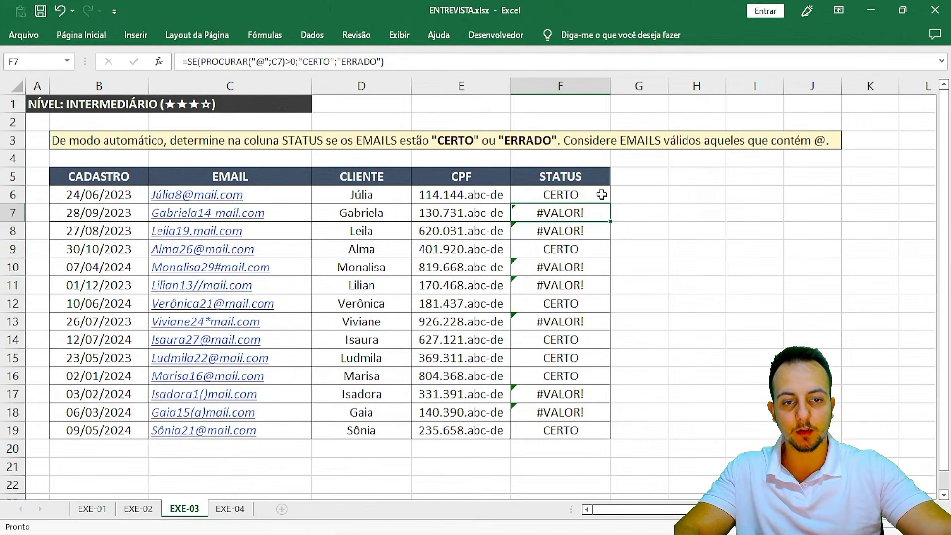
- Copy the SEERRO formula from F6 down the STATUS column to F19
{"action": "left_click", "coordinate": [601, 195]}
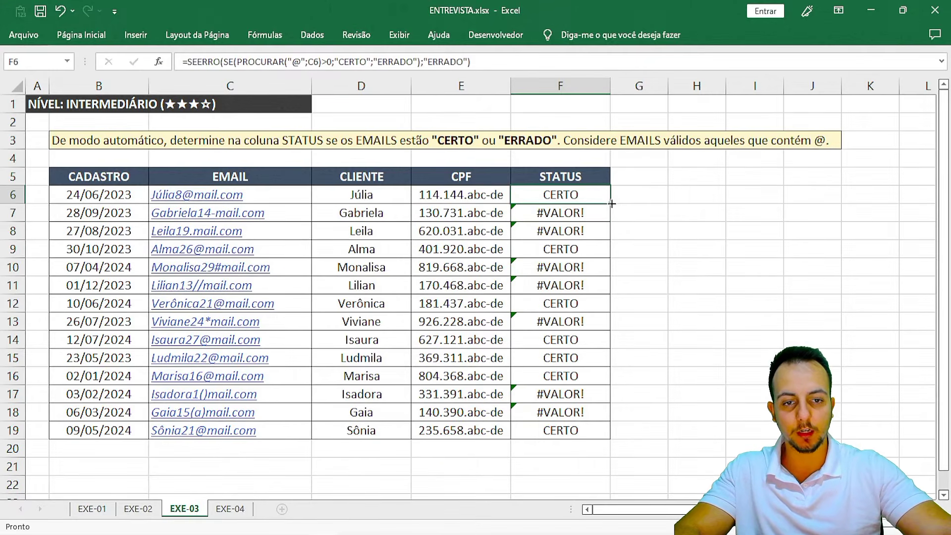
{"action": "left_click_drag", "start_coordinate": [609, 203], "coordinate": [582, 435]}
{"action": "left_click", "coordinate": [581, 362]}
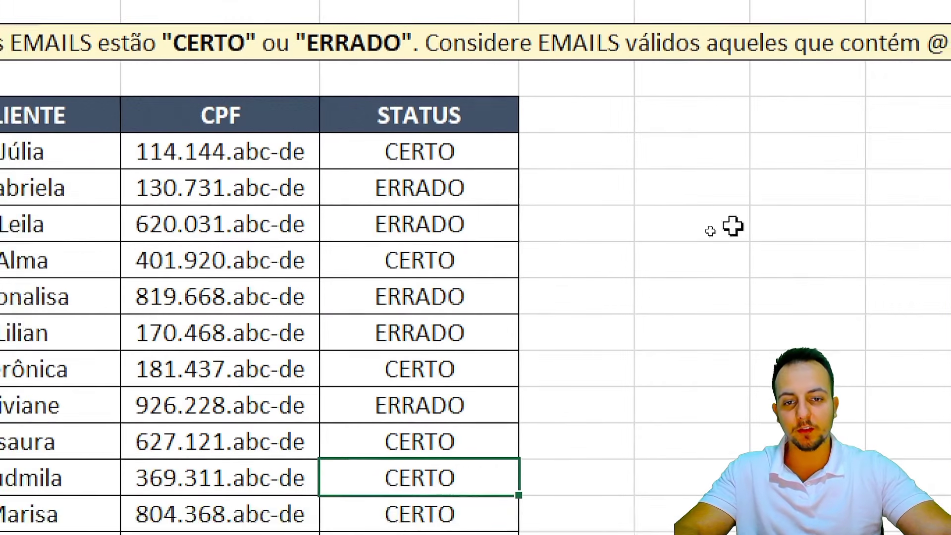
- Check the CERTO and ERRADO results in the first STATUS rows, marking them with temporary screen annotations
{"action": "key", "text": "ctrl+2"}
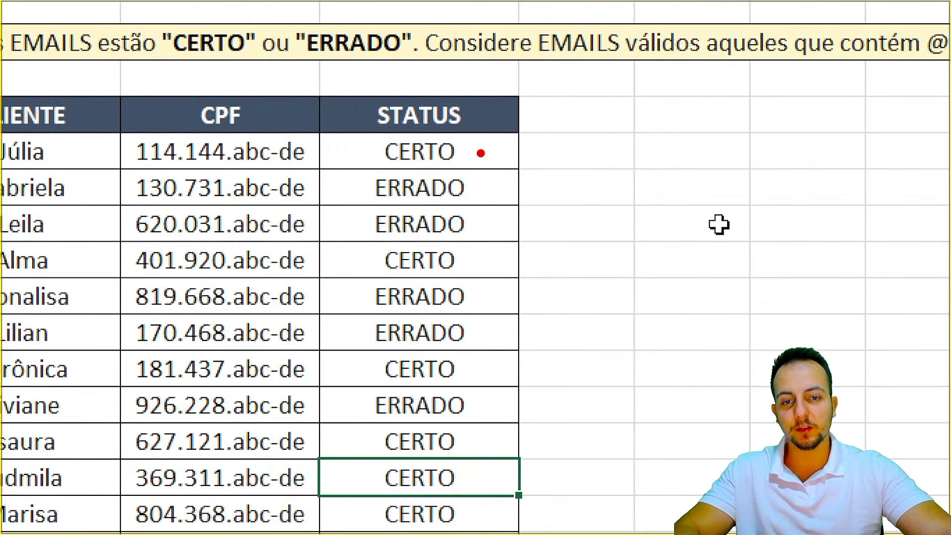
{"action": "left_click_drag", "start_coordinate": [476, 152], "coordinate": [610, 114]}
{"action": "left_click_drag", "start_coordinate": [479, 182], "coordinate": [599, 161]}
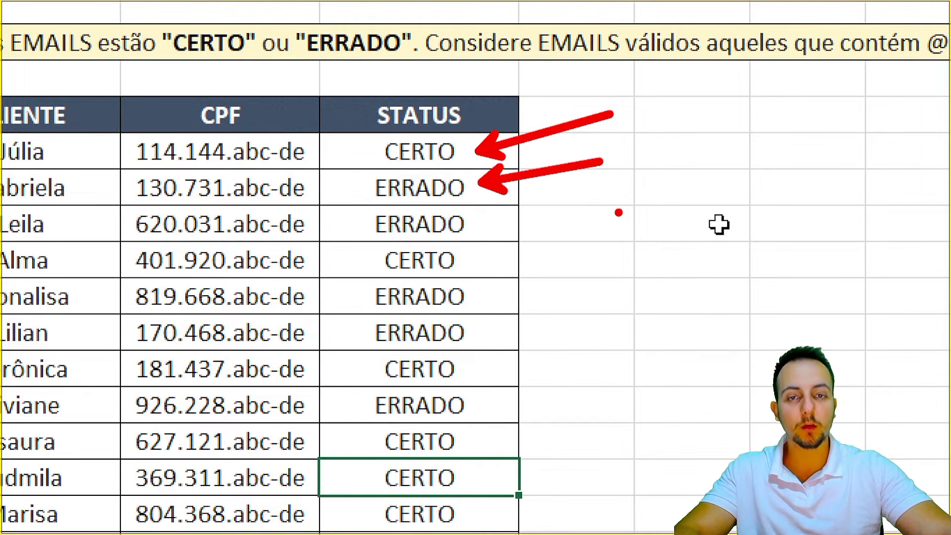
{"action": "key", "text": "Escape"}
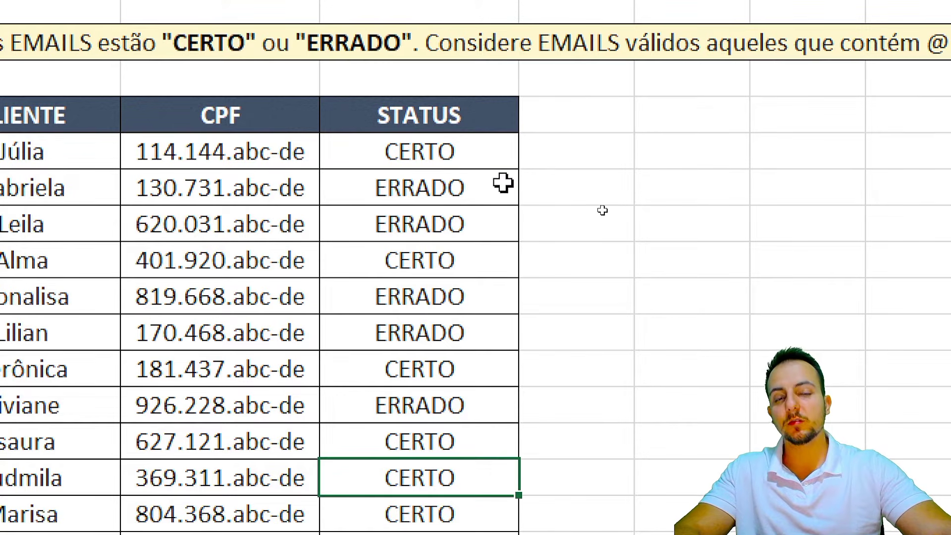
{"action": "left_click", "coordinate": [503, 183]}
{"action": "key", "text": "ctrl+2"}
{"action": "mouse_move", "coordinate": [357, 163]}
{"action": "left_mouse_down"}
{"action": "mouse_move", "coordinate": [442, 206]}
{"action": "mouse_move", "coordinate": [475, 209]}
{"action": "mouse_move", "coordinate": [615, 294]}
{"action": "left_mouse_up"}
{"action": "key", "text": "Escape"}
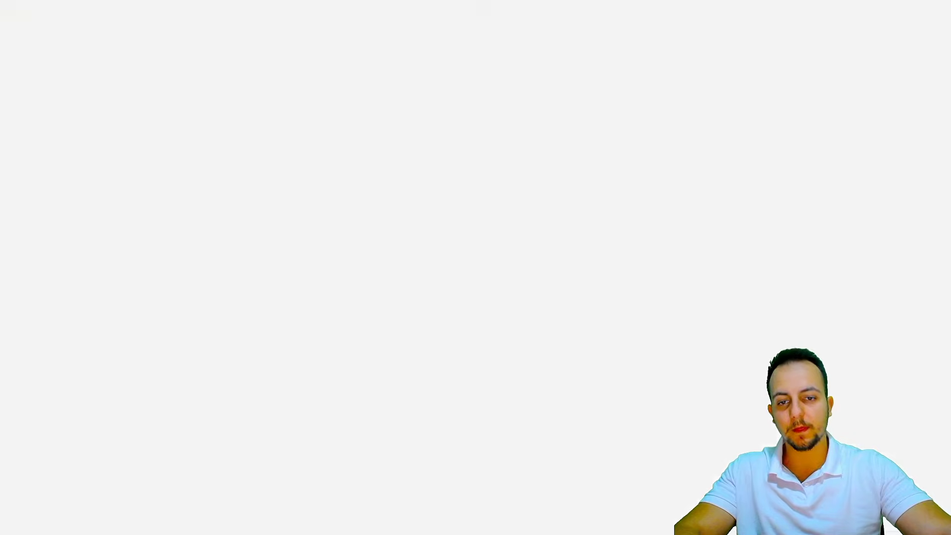
- Test the STATUS formula by replacing the hyphen with @ in the email in C7, and undo that edit
{"action": "double_click", "coordinate": [420, 191]}
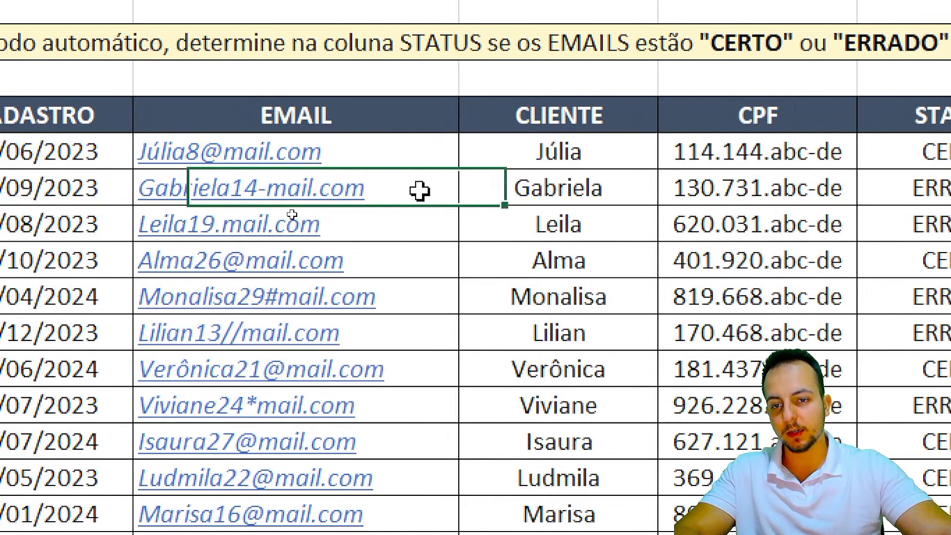
{"action": "left_click_drag", "start_coordinate": [258, 187], "coordinate": [265, 187]}
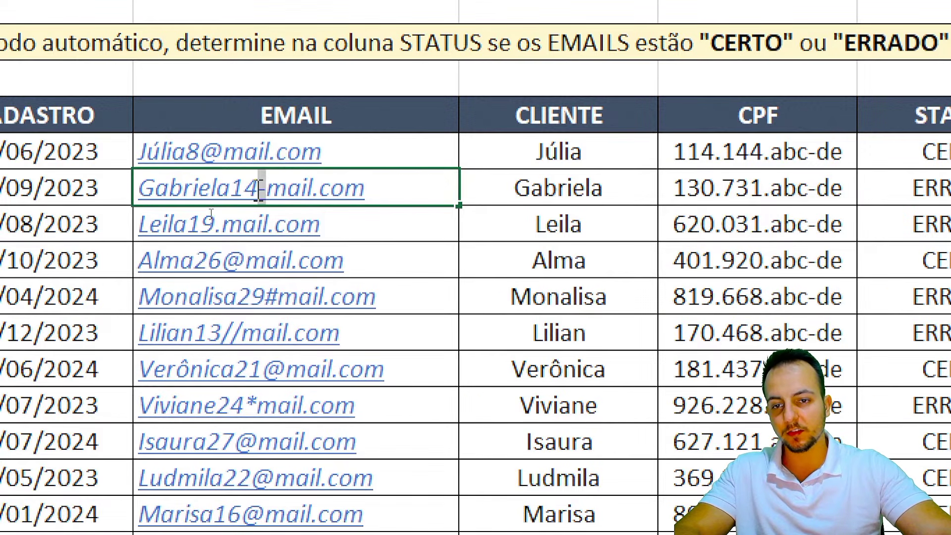
{"action": "type", "text": "@"}
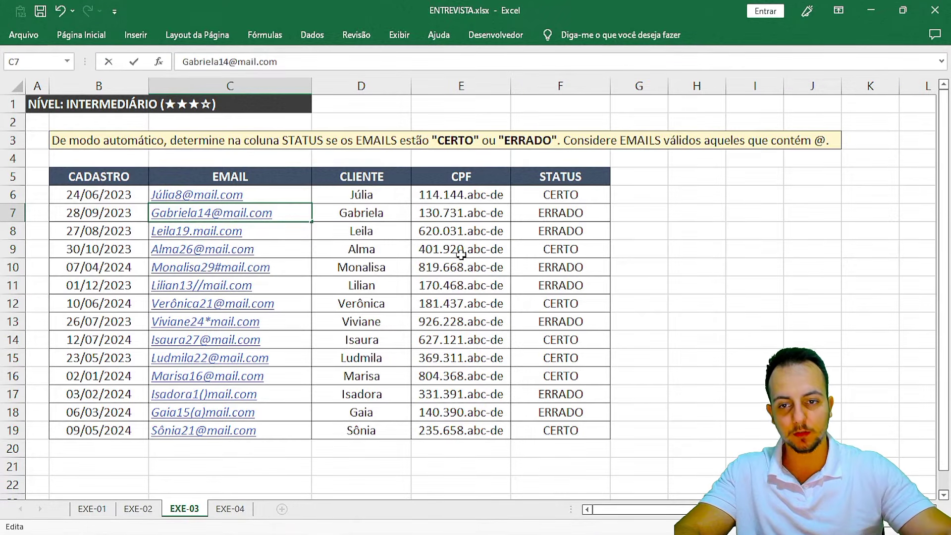
{"action": "key", "text": "Return"}
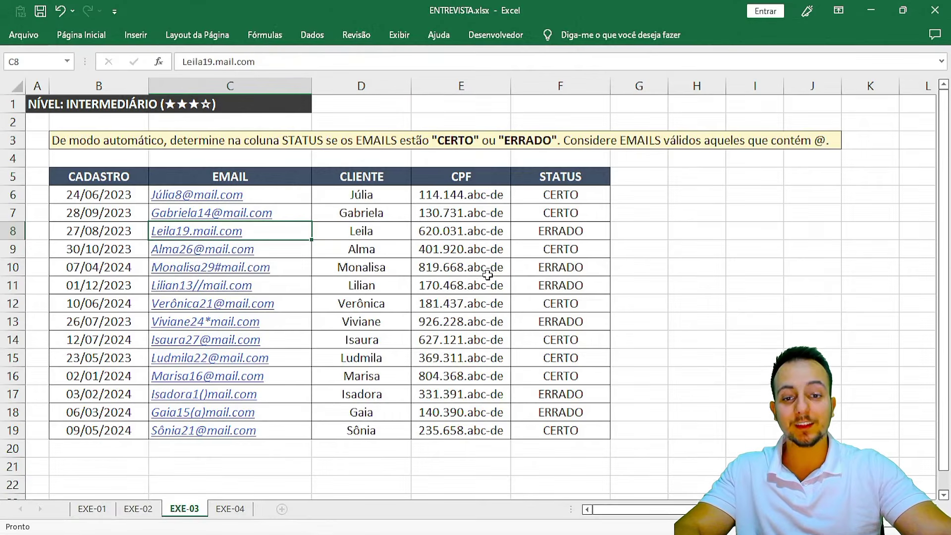
{"action": "key", "text": "ctrl+z"}
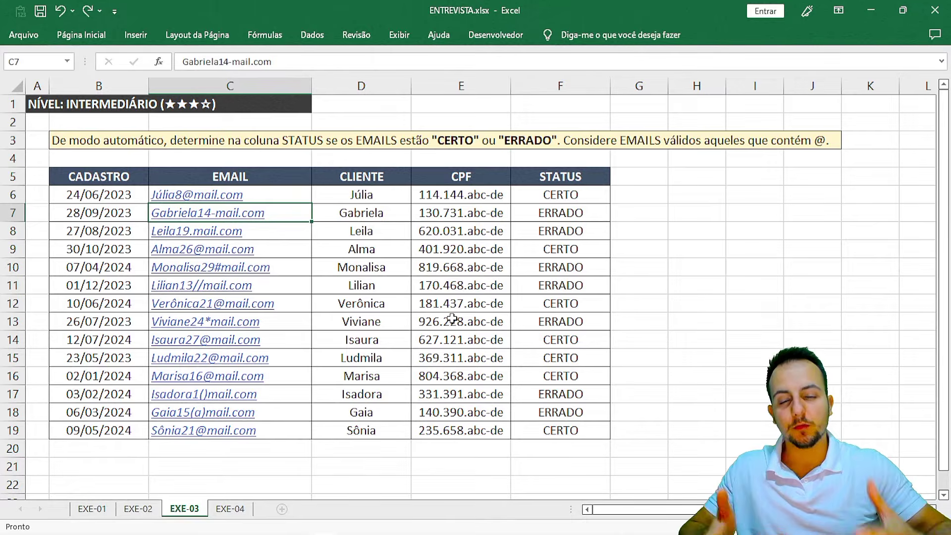
- Open the EXE-04 sheet and review its PROJETO, PREVISÃO INVESTIMENTO and PREVISÃO LUCRO columns
{"action": "left_click", "coordinate": [231, 509]}
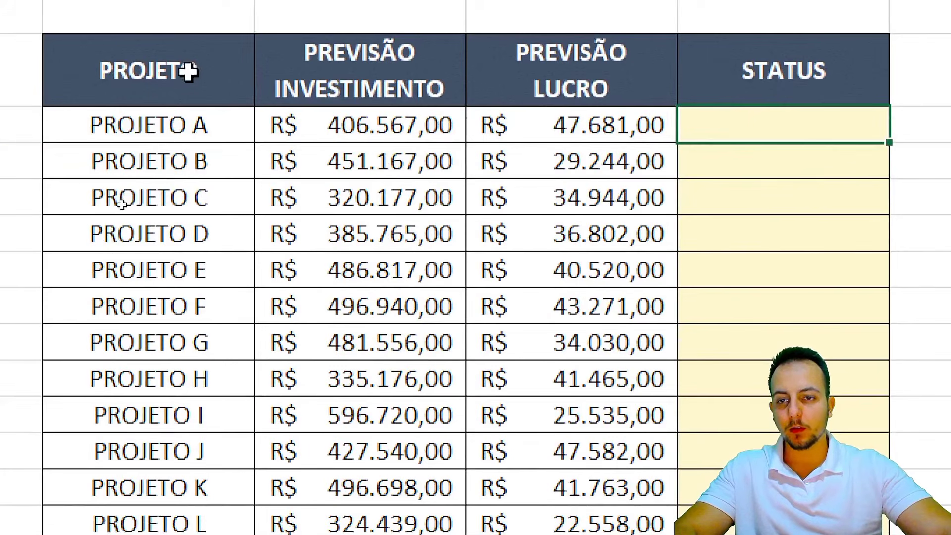
{"action": "left_click_drag", "start_coordinate": [134, 180], "coordinate": [107, 470]}
{"action": "left_click_drag", "start_coordinate": [160, 362], "coordinate": [185, 377]}
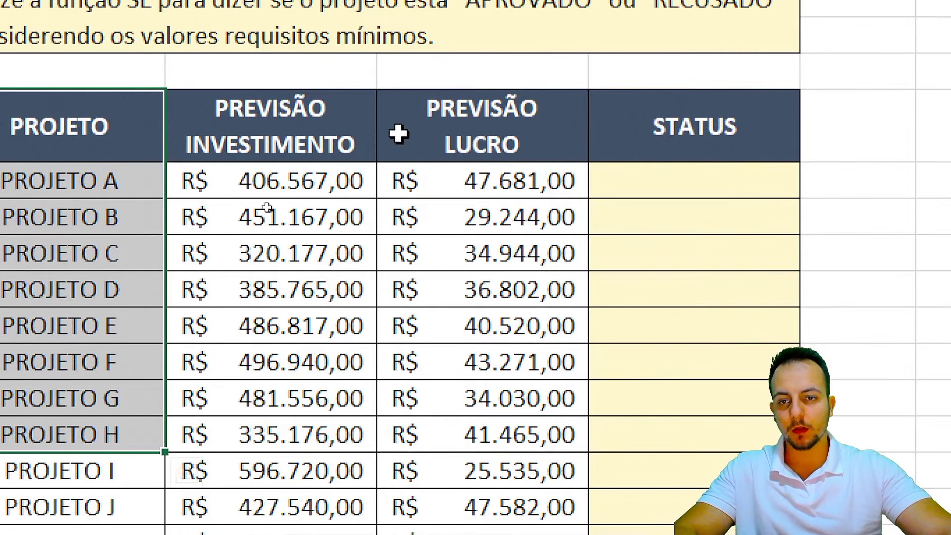
{"action": "left_click_drag", "start_coordinate": [424, 80], "coordinate": [400, 196]}
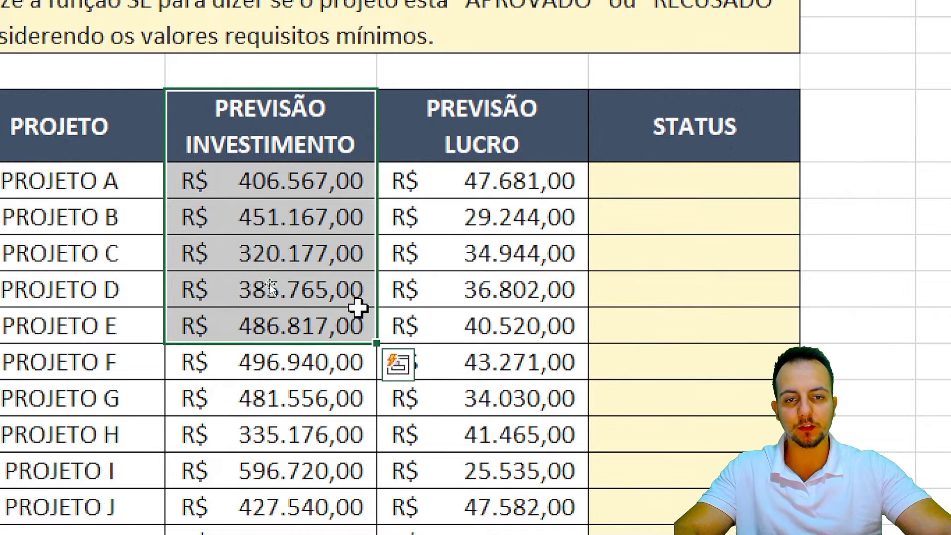
{"action": "left_click_drag", "start_coordinate": [537, 131], "coordinate": [497, 304]}
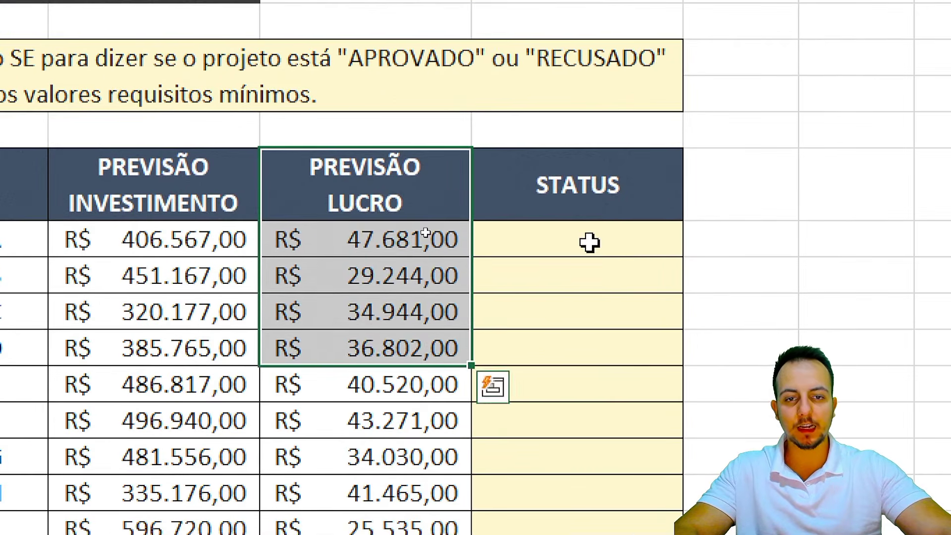
- Try the entries APROVADO and RECUSADO in the first STATUS cell, E7, discarding both
{"action": "left_click", "coordinate": [708, 184]}
{"action": "type", "text": "APROVADO"}
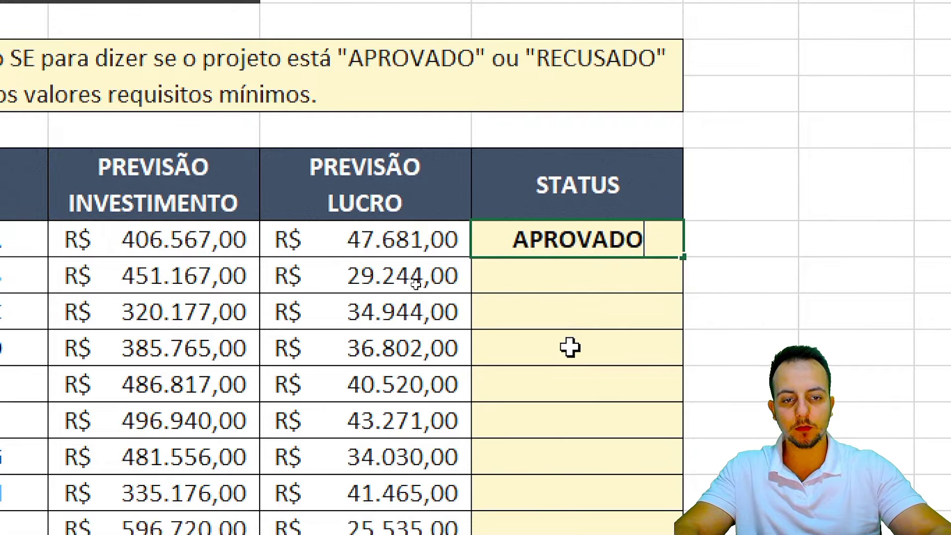
{"action": "key", "text": "Escape"}
{"action": "type", "text": "RECUSADO"}
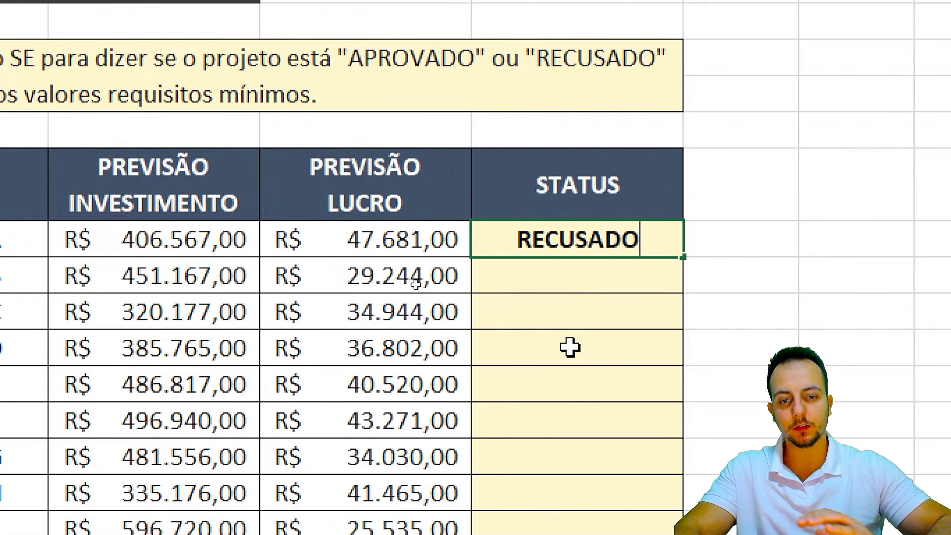
{"action": "key", "text": "Escape"}
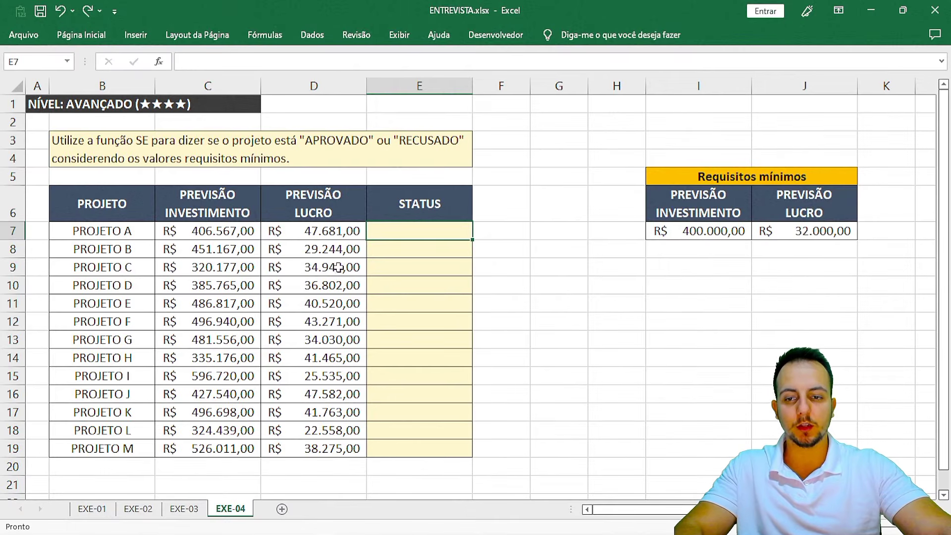
- Examine the investment and profit forecasts of PROJETO A and PROJETO B against the minimum requirements
{"action": "left_click_drag", "start_coordinate": [191, 233], "coordinate": [287, 251]}
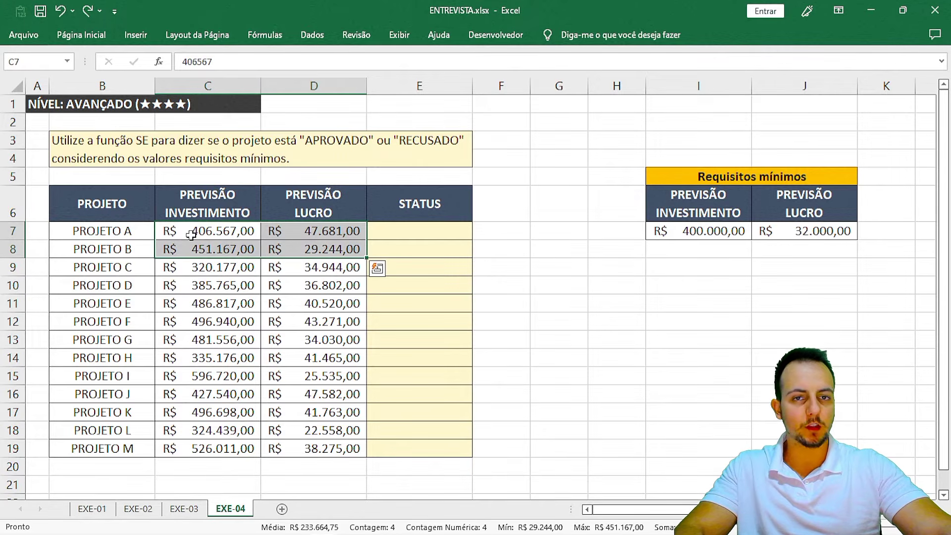
{"action": "key", "text": "ctrl+q"}
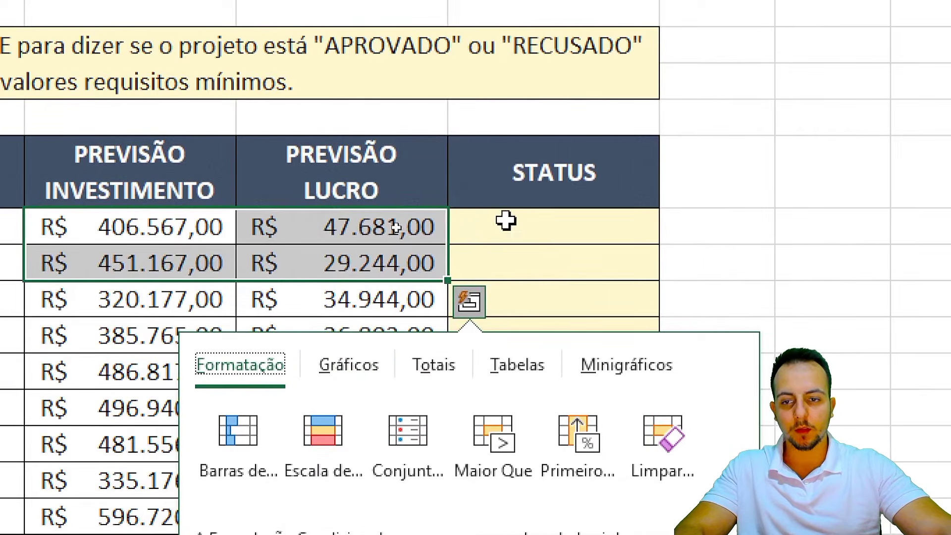
{"action": "left_click", "coordinate": [399, 228]}
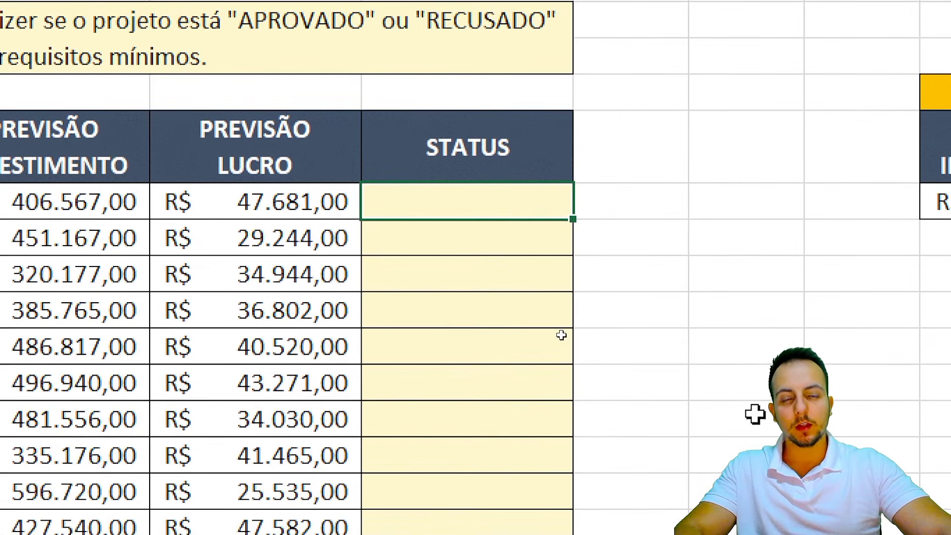
{"action": "left_click", "coordinate": [392, 243]}
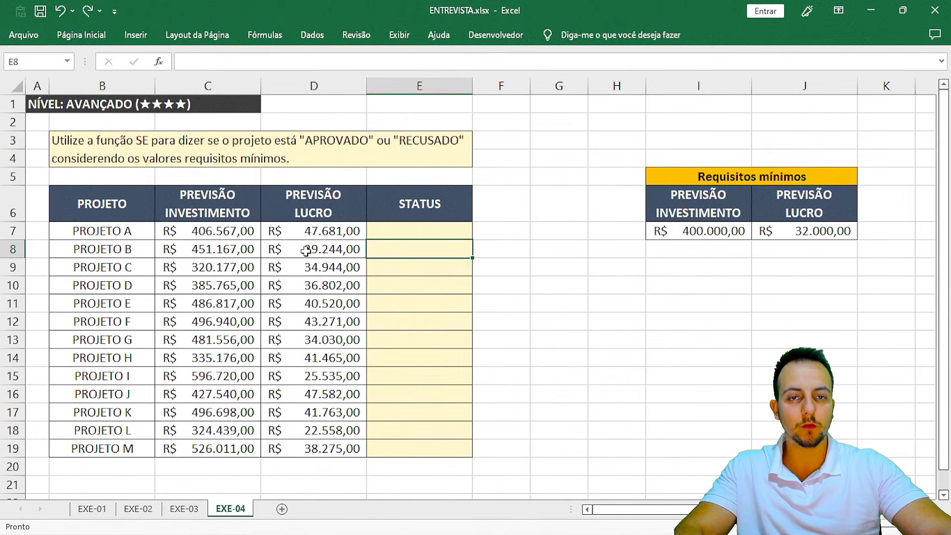
{"action": "left_click_drag", "start_coordinate": [251, 242], "coordinate": [339, 251]}
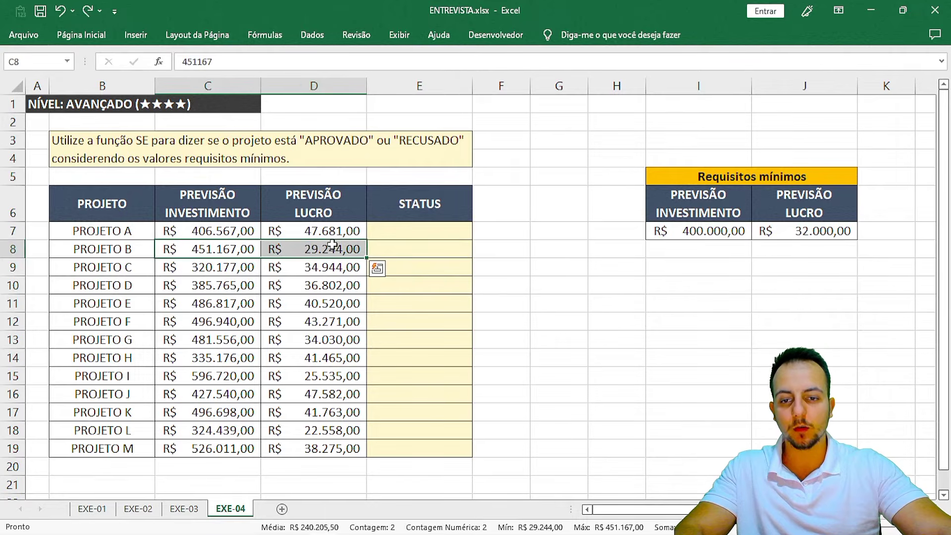
- Try the example entries RECUSADO in E8 and APROVADO in E7, and clear both STATUS cells
{"action": "left_click", "coordinate": [379, 246]}
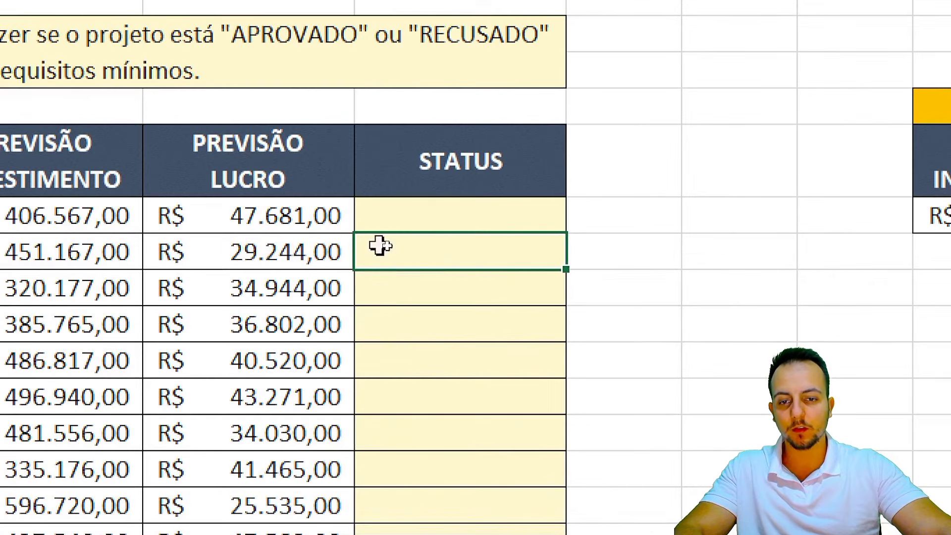
{"action": "type", "text": "RECUSADO"}
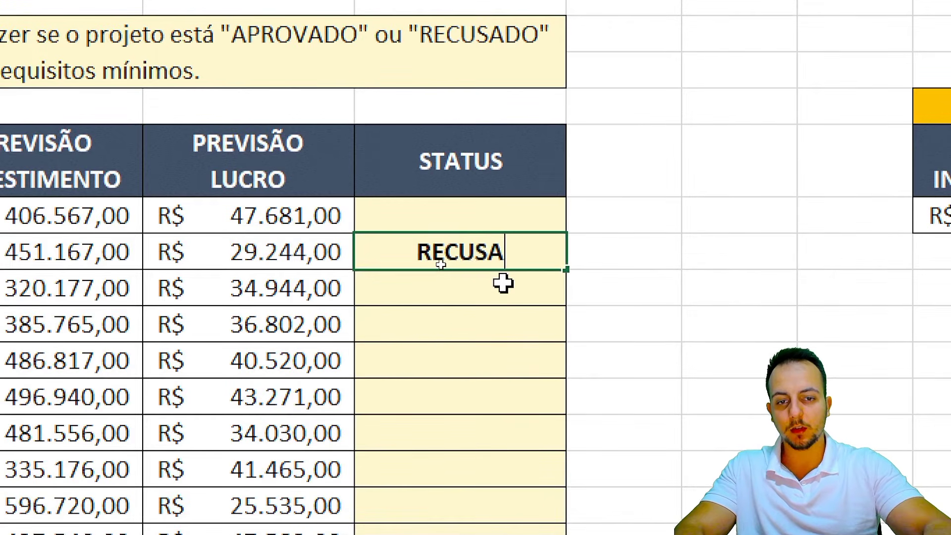
{"action": "key", "text": "Return"}
{"action": "key", "text": "Up"}
{"action": "key", "text": "Up"}
{"action": "type", "text": "APROVADO"}
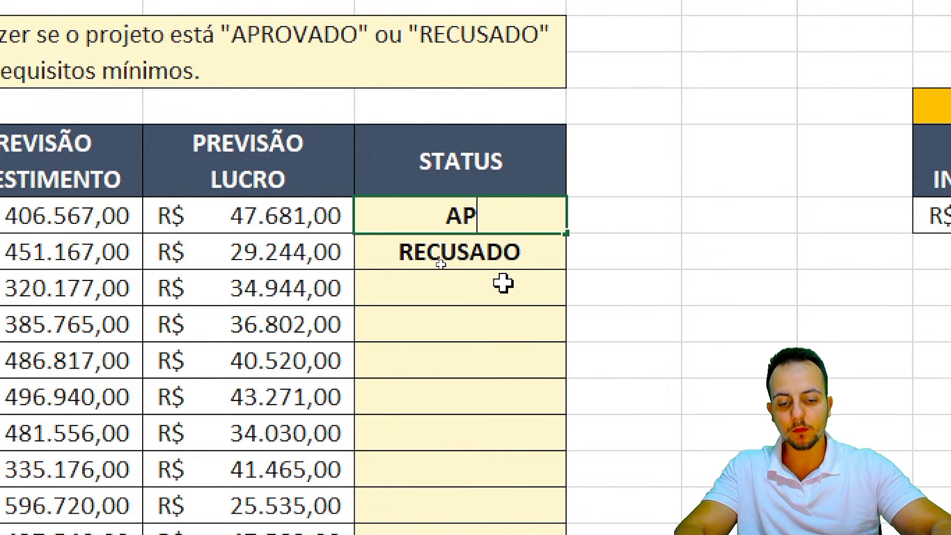
{"action": "key", "text": "Return"}
{"action": "key", "text": "Up"}
{"action": "key", "text": "shift+Down"}
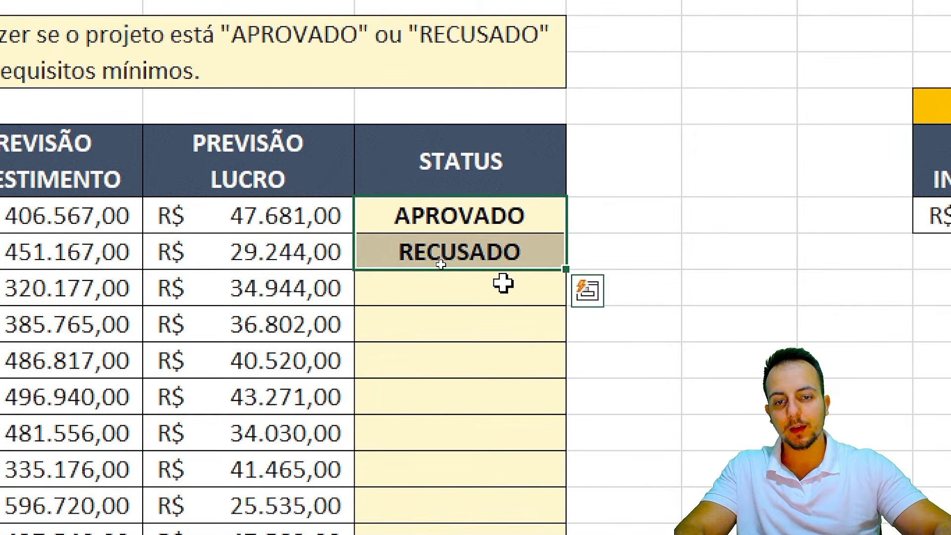
{"action": "key", "text": "Delete"}
- Start an SE formula in the first STATUS cell, E7
{"action": "key", "text": "shift+Up"}
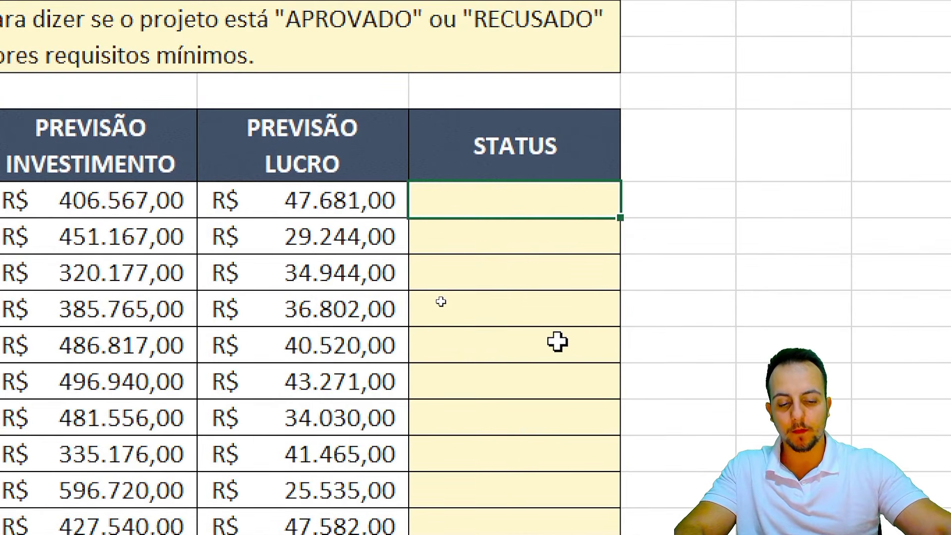
{"action": "type", "text": "=SE"}
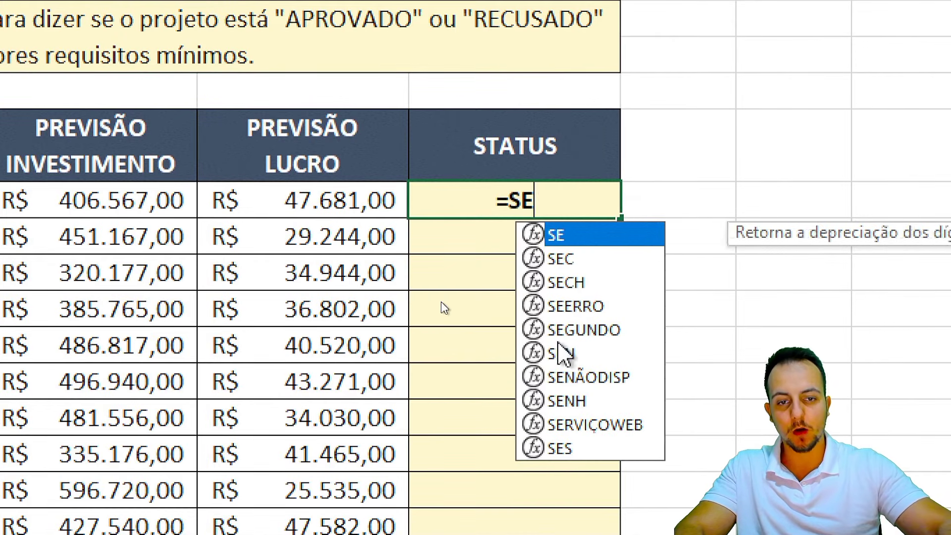
{"action": "double_click", "coordinate": [573, 236]}
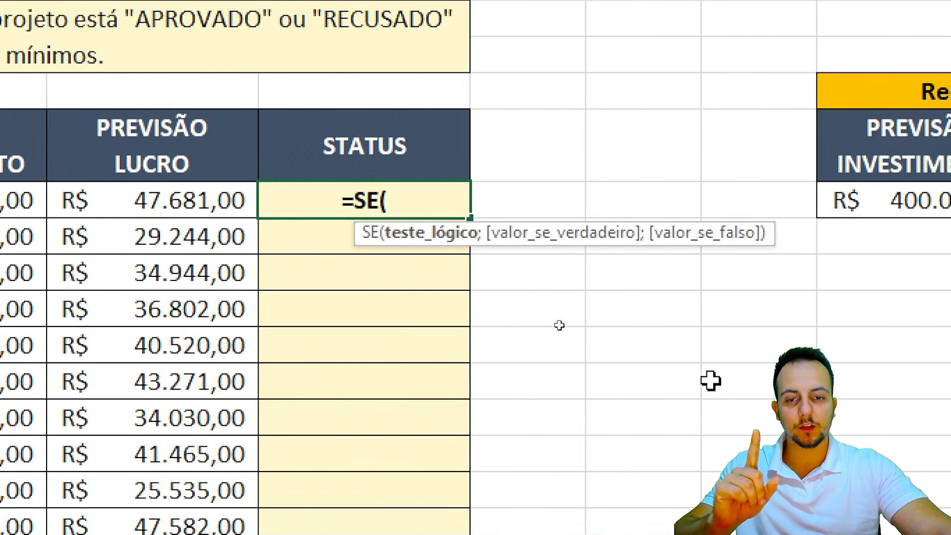
- Try the E function inside SE with three empty argument separators, and remove it from the formula
{"action": "type", "text": "E"}
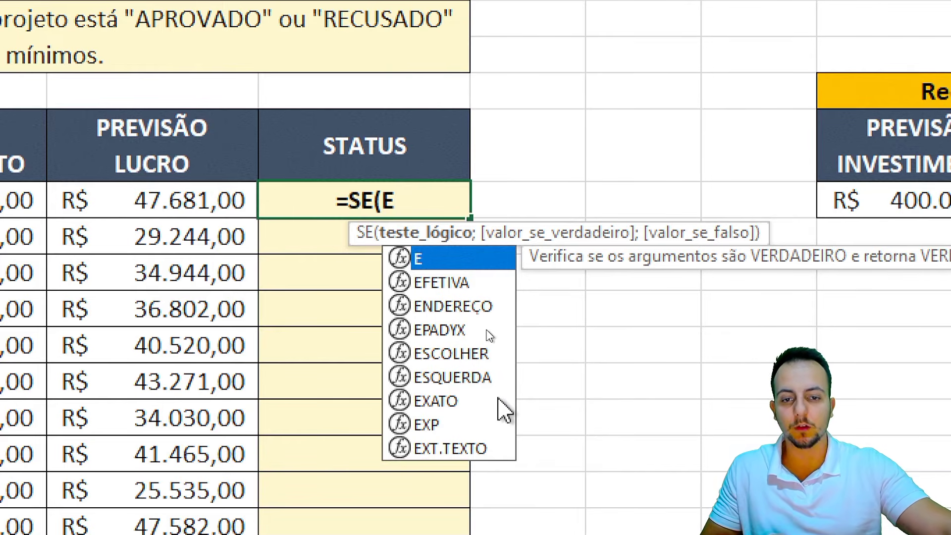
{"action": "double_click", "coordinate": [450, 260]}
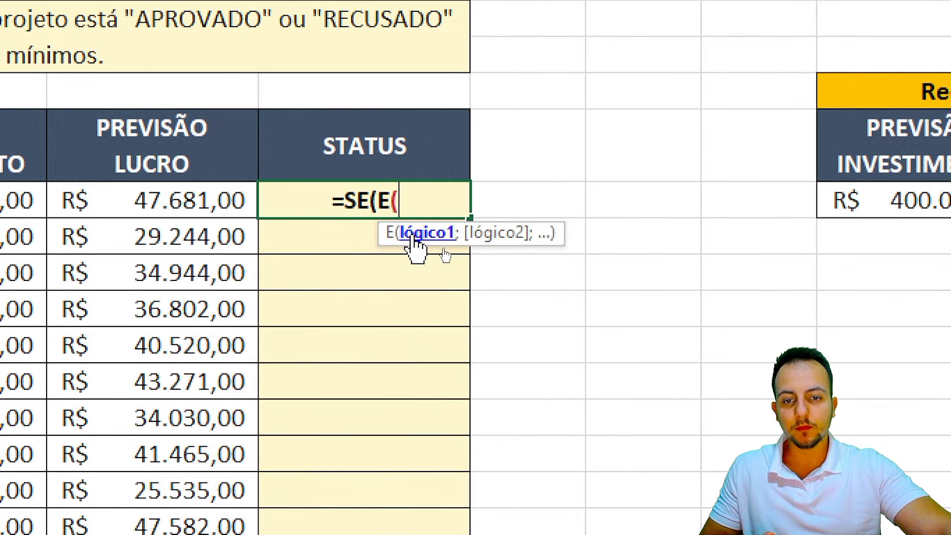
{"action": "type", "text": ";"}
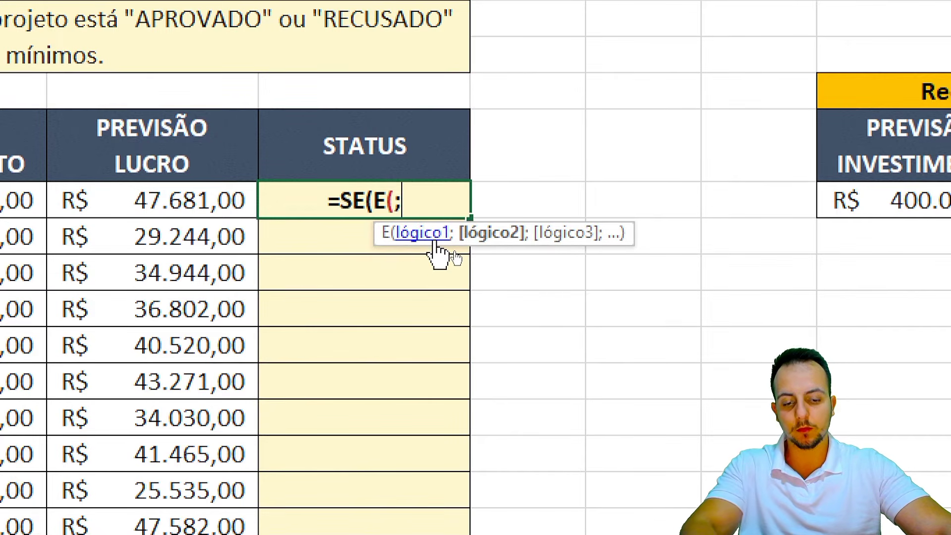
{"action": "type", "text": ";"}
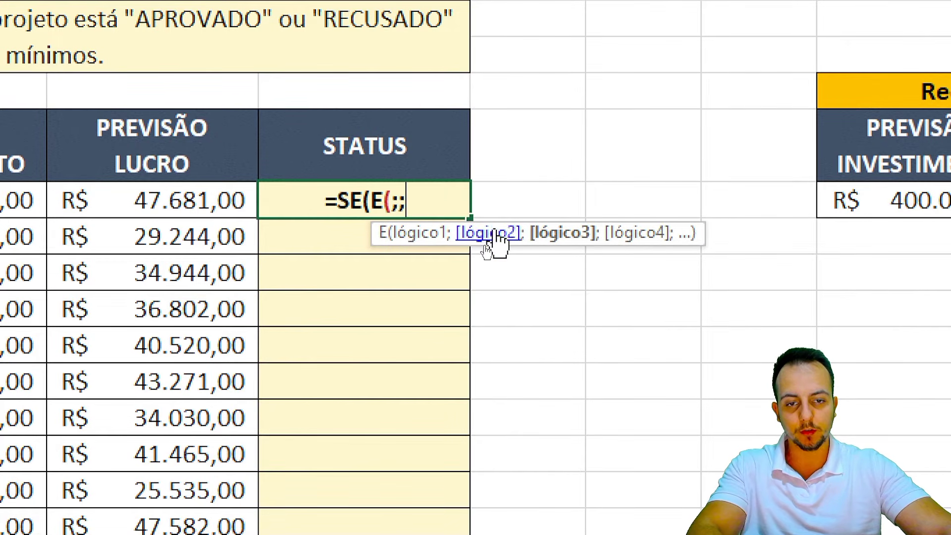
{"action": "type", "text": ";"}
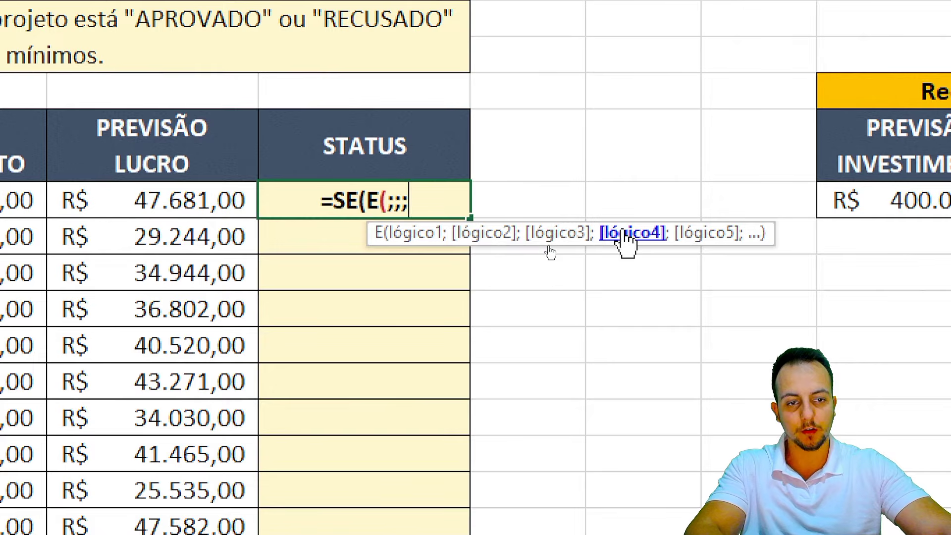
{"action": "key", "text": "BackSpace"}
{"action": "key", "text": "BackSpace"}
{"action": "key", "text": "BackSpace"}
{"action": "key", "text": "BackSpace"}
{"action": "key", "text": "BackSpace"}
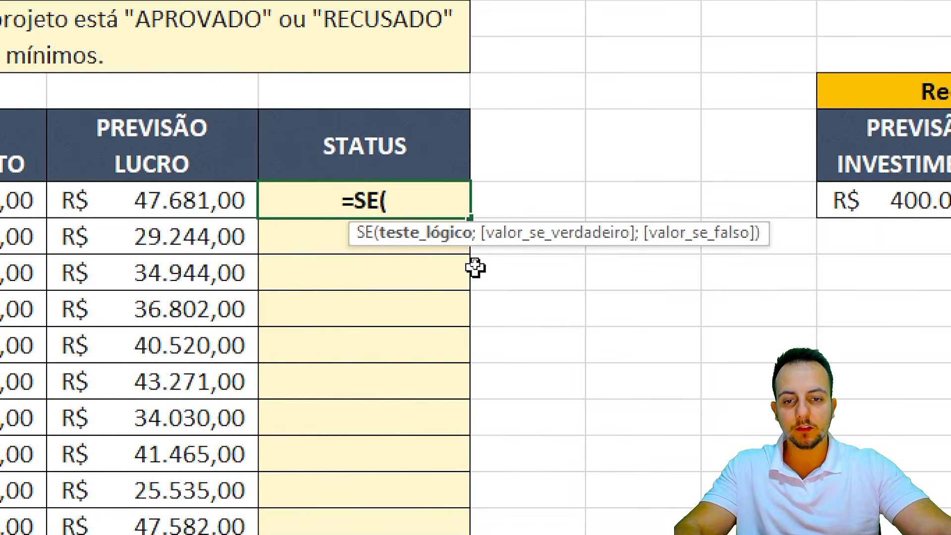
- Nest the E function as the logical test, with C7>=$I$7 as its first condition using an absolute reference
{"action": "type", "text": "E"}
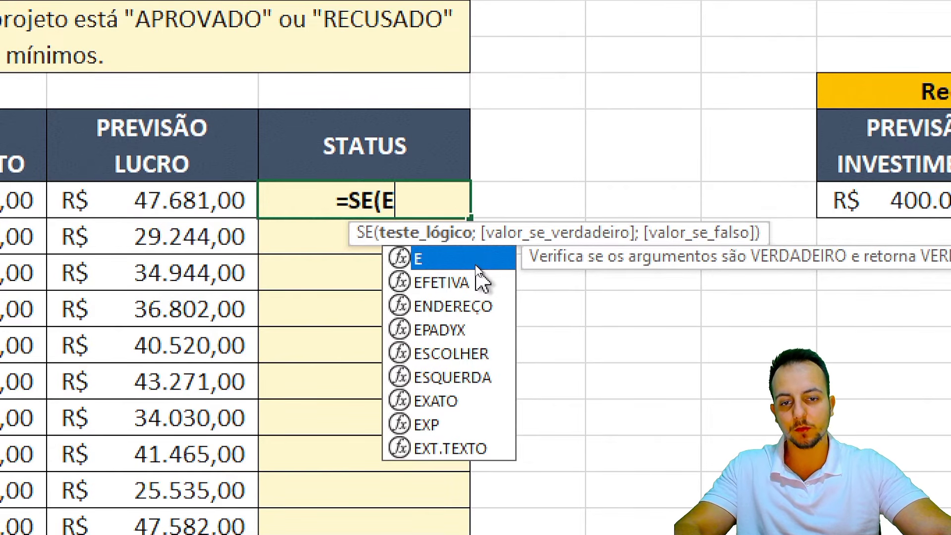
{"action": "type", "text": "("}
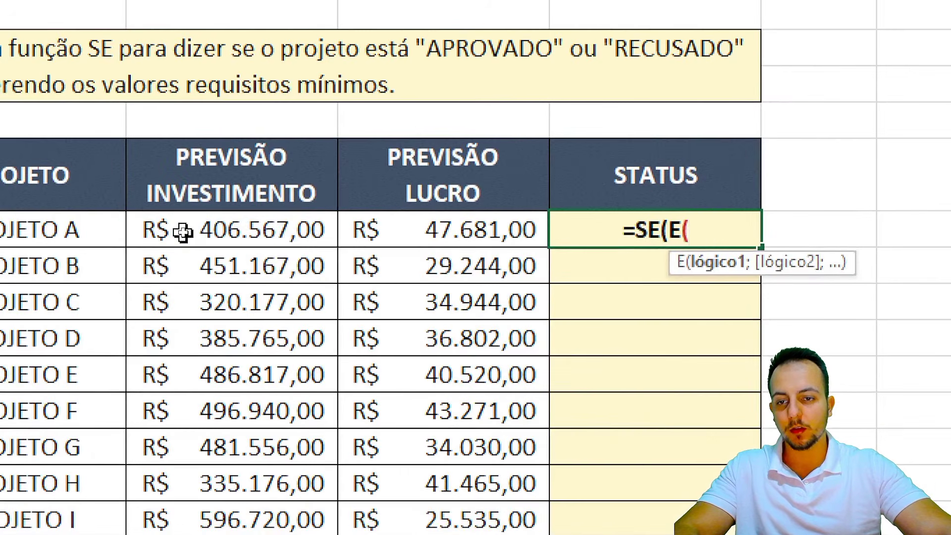
{"action": "left_click", "coordinate": [184, 232]}
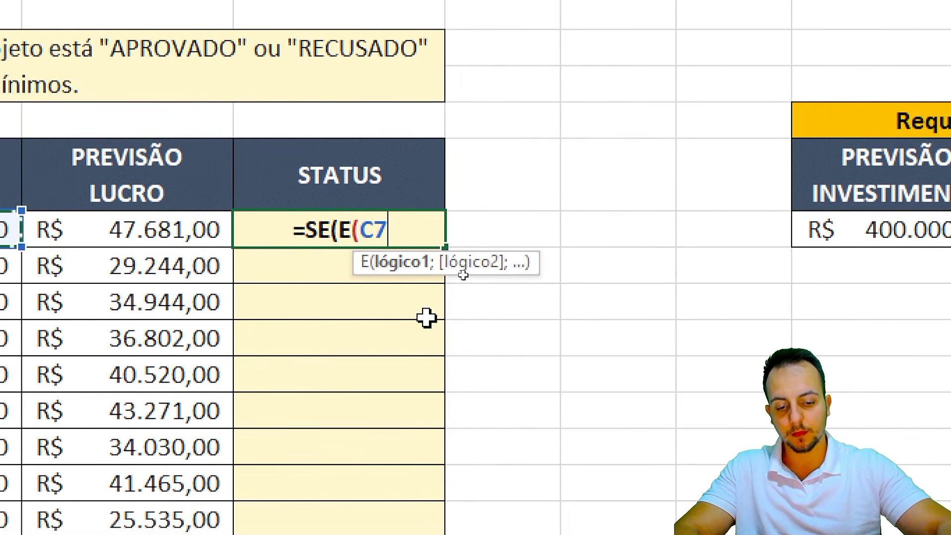
{"action": "type", "text": ">"}
{"action": "type", "text": "="}
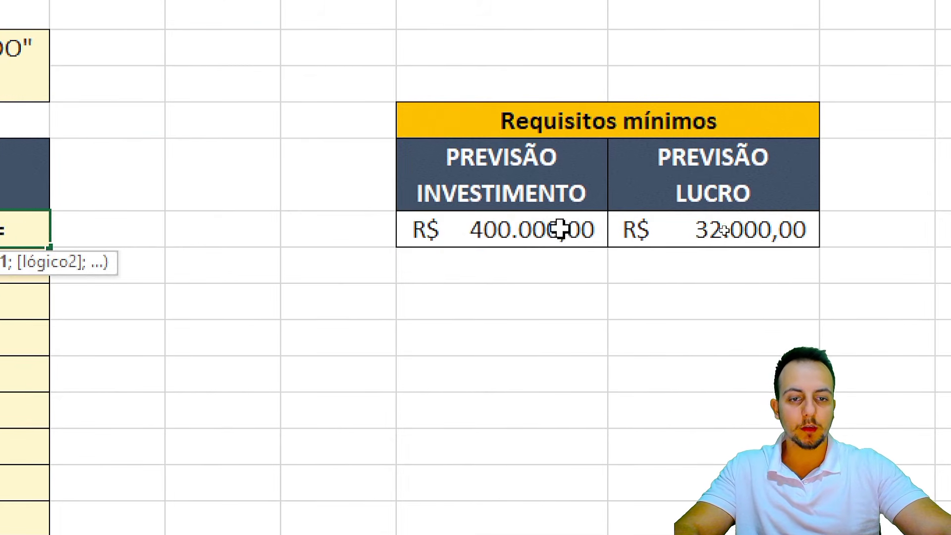
{"action": "left_click", "coordinate": [866, 229]}
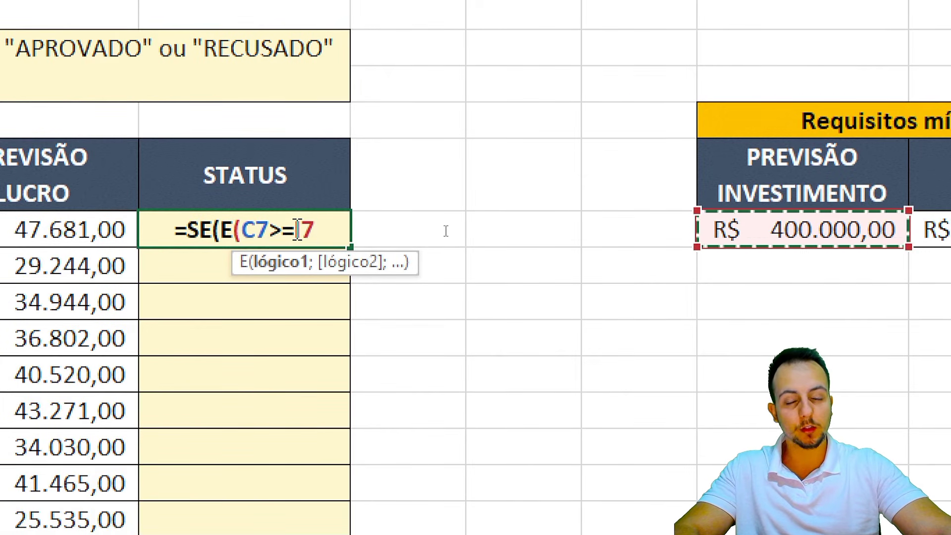
{"action": "double_click", "coordinate": [303, 230]}
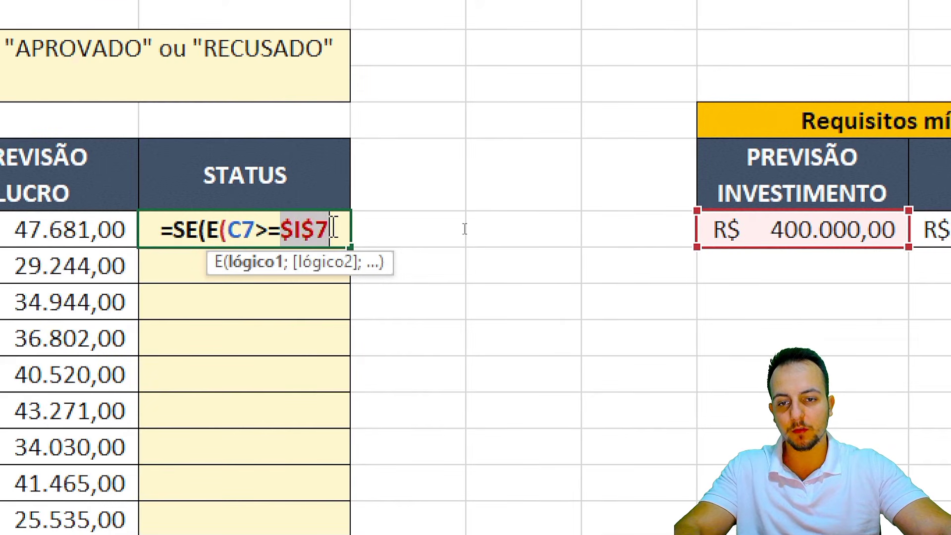
- Add D7>=$J$7 as the second condition, with an absolute reference to the minimum profit, and close the E function
{"action": "type", "text": ";"}
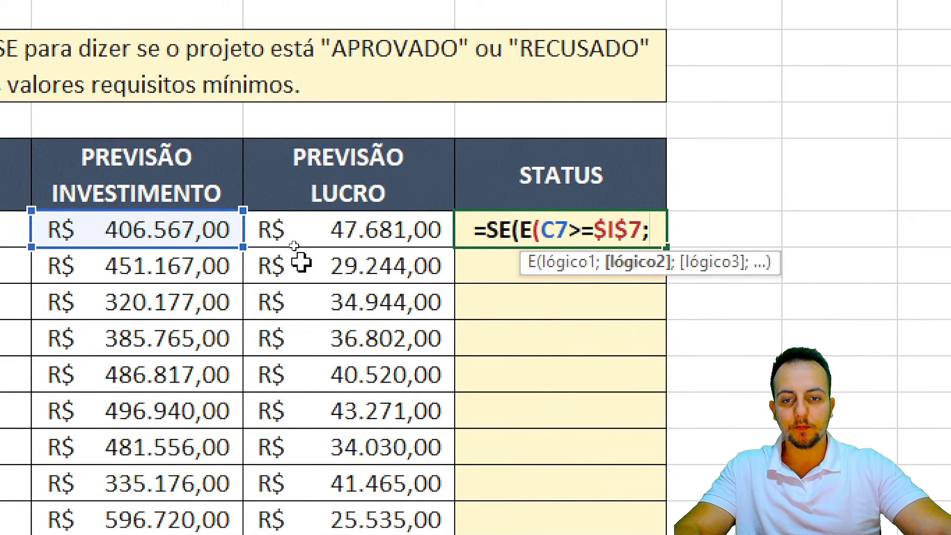
{"action": "left_click", "coordinate": [333, 237]}
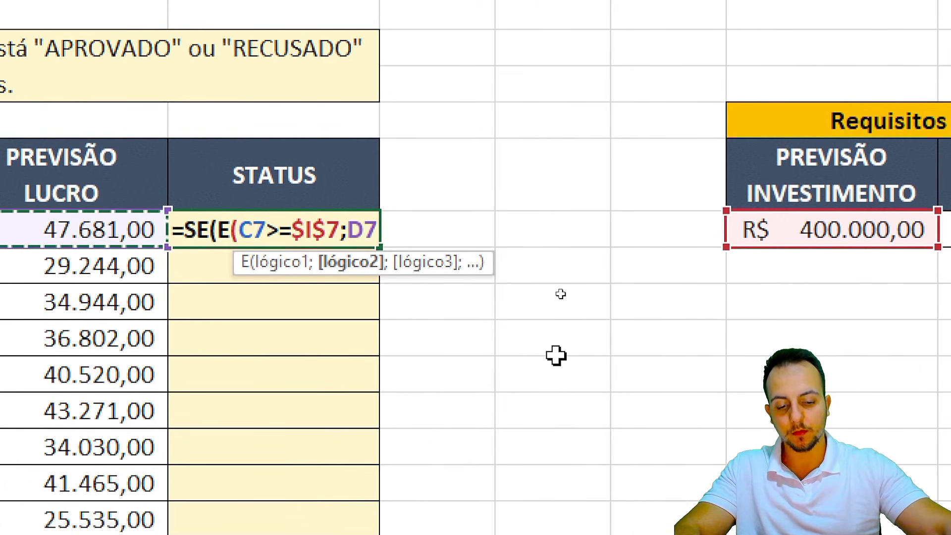
{"action": "type", "text": ">="}
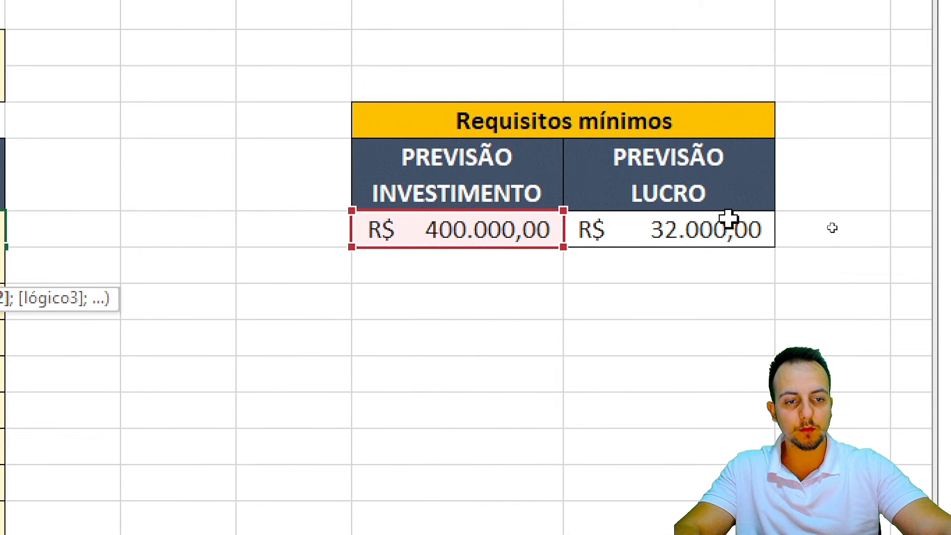
{"action": "left_click", "coordinate": [729, 221]}
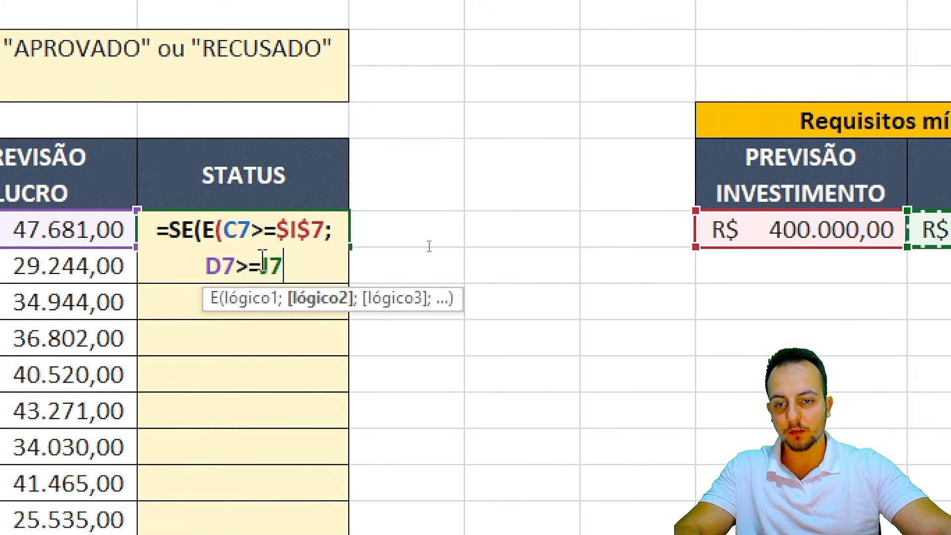
{"action": "left_click_drag", "start_coordinate": [260, 264], "coordinate": [295, 262]}
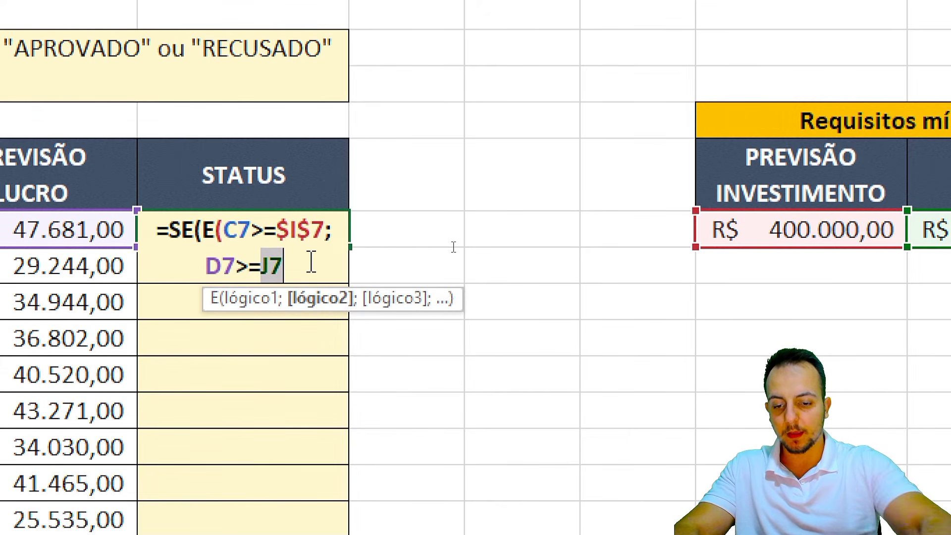
{"action": "key", "text": "F4"}
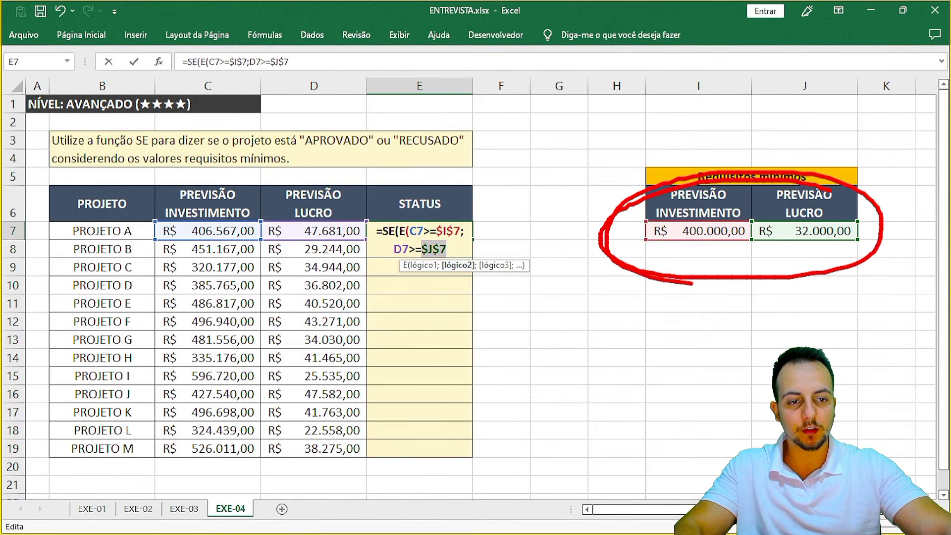
{"action": "left_click", "coordinate": [460, 251]}
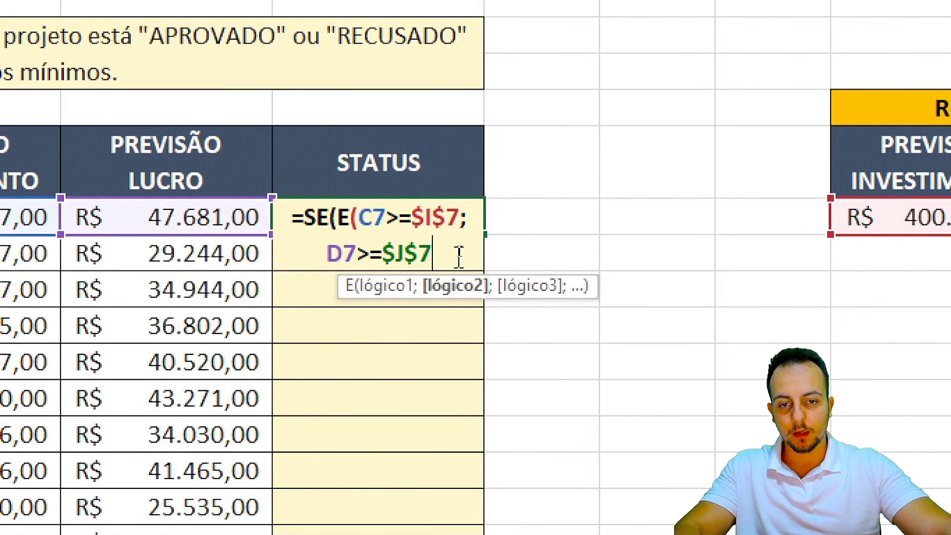
{"action": "type", "text": ")"}
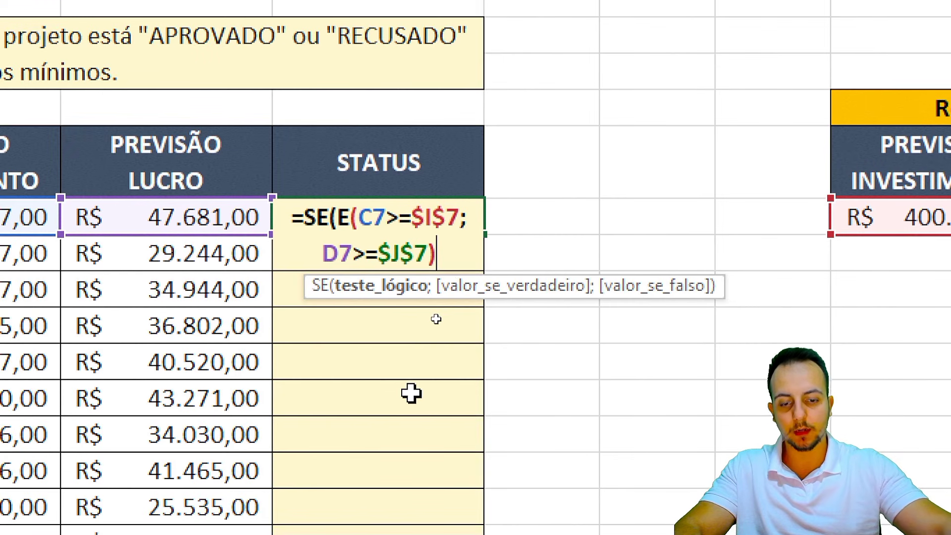
- Complete the SE formula with "APROVADO" if true and "RECUSADO" if false, and fill it down from E7 to E19
{"action": "type", "text": ";"}
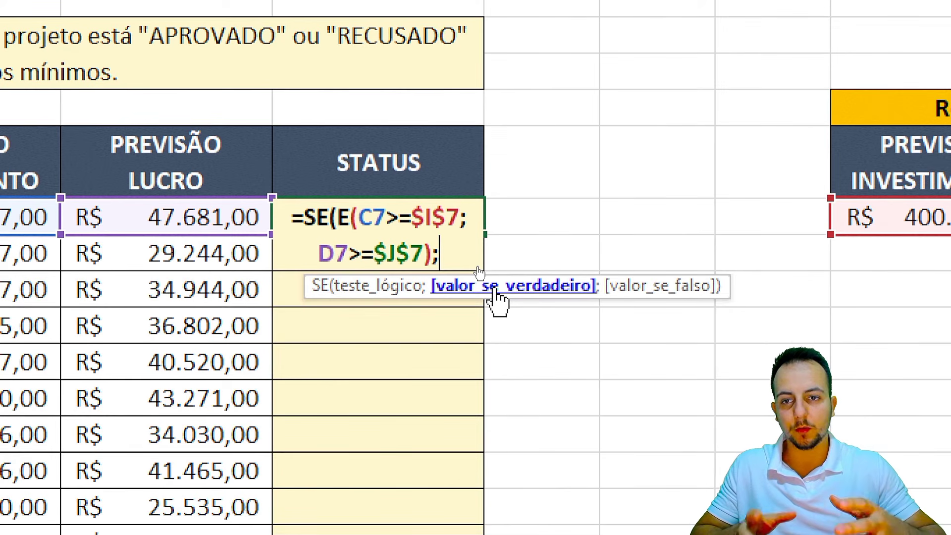
{"action": "type", "text": "\""}
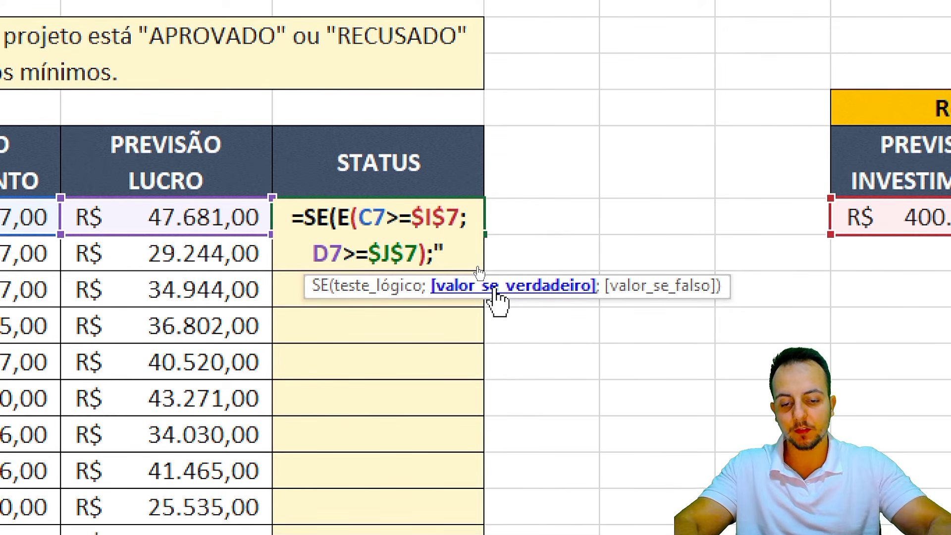
{"action": "type", "text": "APROVADO\""}
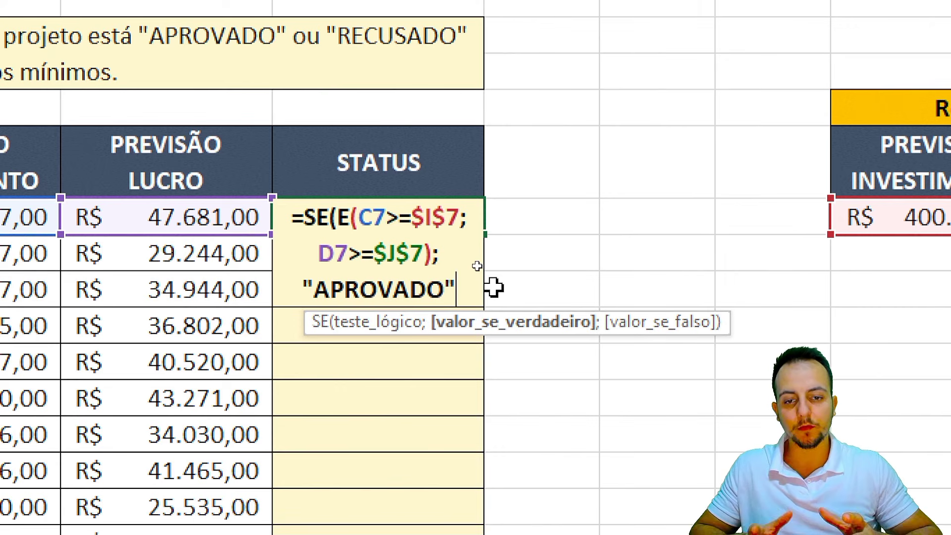
{"action": "type", "text": ";"}
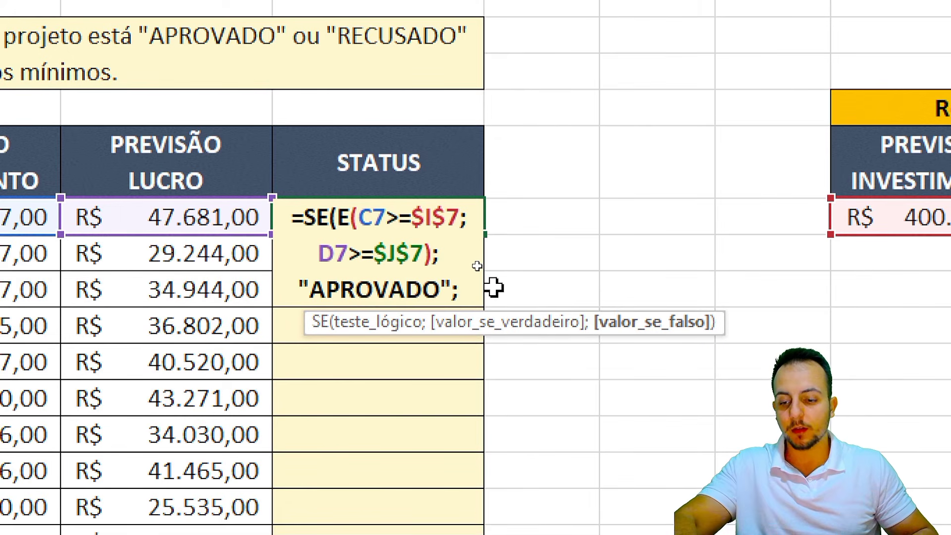
{"action": "type", "text": "\"RECUSADO\""}
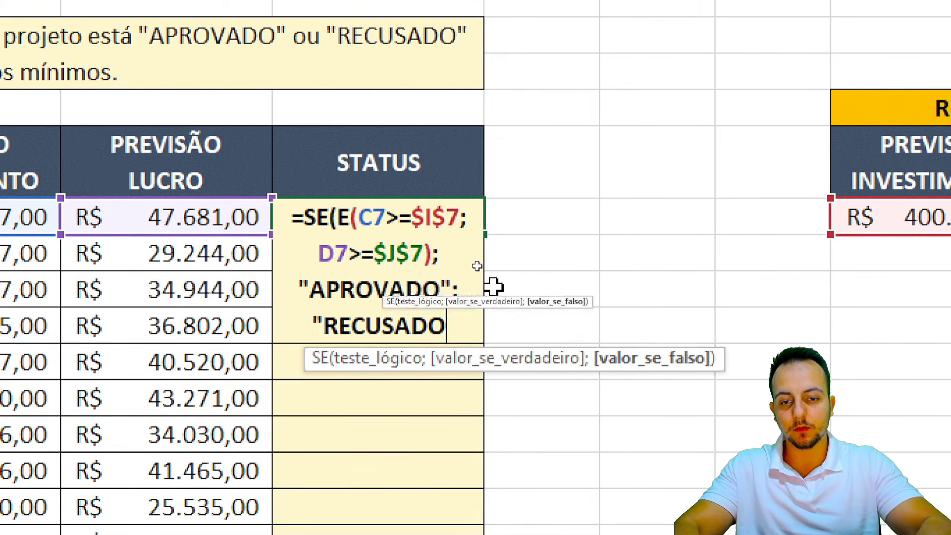
{"action": "type", "text": ")"}
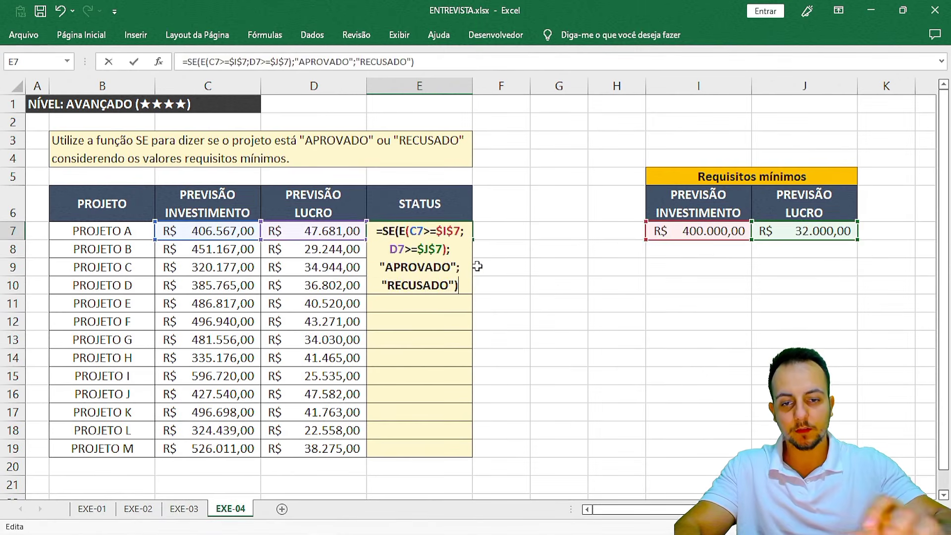
{"action": "key", "text": "Return"}
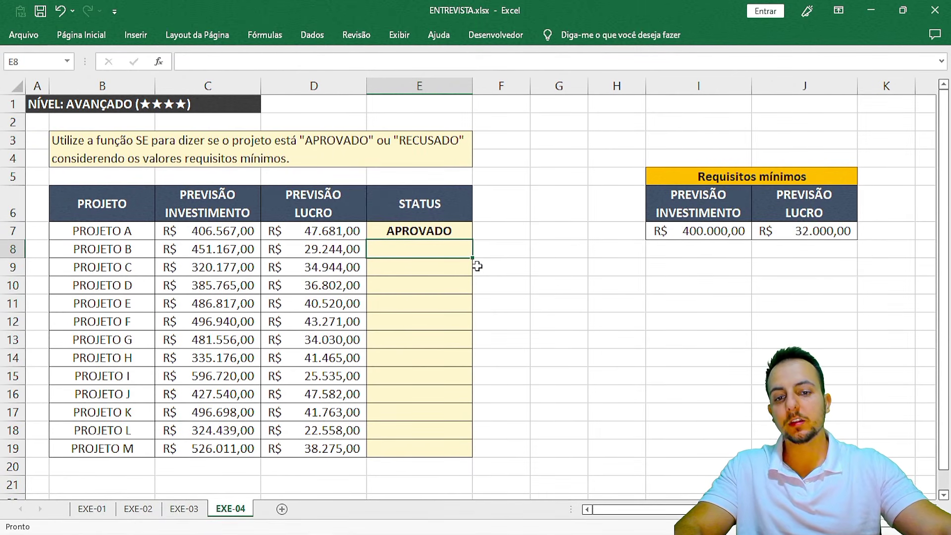
{"action": "left_click", "coordinate": [431, 229]}
{"action": "left_click_drag", "start_coordinate": [472, 240], "coordinate": [436, 451]}
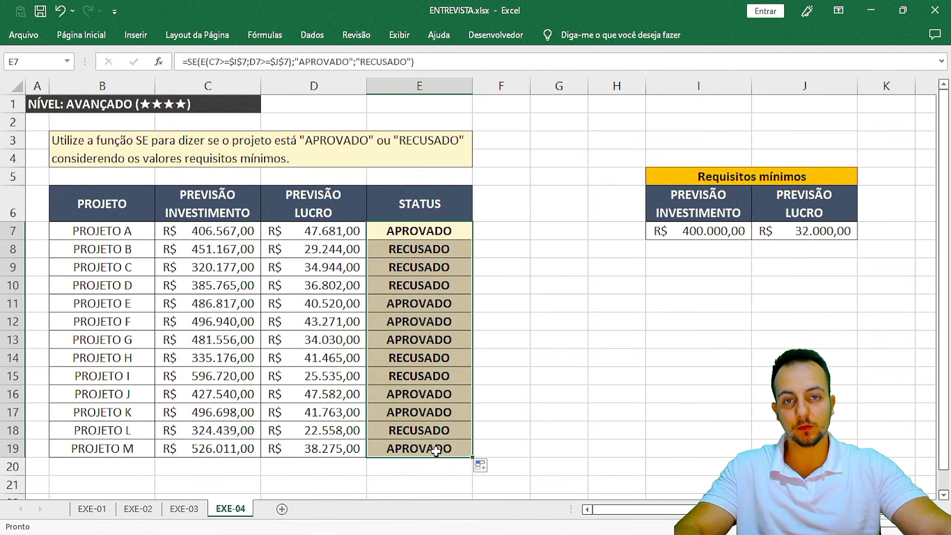
- Check the STATUS results one by one for PROJETO A through PROJETO F
{"action": "left_click", "coordinate": [396, 230]}
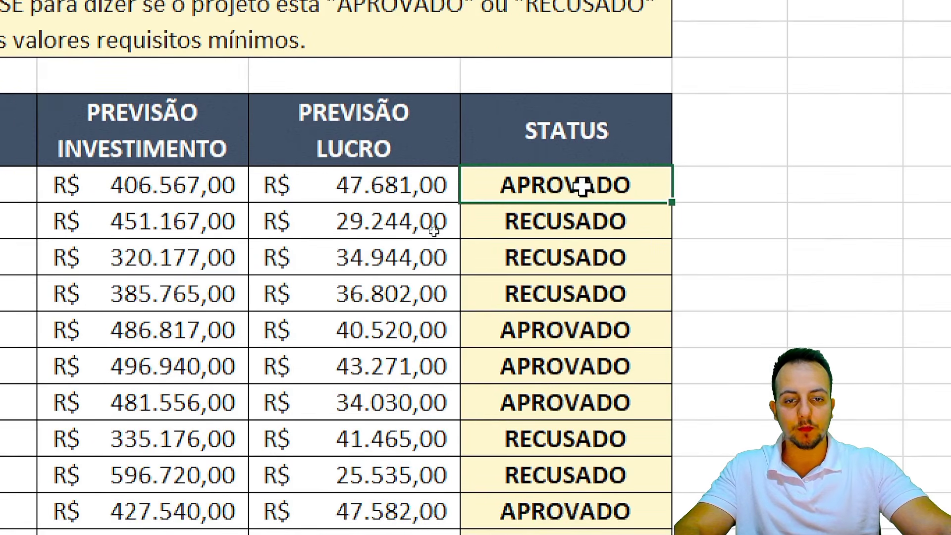
{"action": "left_click", "coordinate": [554, 229]}
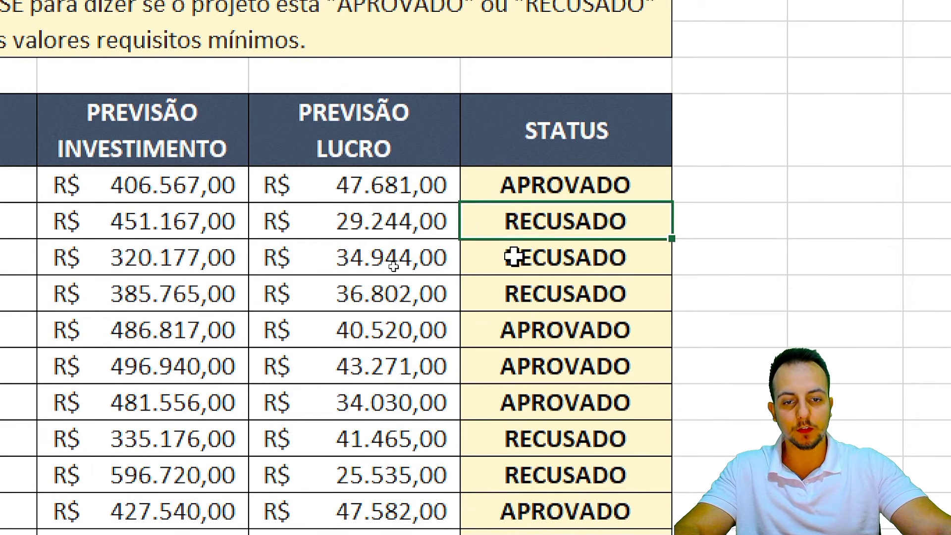
{"action": "left_click", "coordinate": [512, 262]}
{"action": "left_click", "coordinate": [488, 297]}
{"action": "left_click", "coordinate": [503, 332]}
{"action": "left_click", "coordinate": [498, 361]}
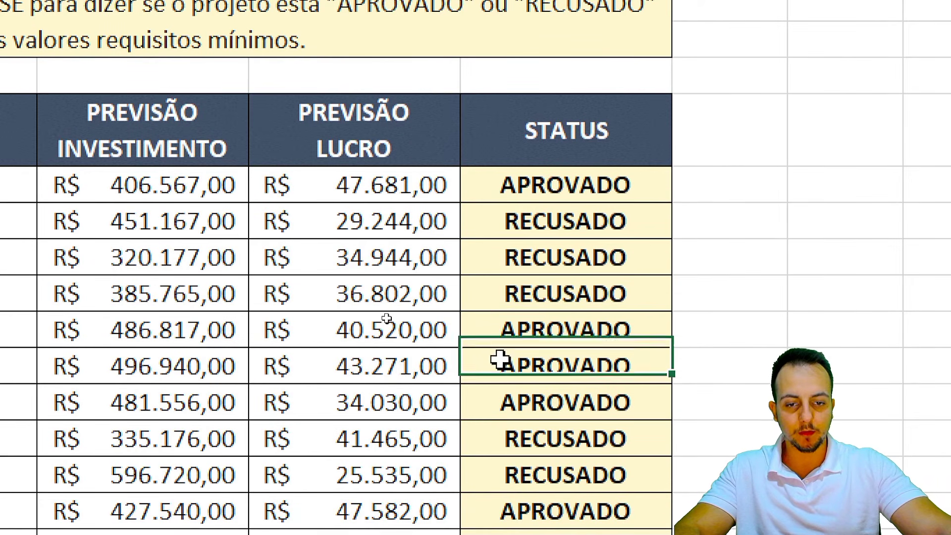
- Examine PROJETO B's row, circling its investment forecast and marking its profit forecast with a box and an arrow
{"action": "left_click_drag", "start_coordinate": [548, 223], "coordinate": [286, 258]}
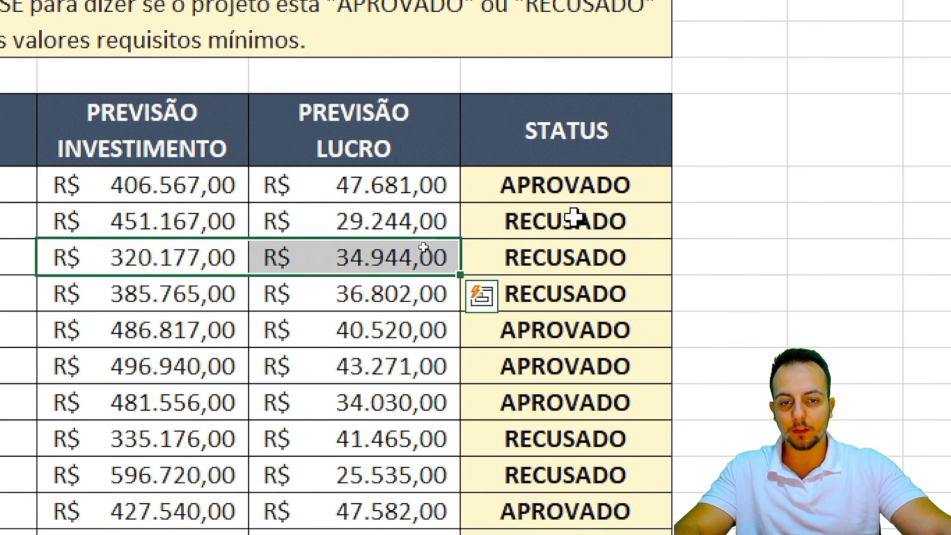
{"action": "mouse_move", "coordinate": [578, 217]}
{"action": "left_mouse_down"}
{"action": "mouse_move", "coordinate": [218, 212]}
{"action": "mouse_move", "coordinate": [169, 197]}
{"action": "mouse_move", "coordinate": [184, 255]}
{"action": "mouse_move", "coordinate": [250, 217]}
{"action": "left_mouse_up"}
{"action": "key", "text": "ctrl+2"}
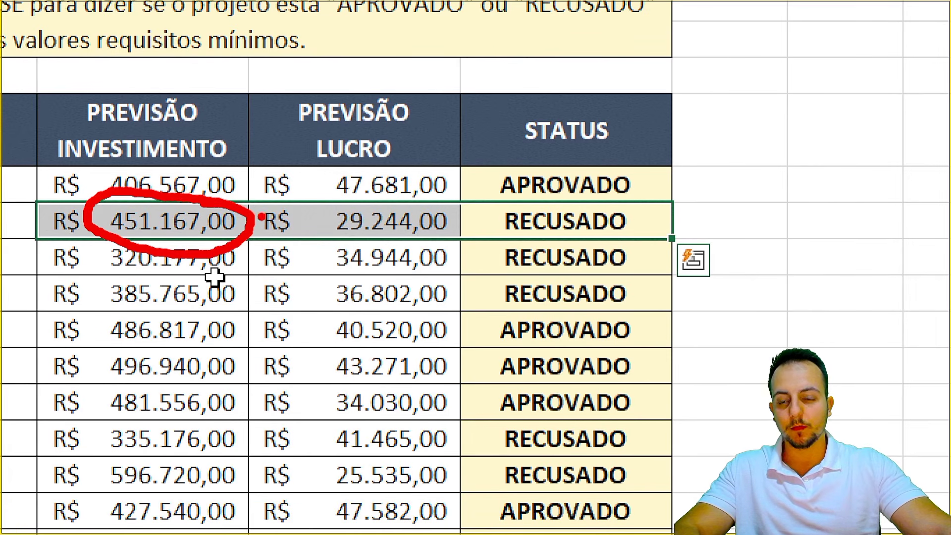
{"action": "key", "text": "e"}
{"action": "mouse_move", "coordinate": [312, 199]}
{"action": "left_mouse_down"}
{"action": "mouse_move", "coordinate": [460, 240]}
{"action": "mouse_move", "coordinate": [520, 305]}
{"action": "left_mouse_up"}
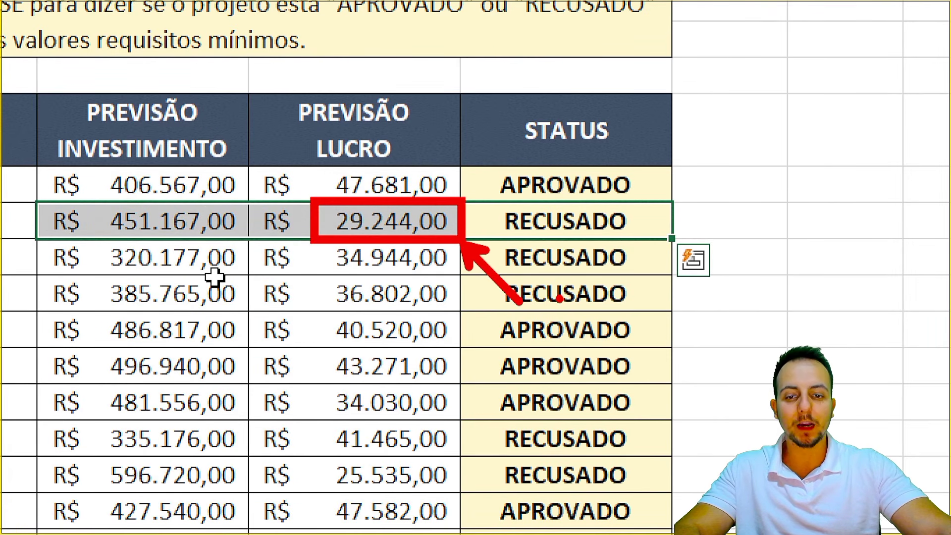
{"action": "key", "text": "Escape"}
- Test the status formula by setting PROJETO B's profit forecast in D8 to 50000, and undo the change
{"action": "left_click", "coordinate": [337, 220]}
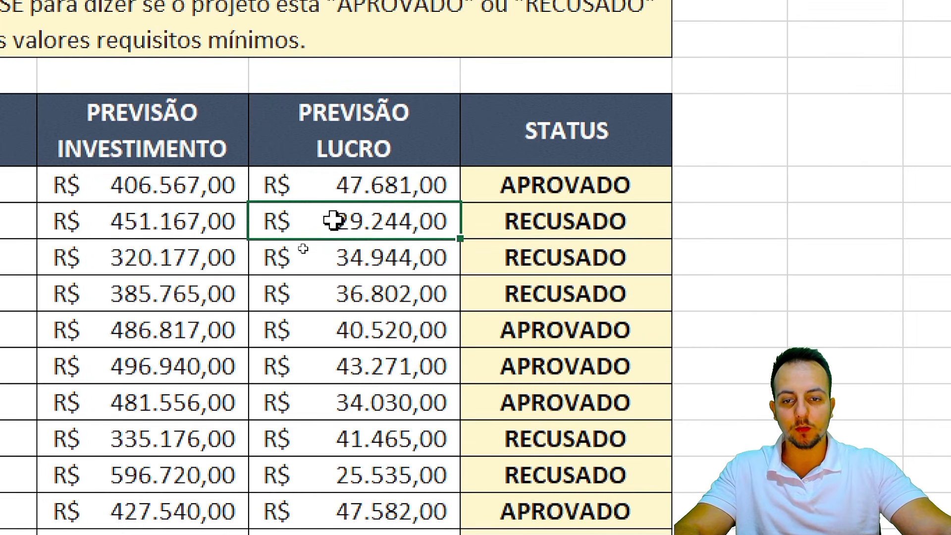
{"action": "type", "text": "50"}
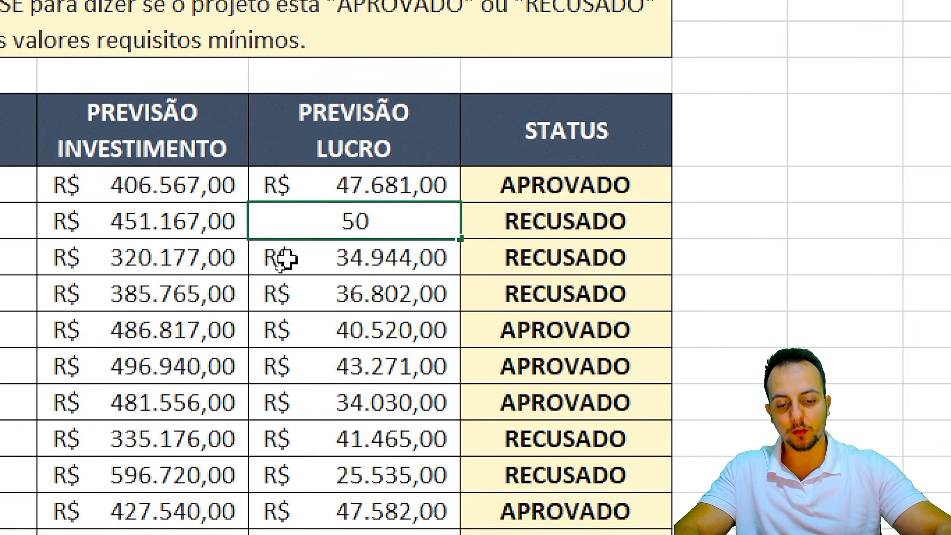
{"action": "type", "text": "000"}
{"action": "key", "text": "ctrl+Return"}
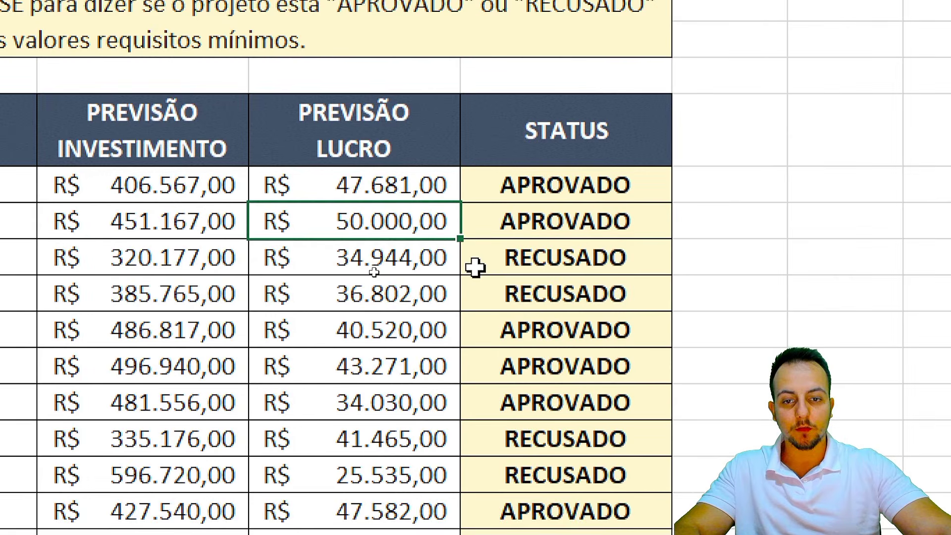
{"action": "key", "text": "ctrl+z"}
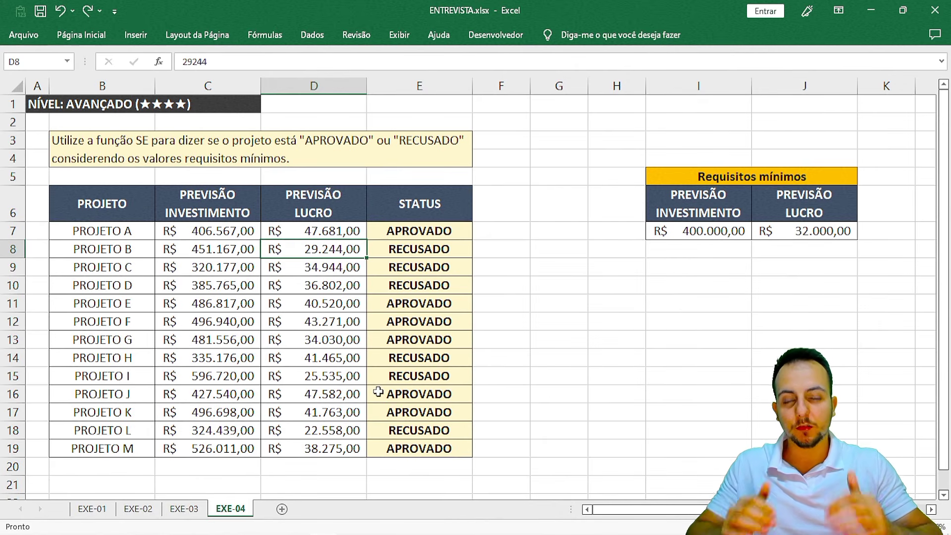
- Inspect the SEERRO, SE and PROCURAR formula in F6 of sheet EXE-03, leaving it unedited
{"action": "key", "text": "ctrl+Page_Up"}
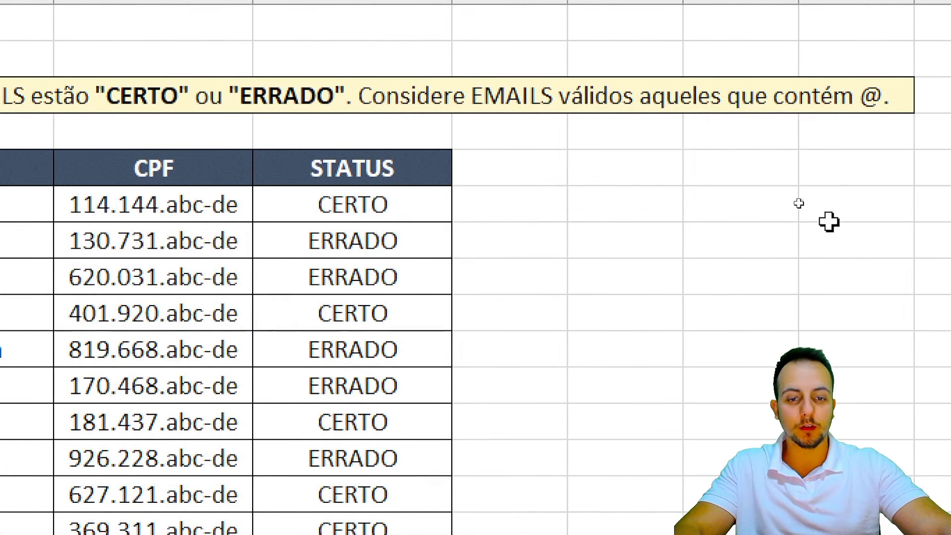
{"action": "left_click", "coordinate": [409, 205]}
{"action": "double_click", "coordinate": [408, 206]}
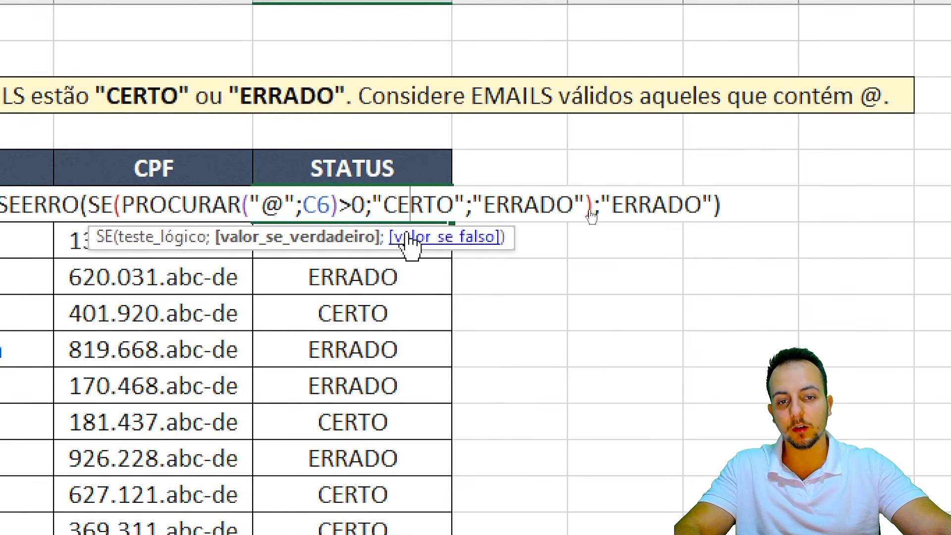
{"action": "left_click", "coordinate": [358, 204]}
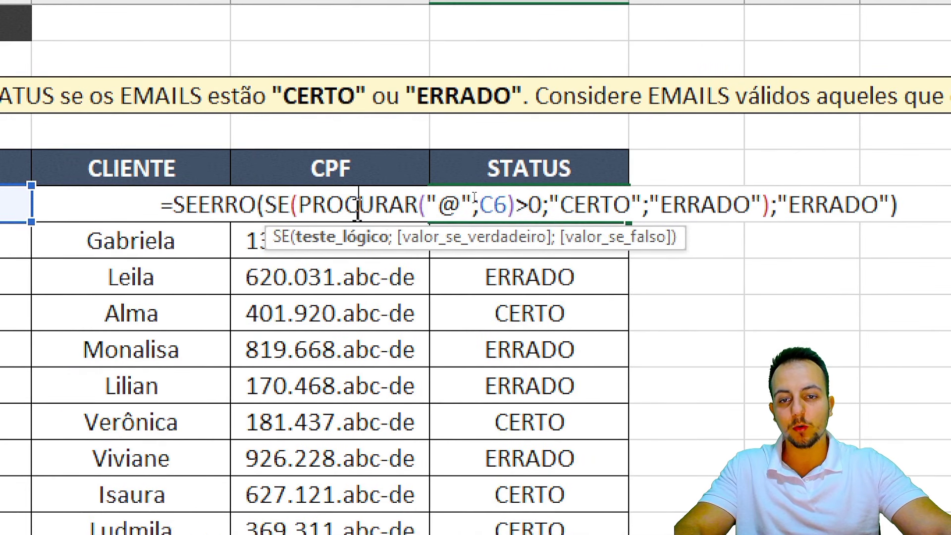
{"action": "left_click", "coordinate": [265, 204]}
{"action": "left_click", "coordinate": [233, 205]}
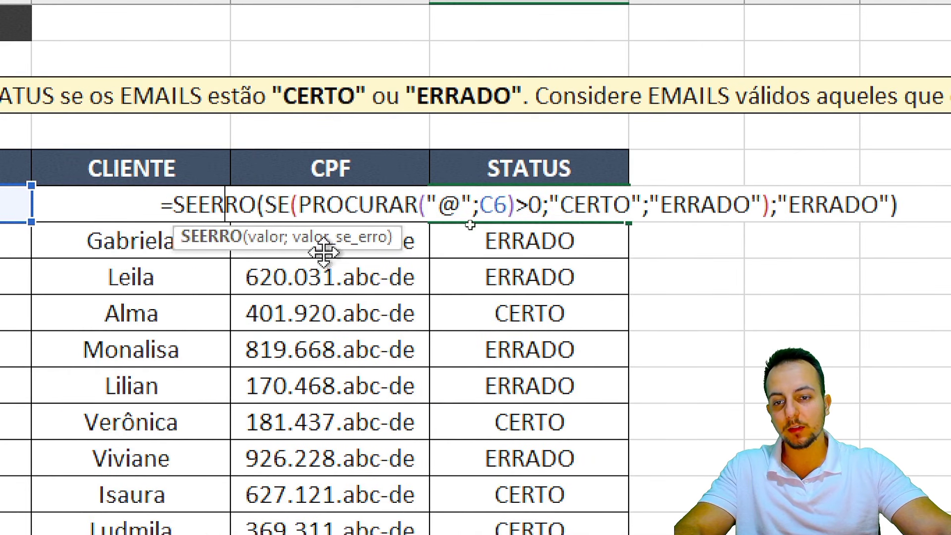
{"action": "key", "text": "Escape"}
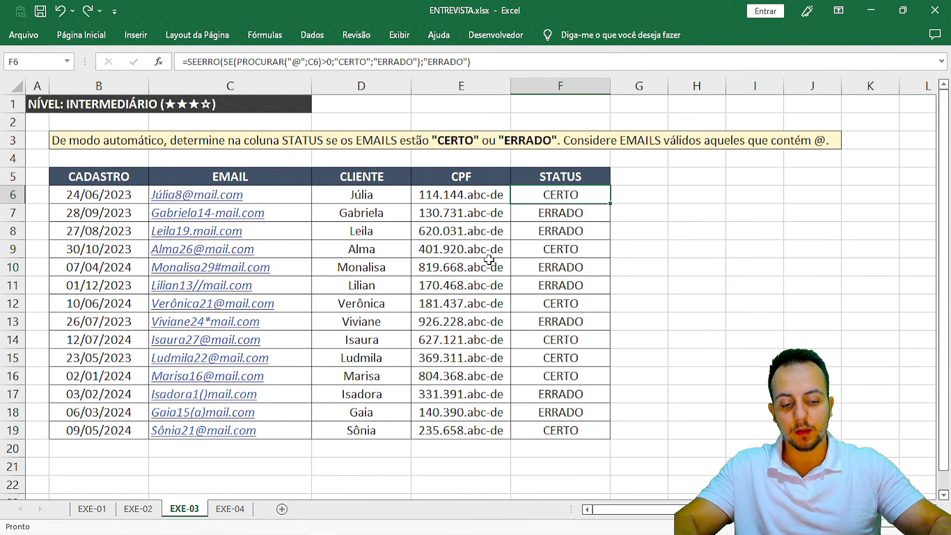
- Revisit sheet EXE-04 and go back through the exercise sheets to EXE-01
{"action": "key", "text": "ctrl+Page_Down"}
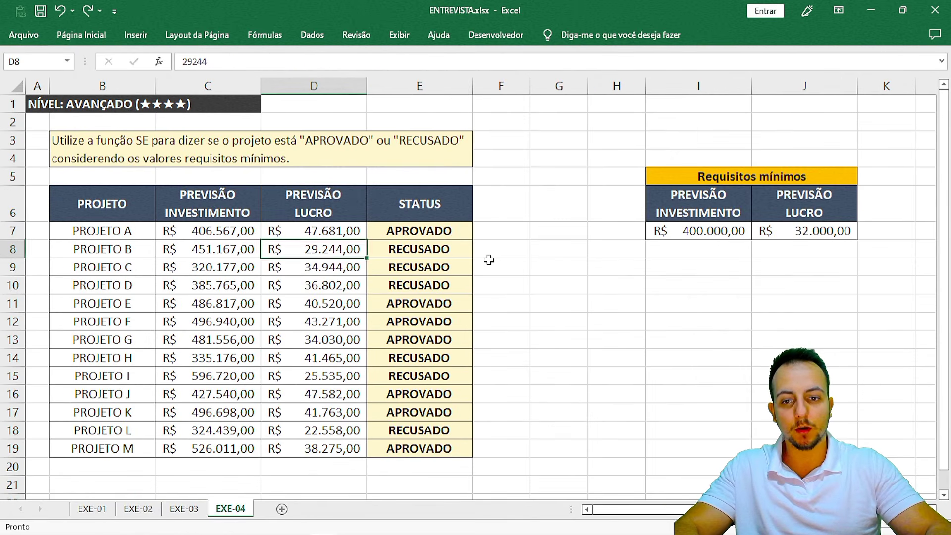
{"action": "key", "text": "ctrl+Page_Up"}
{"action": "key", "text": "ctrl+Page_Up"}
{"action": "key", "text": "ctrl+Page_Up"}
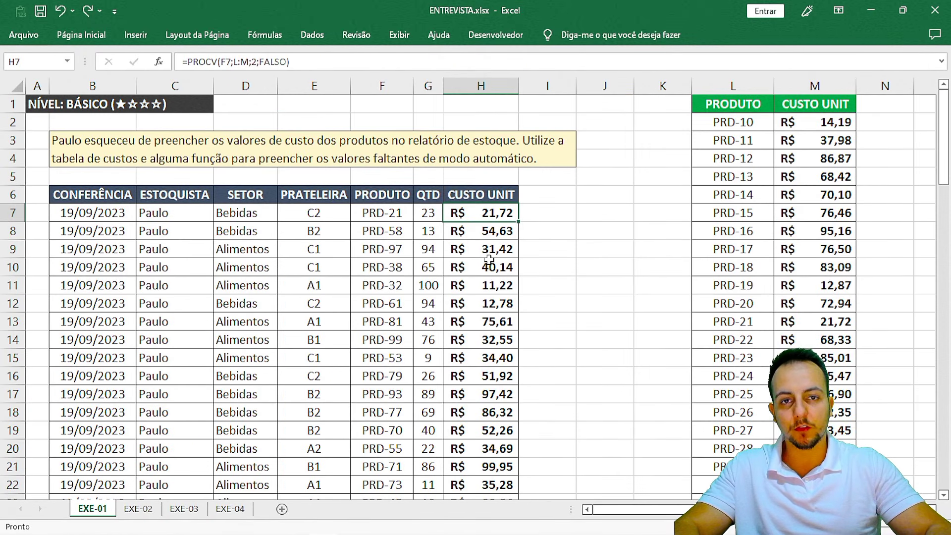